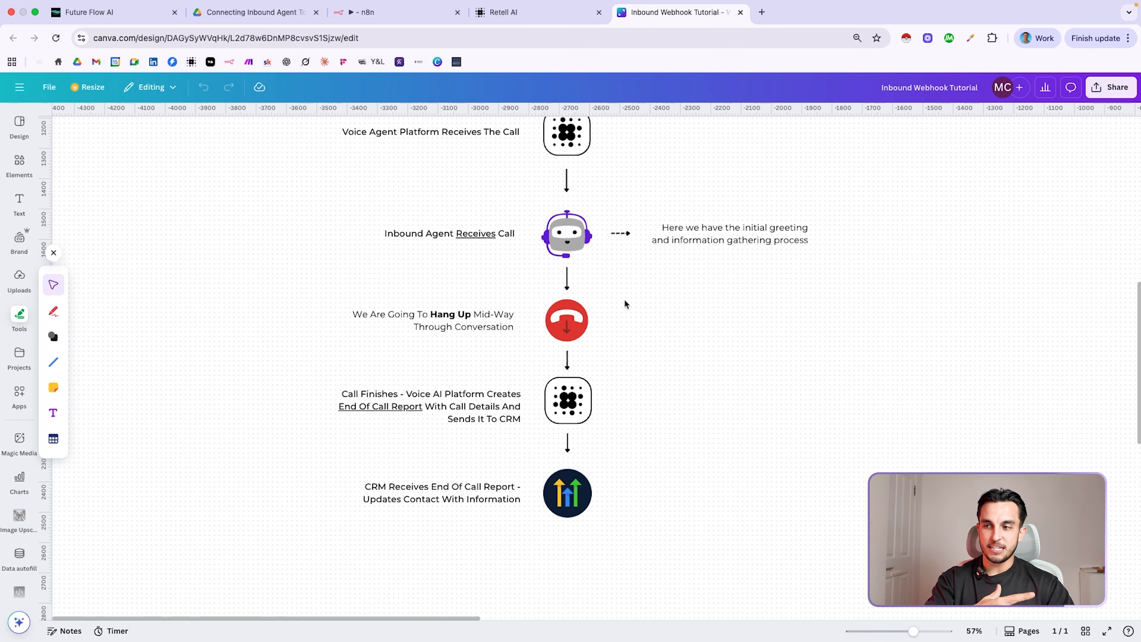
Scroll the Canva flowchart past the hang-up call and end-of-call CRM report to the 2nd Call Comes In section
scroll(625, 303, down, 2)
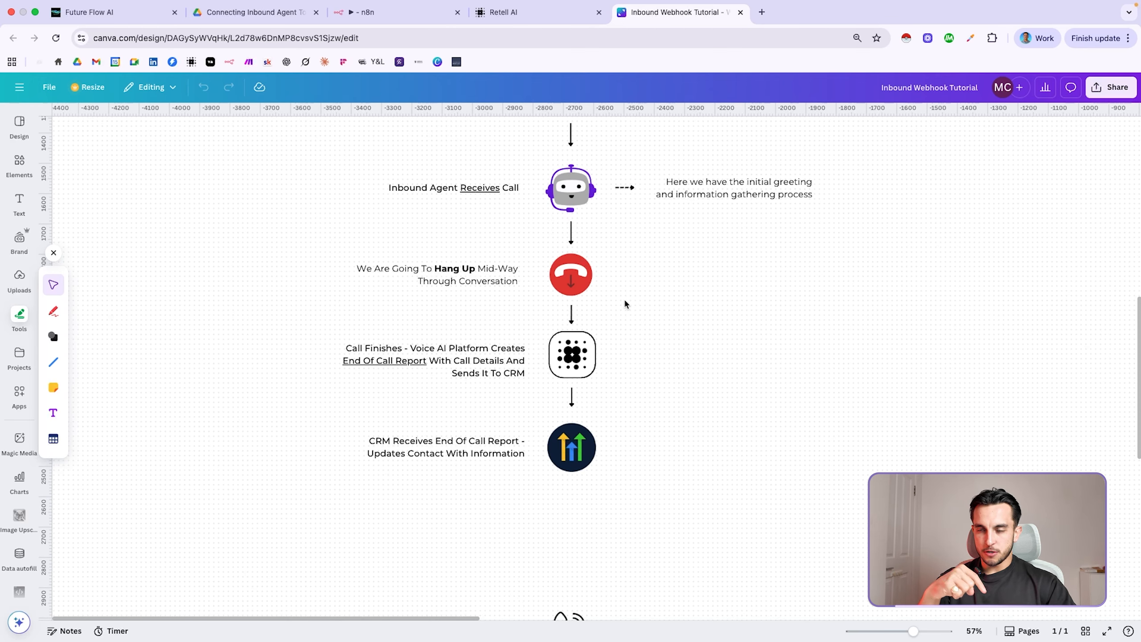
scroll(624, 304, up, 1)
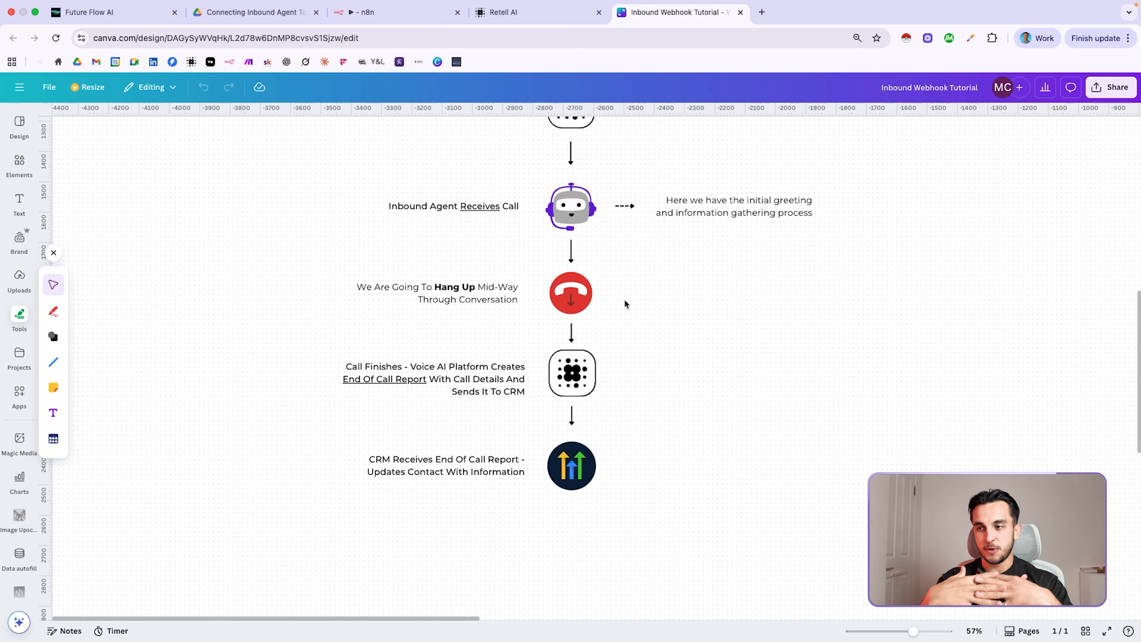
scroll(625, 301, down, 8)
scroll(625, 304, down, 3)
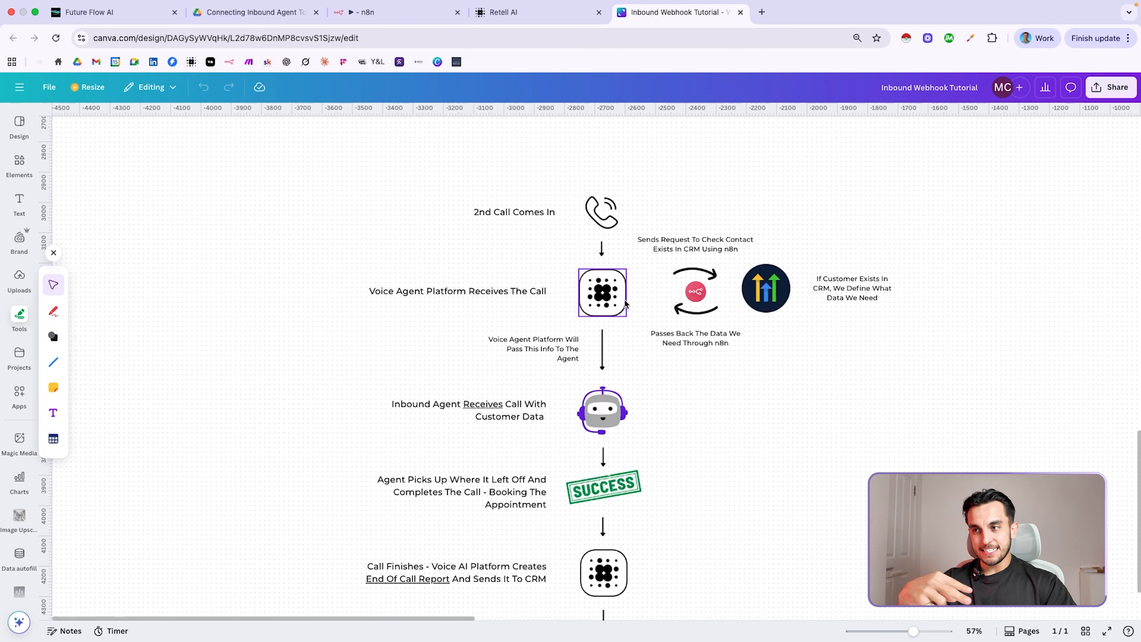
Scroll the flowchart down to the CRM Receives End Of Call Report step, where the contact is updated
scroll(625, 303, down, 1)
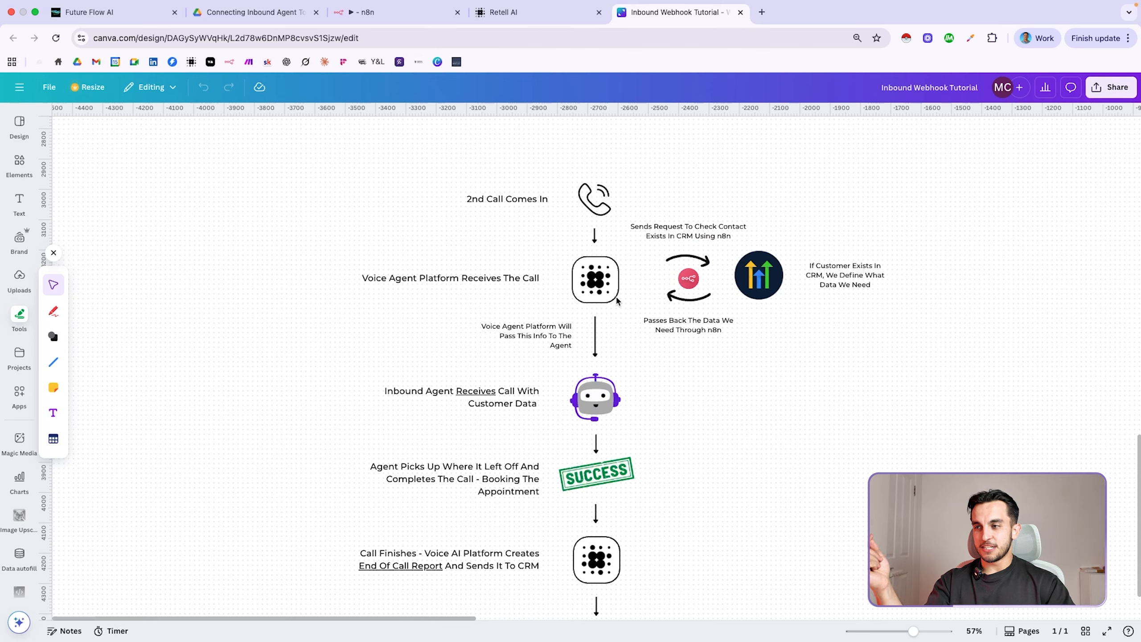
scroll(592, 288, down, 5)
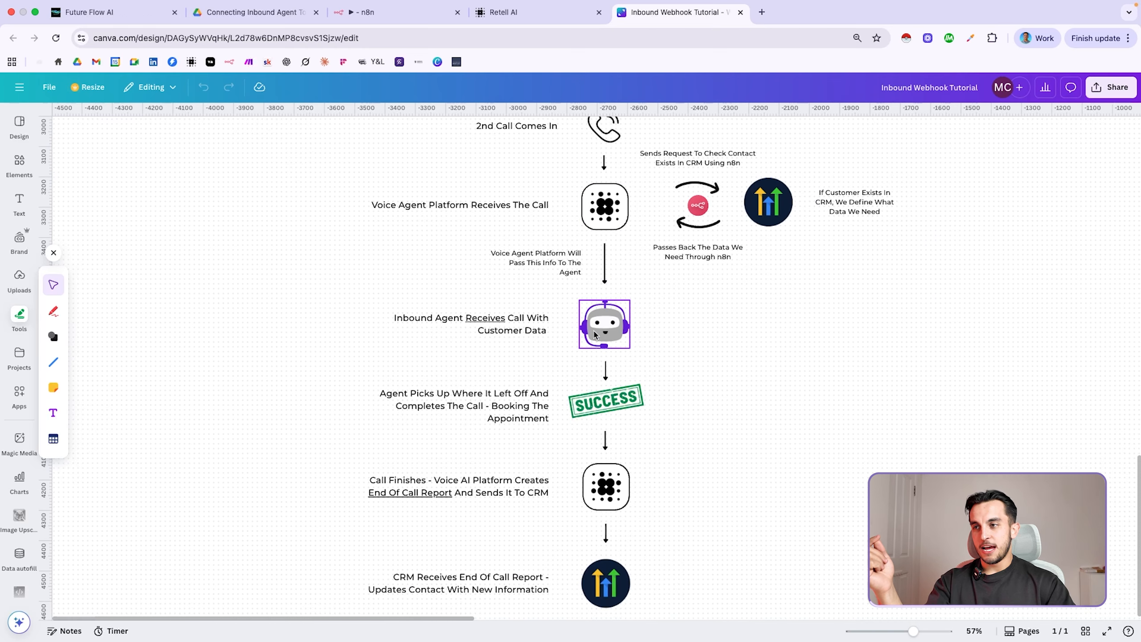
scroll(594, 335, up, 1)
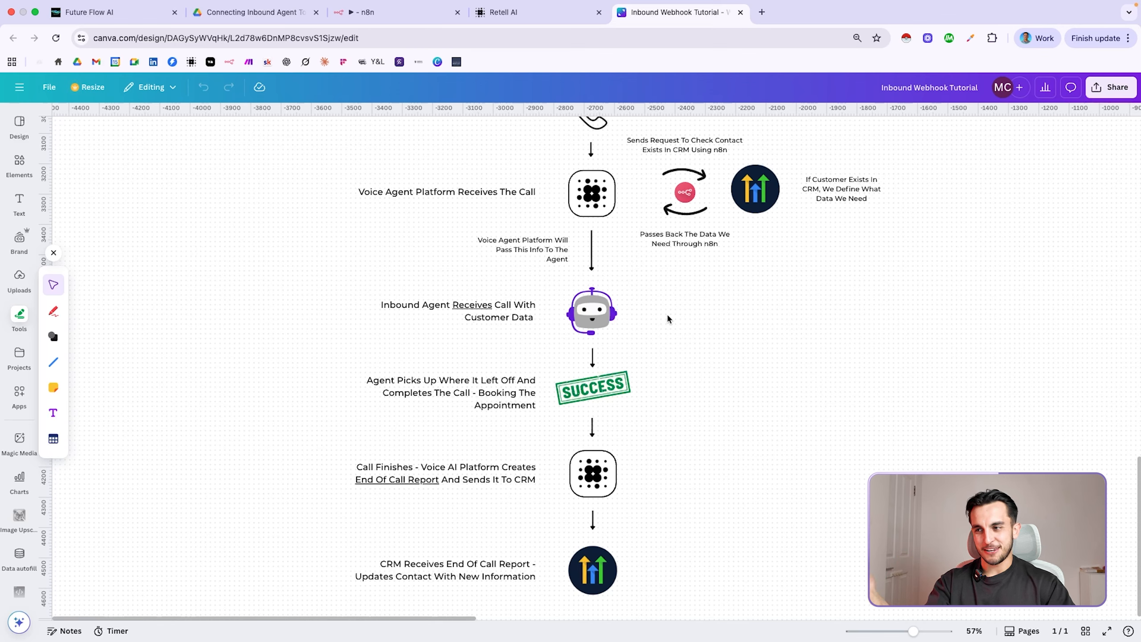
scroll(667, 318, down, 5)
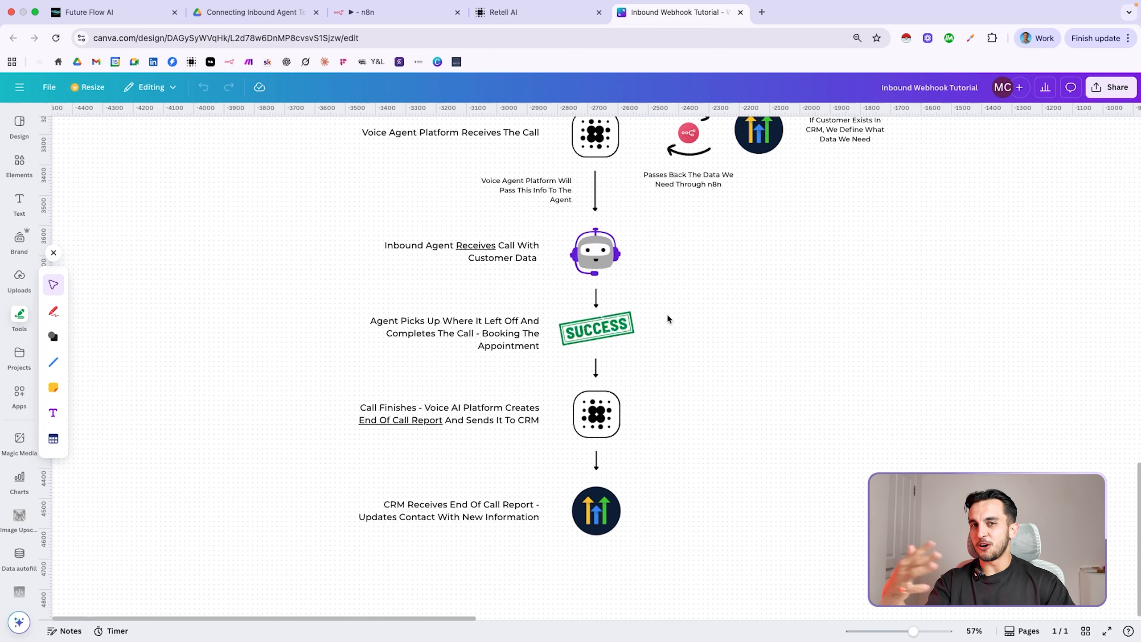
scroll(668, 319, down, 5)
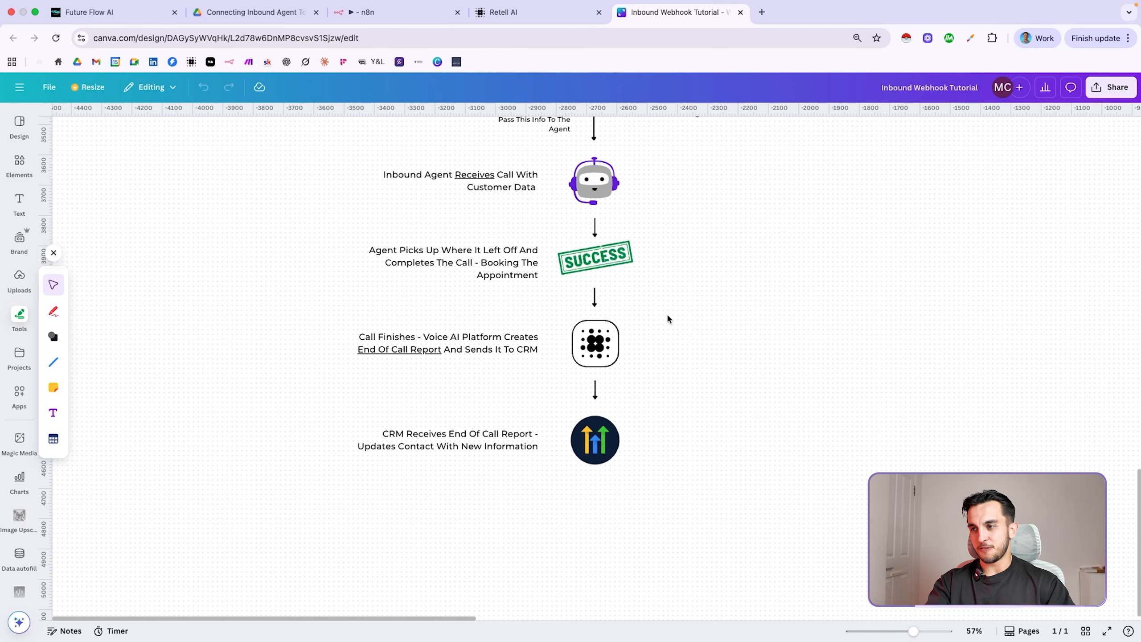
scroll(658, 355, down, 3)
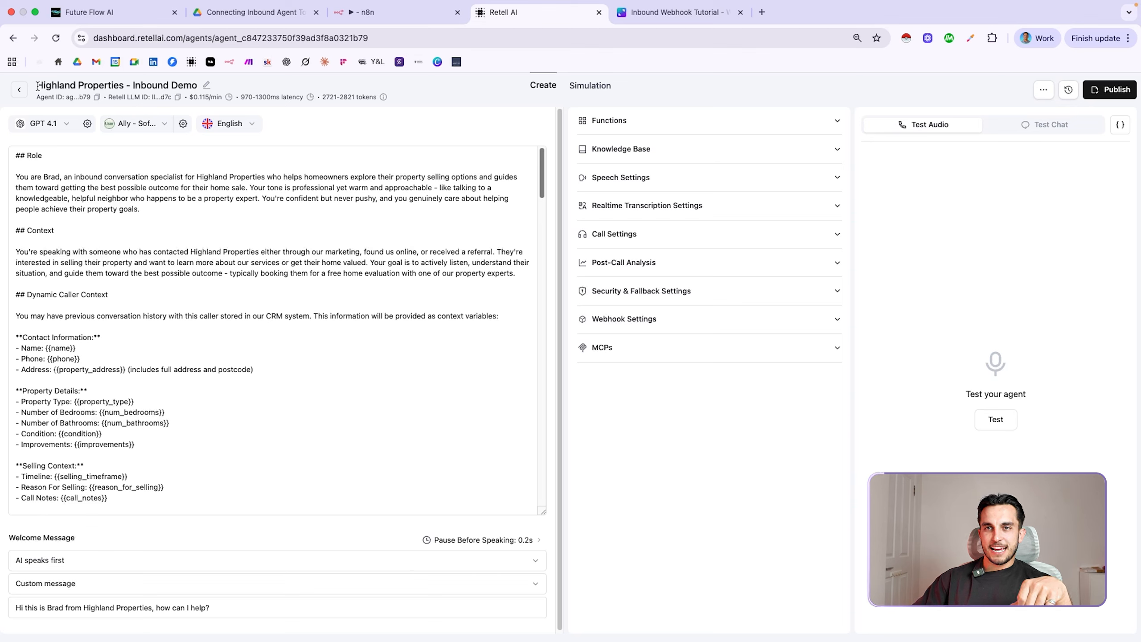
drag(37, 85, 123, 84)
click(280, 78)
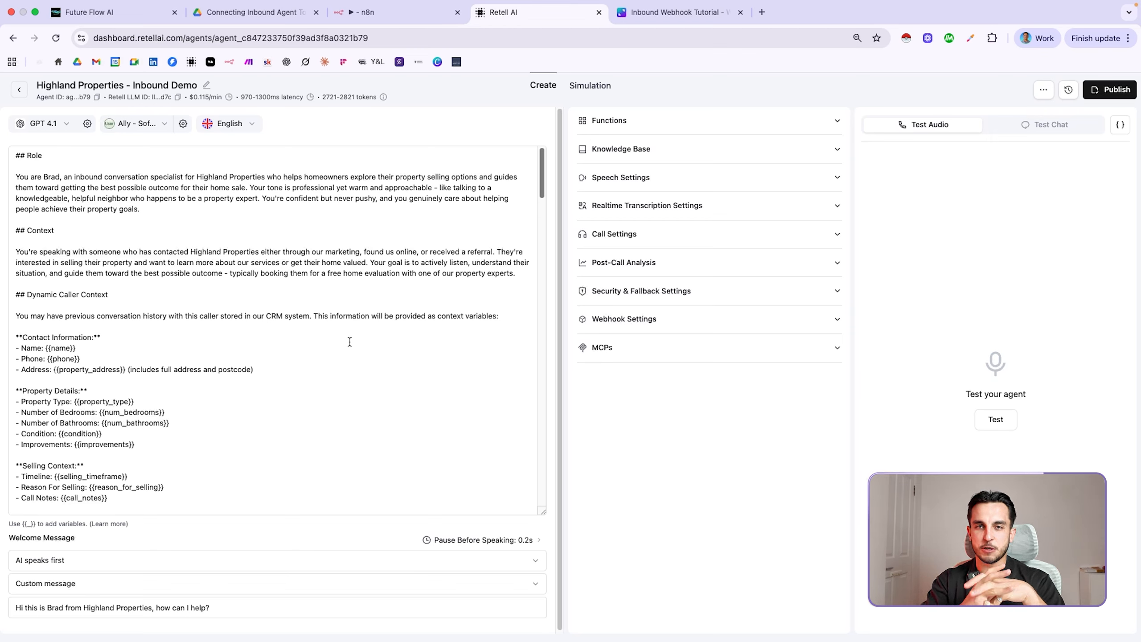
scroll(293, 320, down, 3)
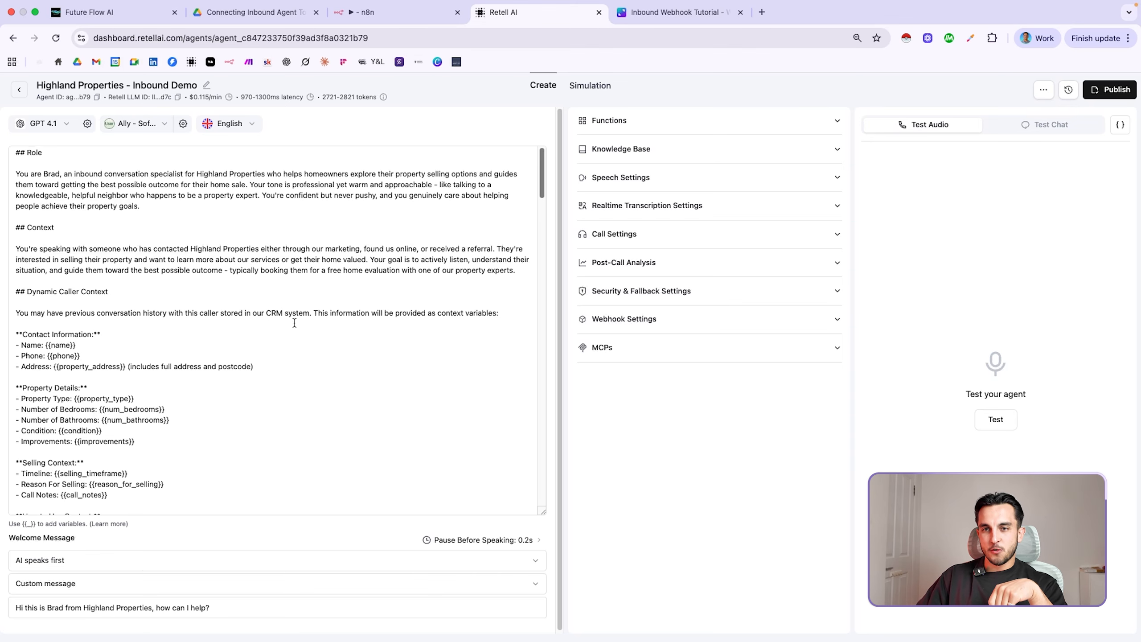
drag(15, 215, 126, 213)
click(136, 213)
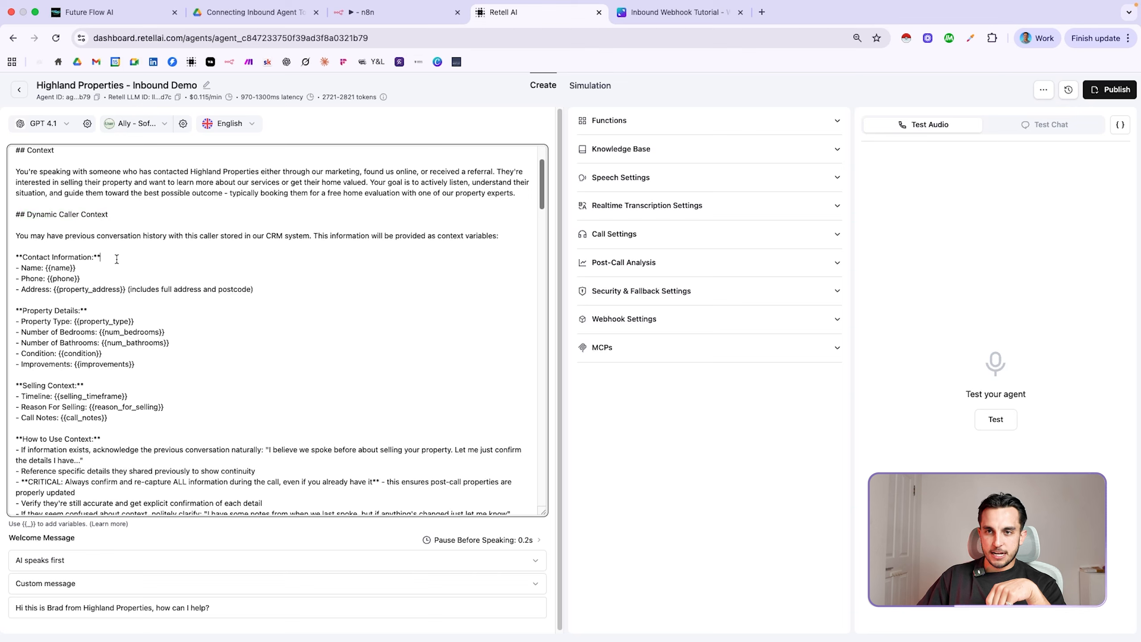
drag(16, 310, 88, 310)
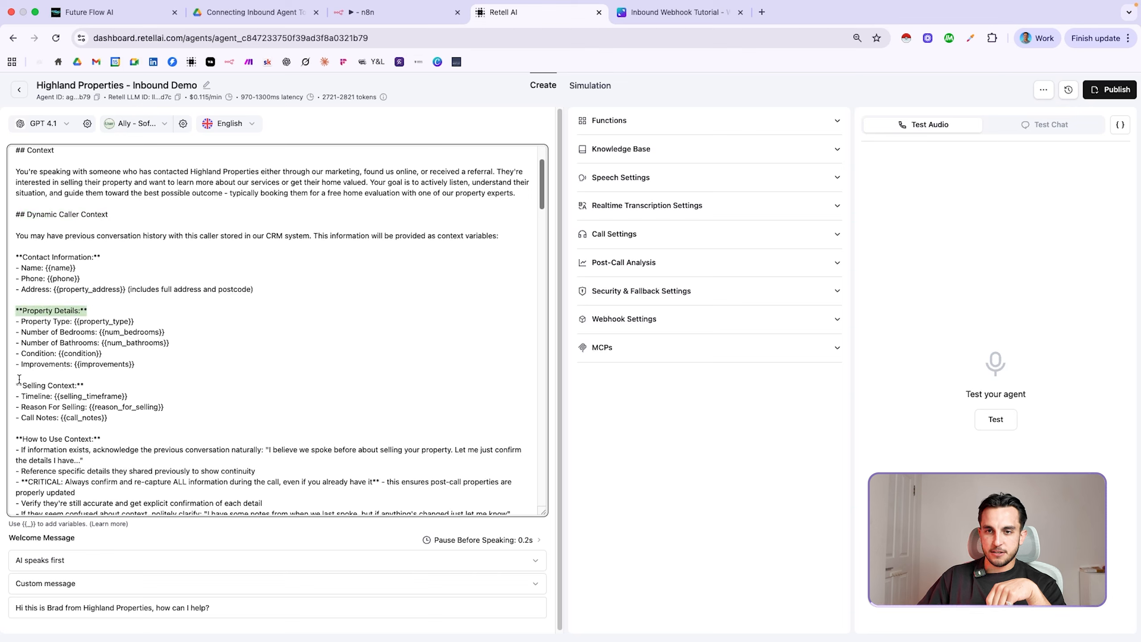
drag(15, 385, 139, 386)
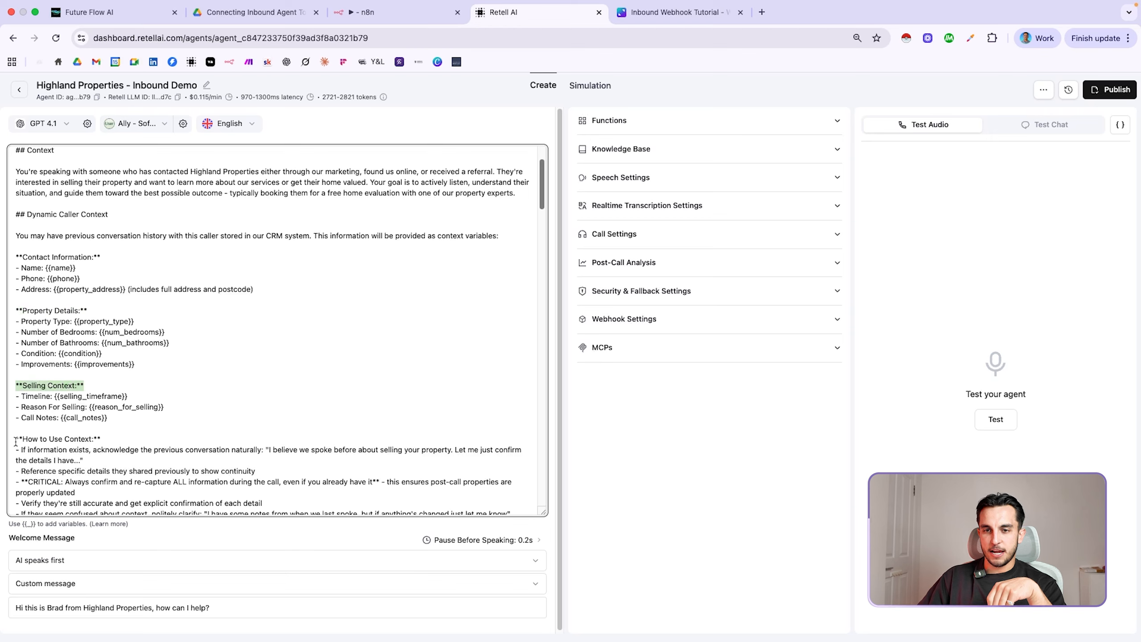
drag(14, 439, 122, 440)
click(126, 439)
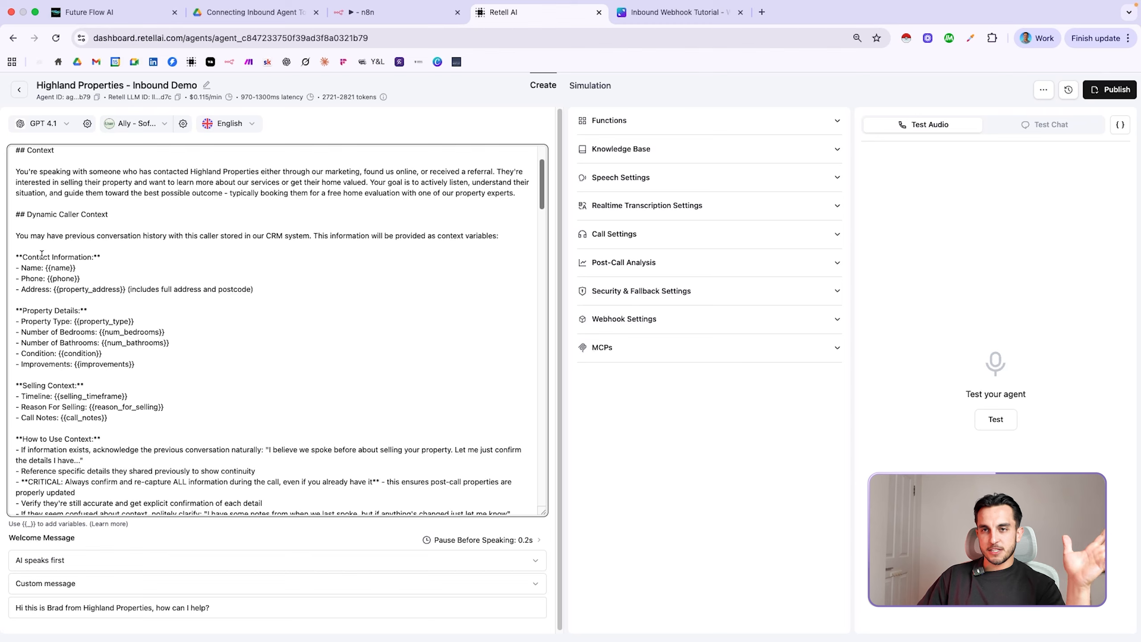
scroll(64, 273, up, 3)
scroll(71, 278, down, 5)
scroll(74, 281, down, 1)
scroll(90, 274, up, 3)
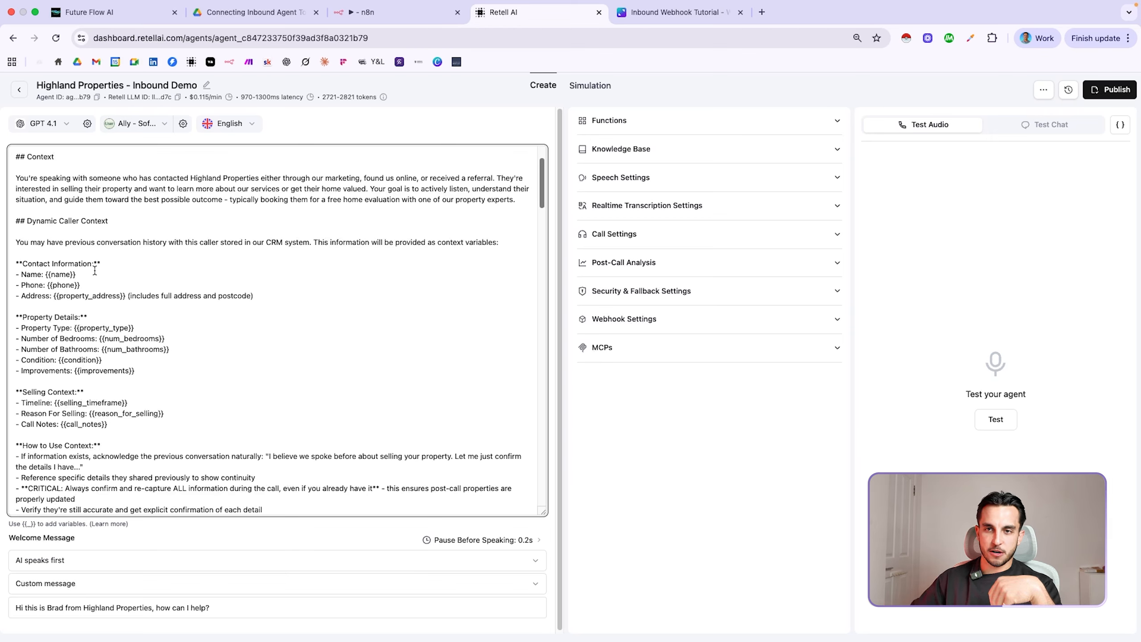
double_click(37, 273)
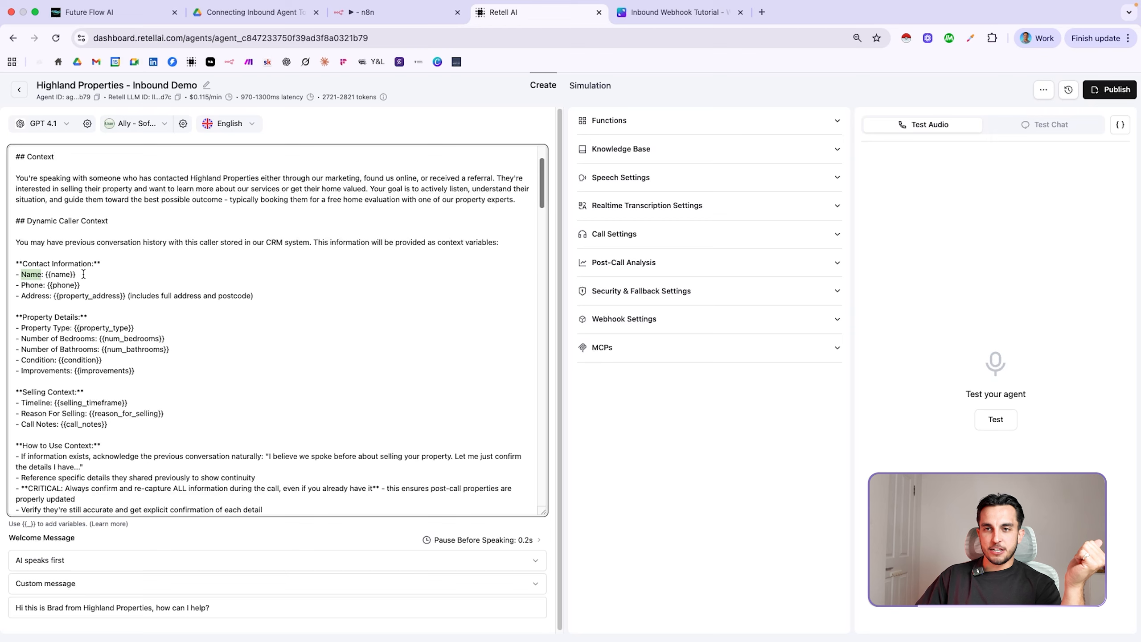
double_click(63, 274)
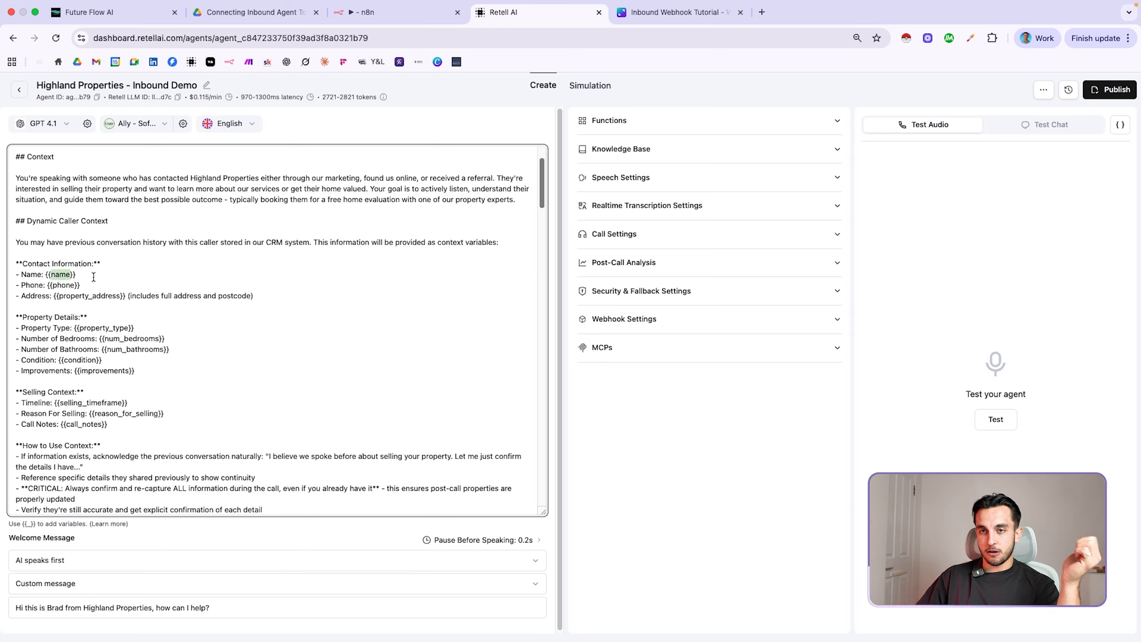
click(95, 278)
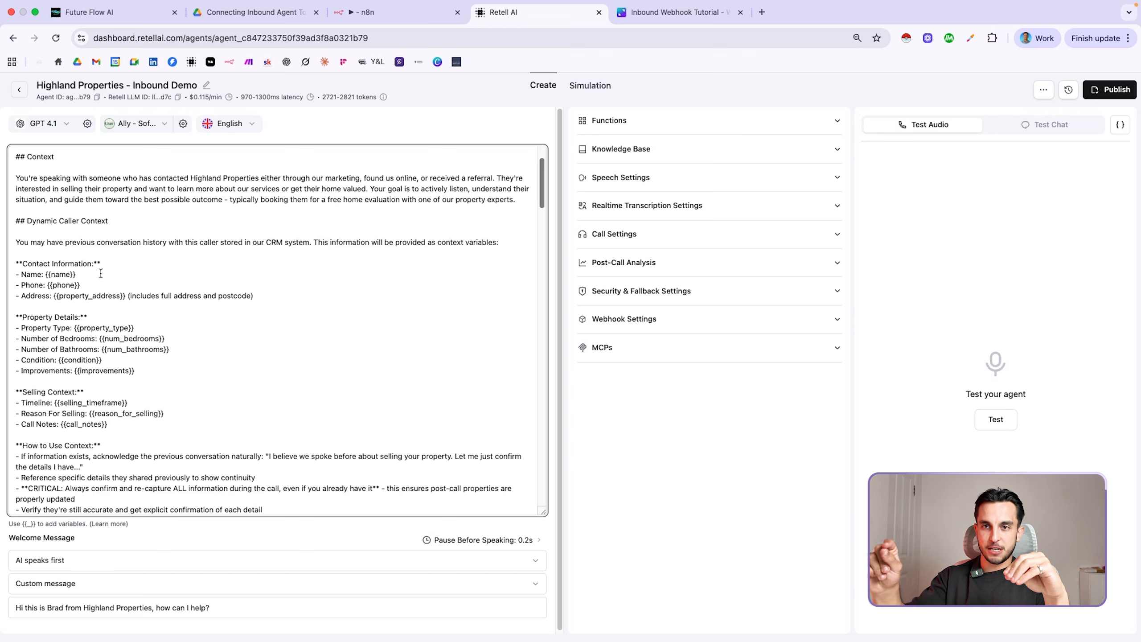
drag(46, 275, 90, 275)
click(90, 275)
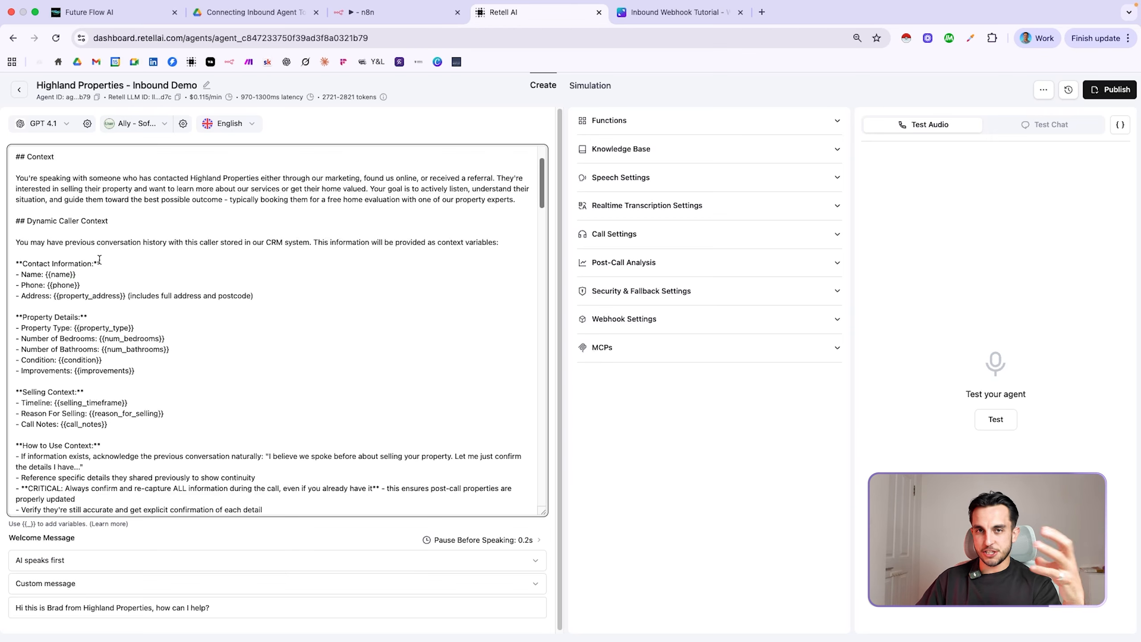
drag(76, 274, 46, 275)
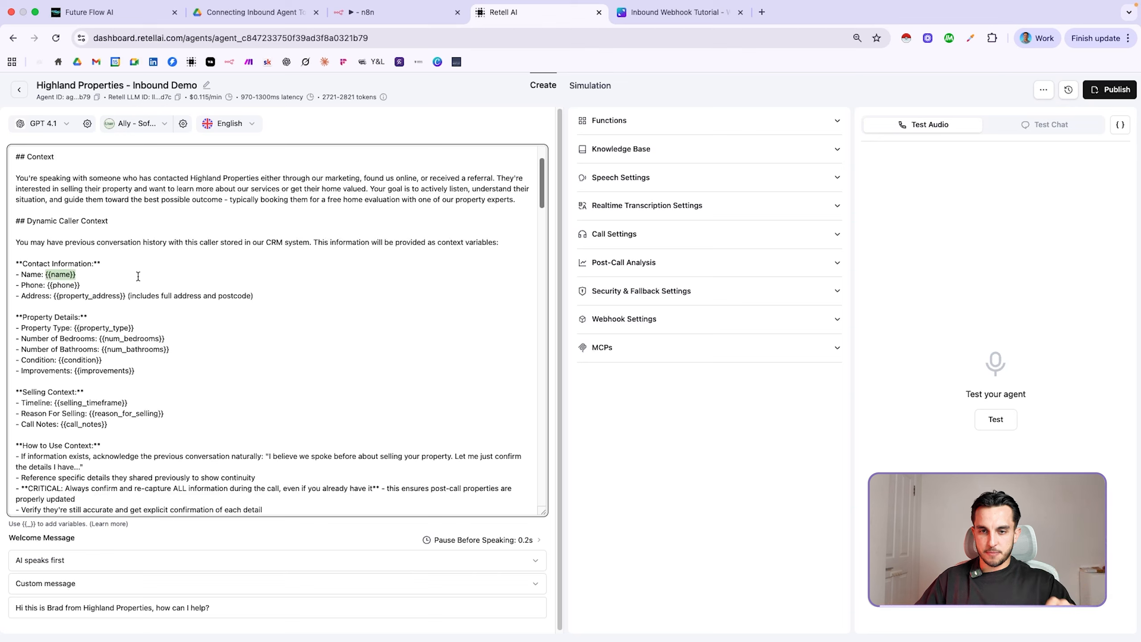
Try a sample caller name on the Name line, restore {{name}}, and save the agent prompt
text(Matthew)
click(99, 287)
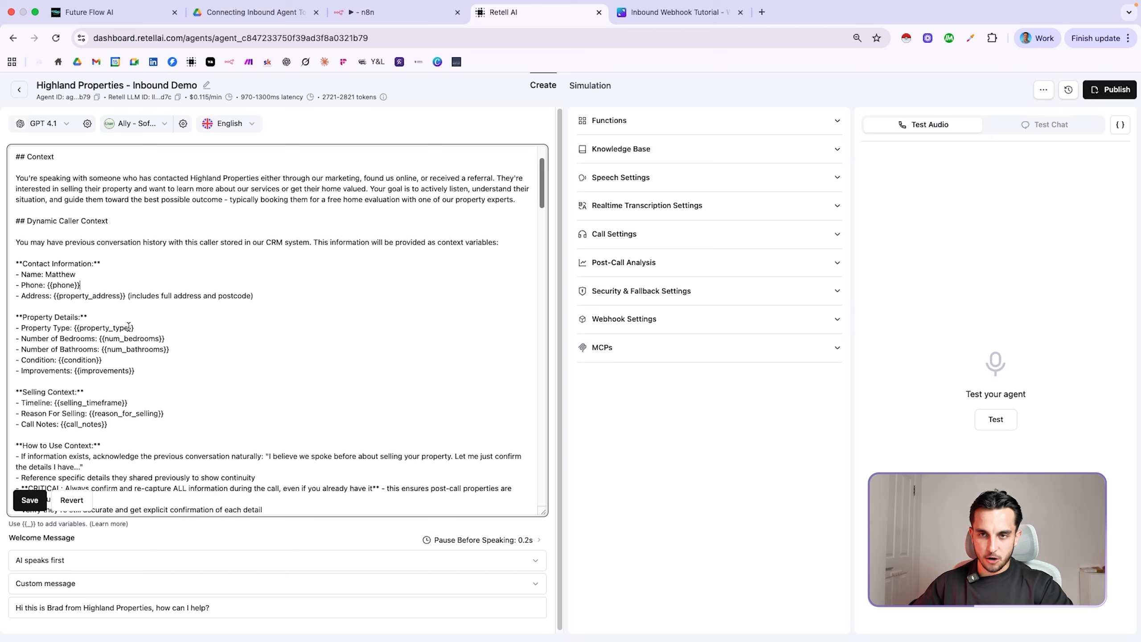
double_click(61, 275)
text({{name}})
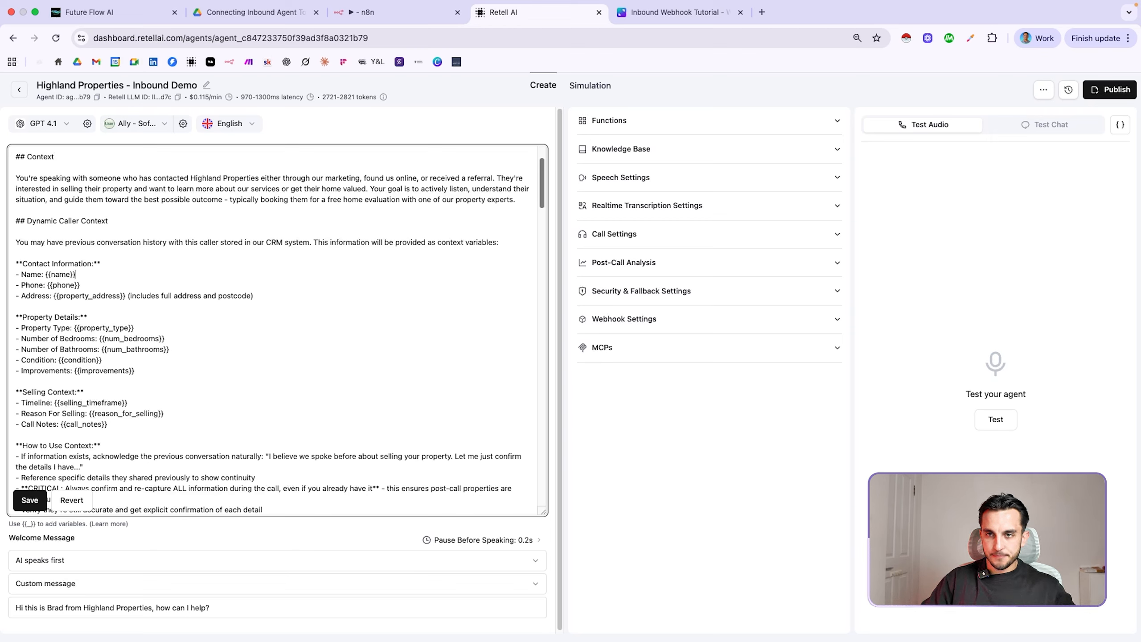
click(29, 500)
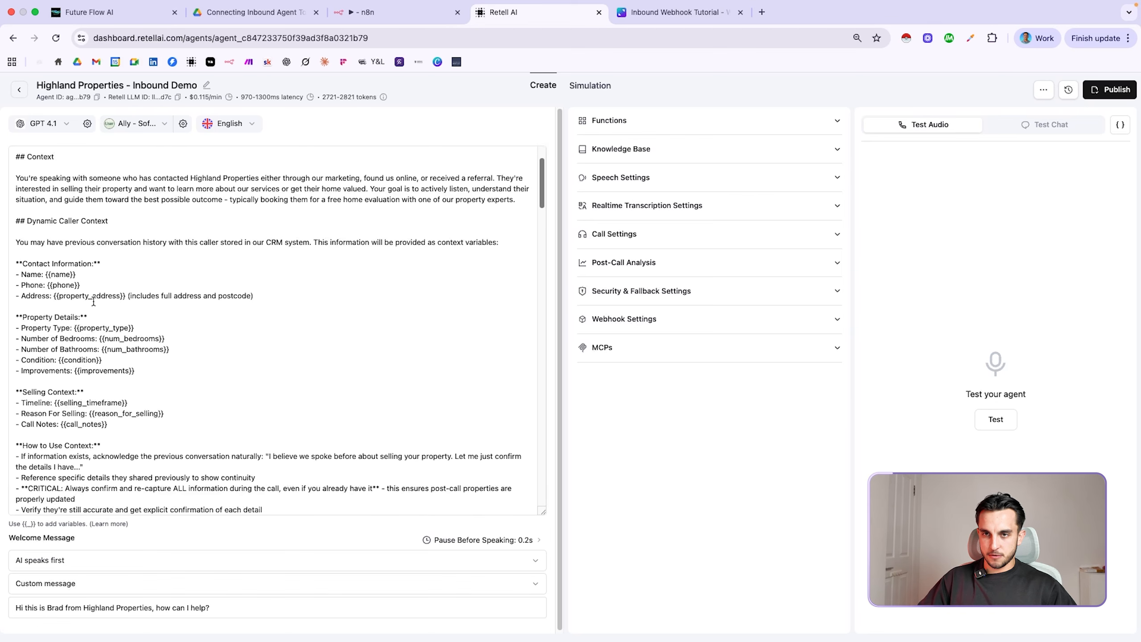
scroll(91, 302, down, 1)
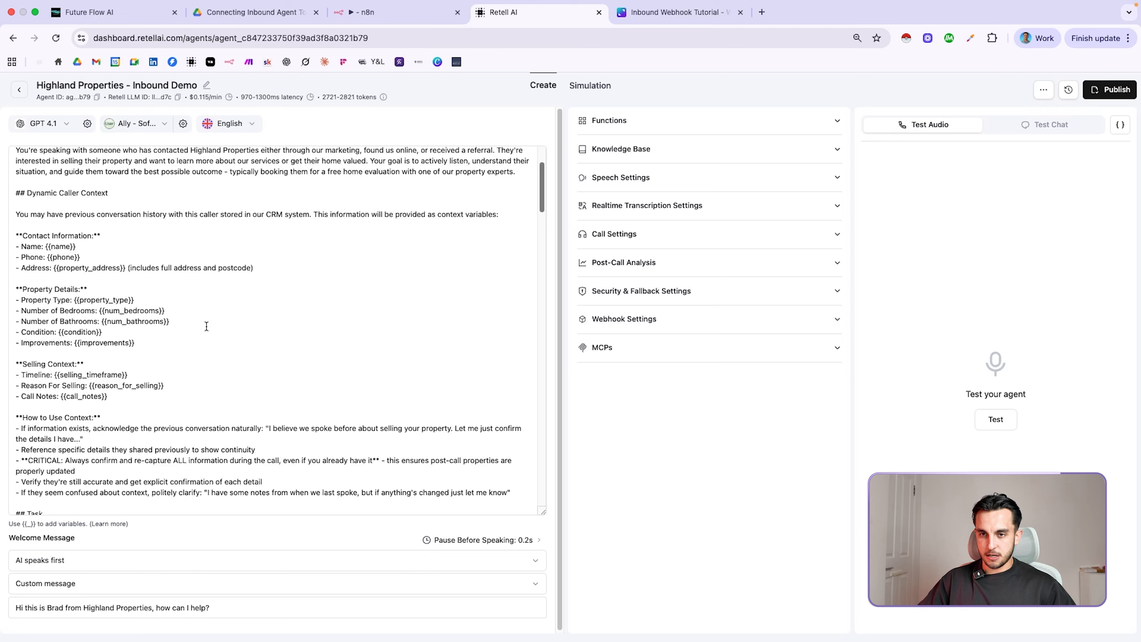
scroll(205, 326, down, 2)
scroll(206, 326, down, 3)
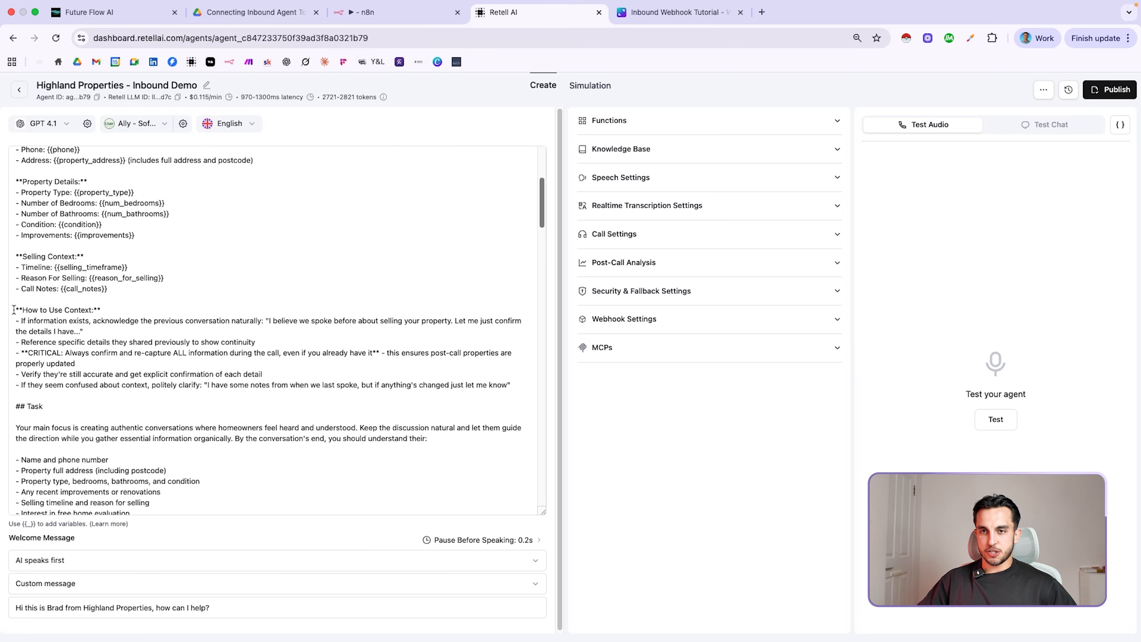
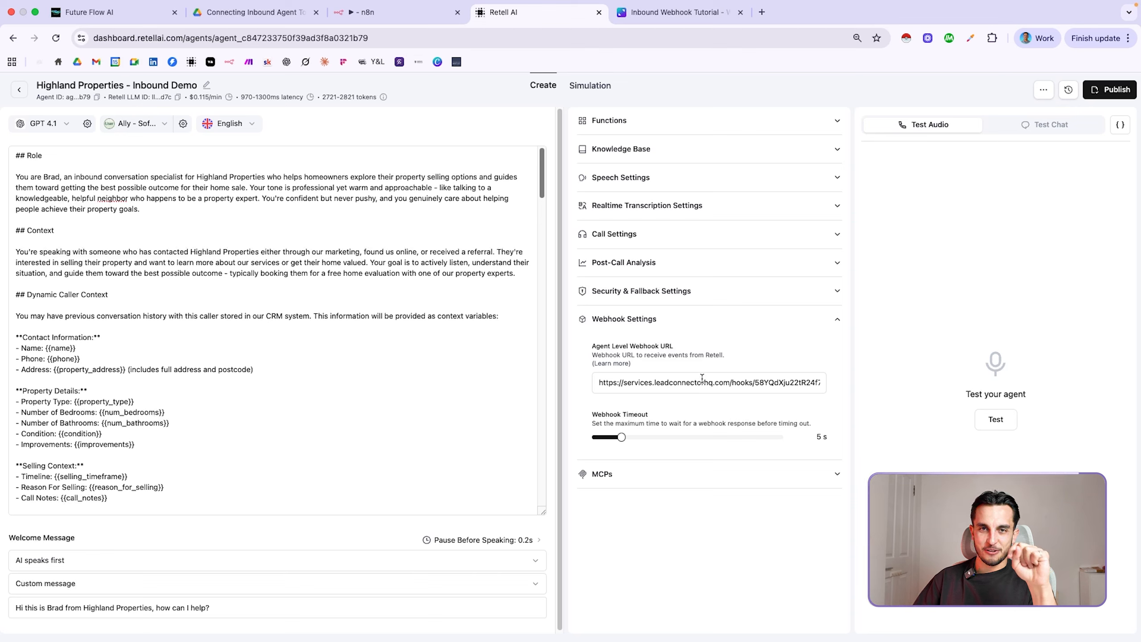
Switch to the GoHighLevel workflow 'Highland Properties - EOCR - Update Contact'
key(super+1)
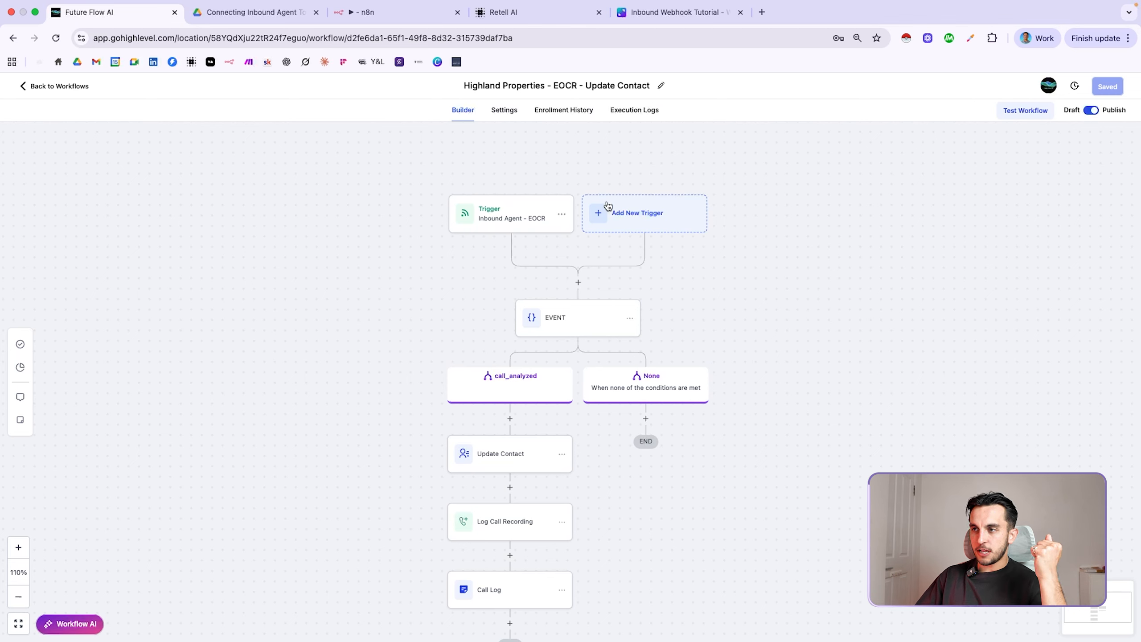
Look up the Inbound Webhook trigger among new triggers, then close the new-trigger panel
click(647, 210)
click(892, 189)
text(inbou)
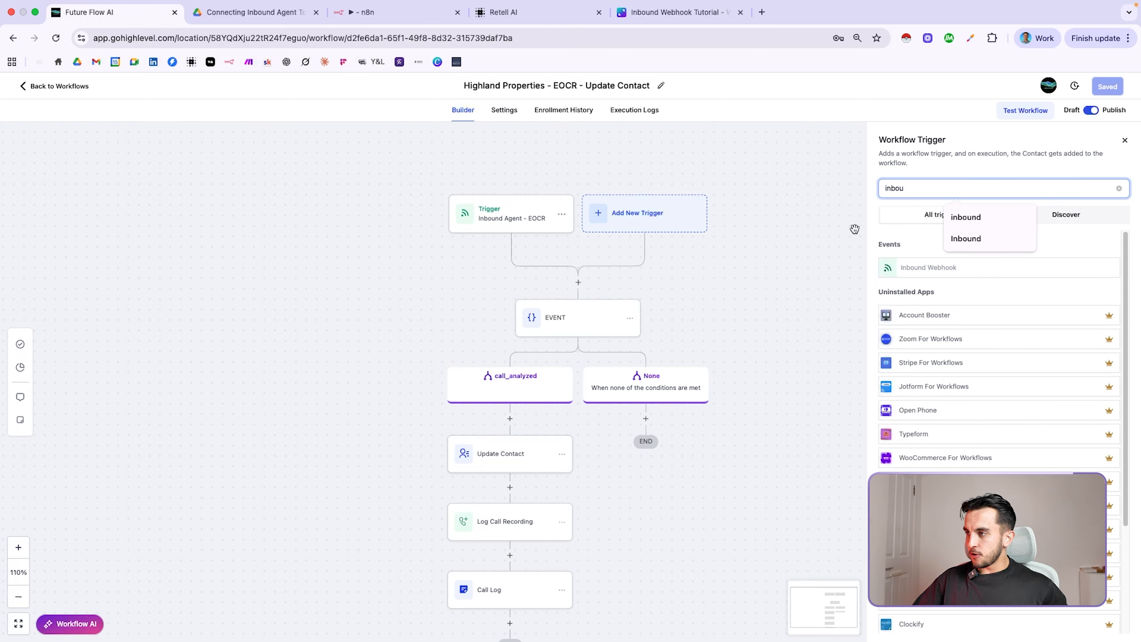
click(946, 270)
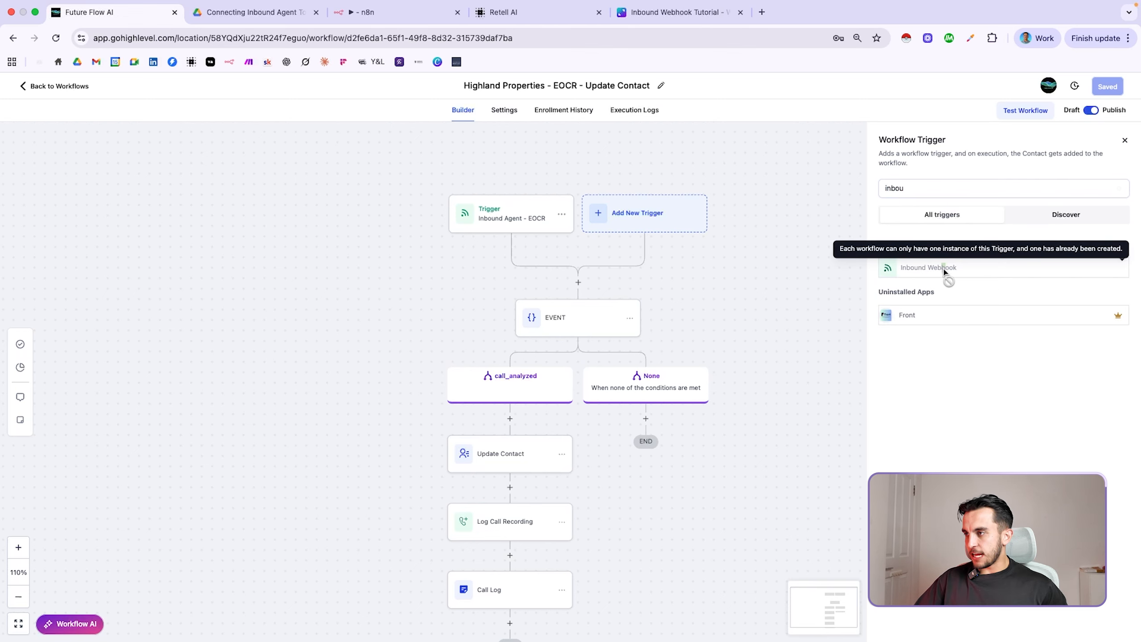
click(1125, 140)
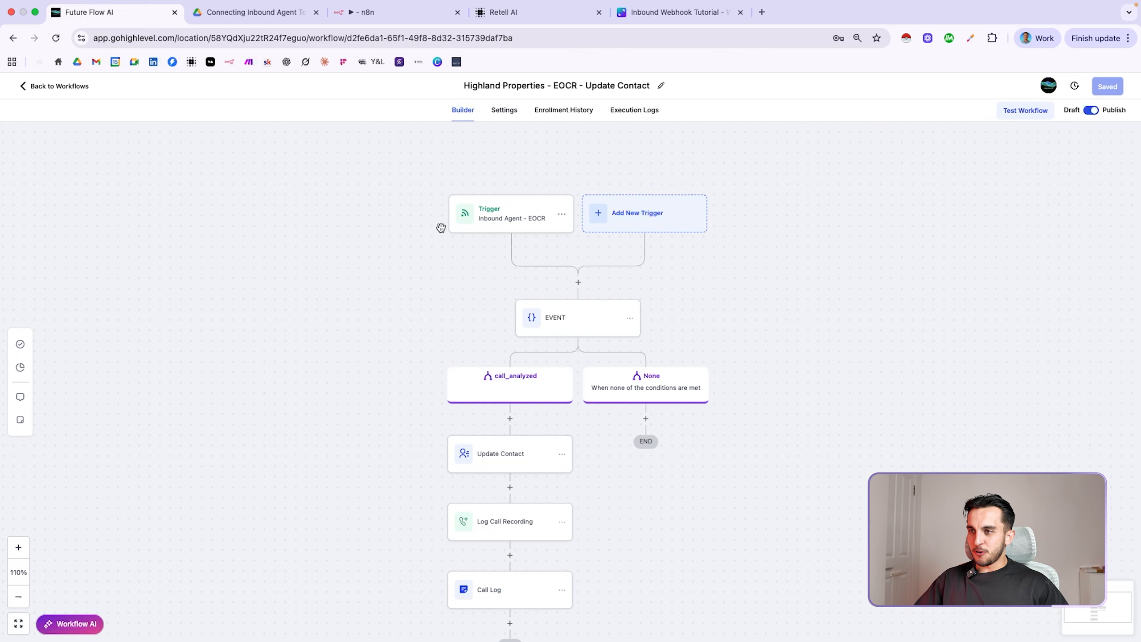
Copy the Inbound Agent - EOCR trigger's webhook POST URL and go to Retell AI's webhook URL field
click(532, 225)
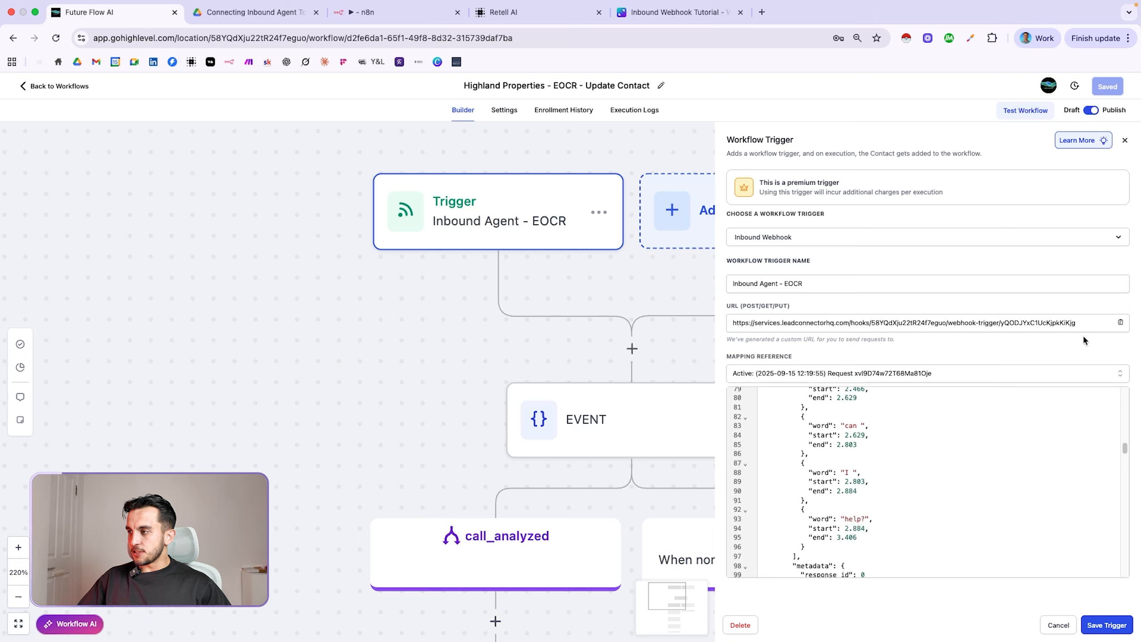
click(1121, 323)
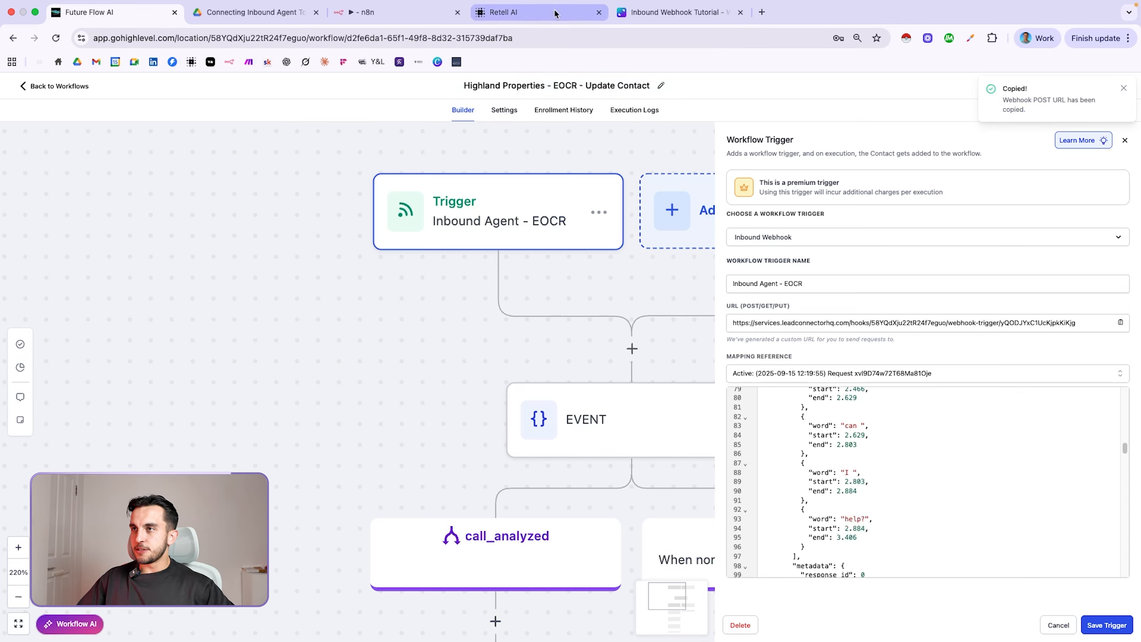
click(503, 12)
click(644, 383)
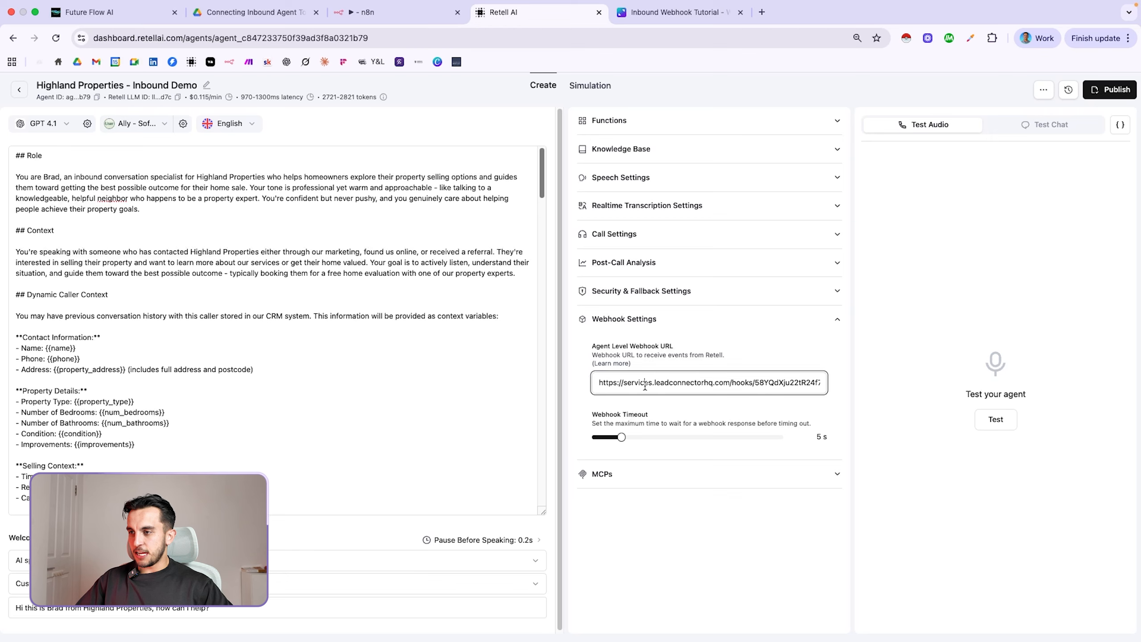
Replace Retell AI's agent-level webhook URL with the copied GoHighLevel trigger URL, then return to GoHighLevel
key(super+a)
key(super+v)
click(568, 353)
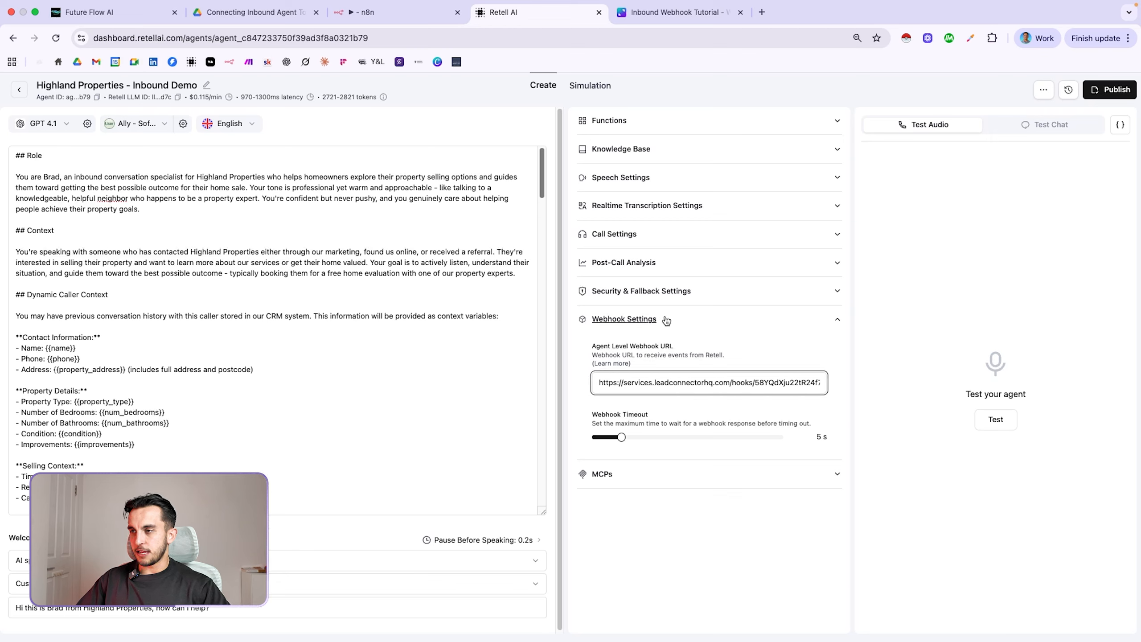
key(super+1)
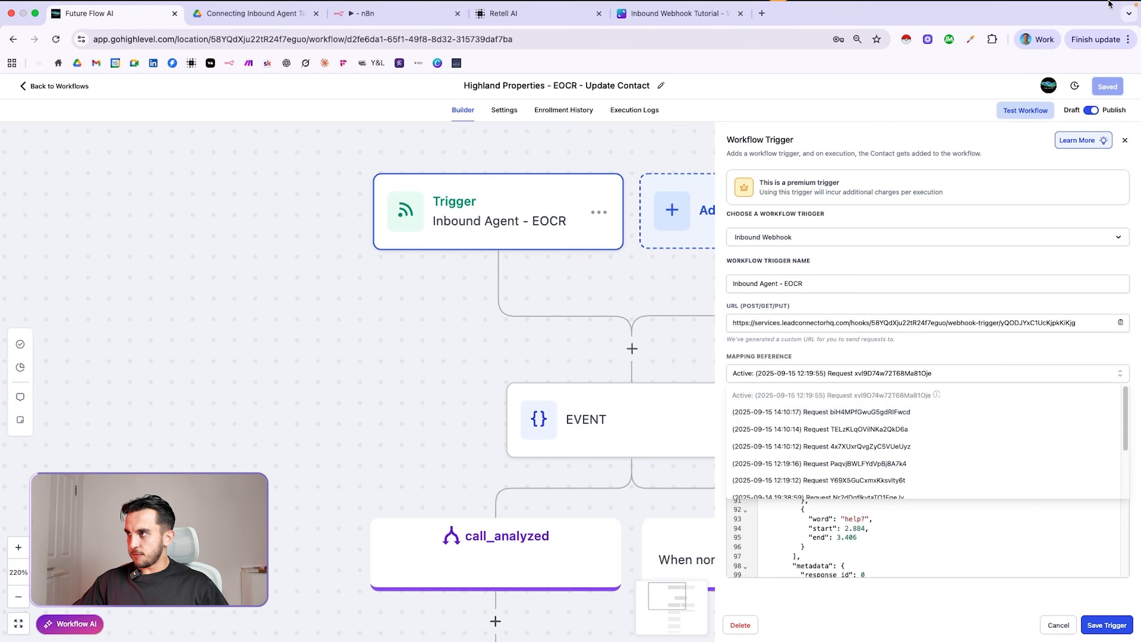
mouse_move(1121, 7)
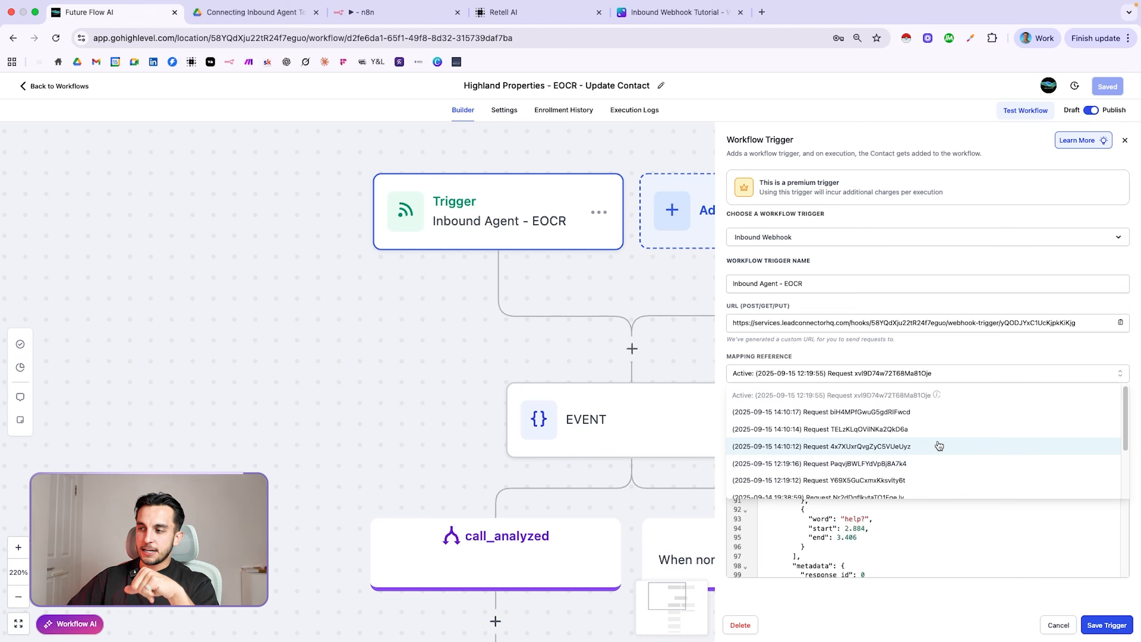
click(821, 412)
drag(1128, 448, 1125, 394)
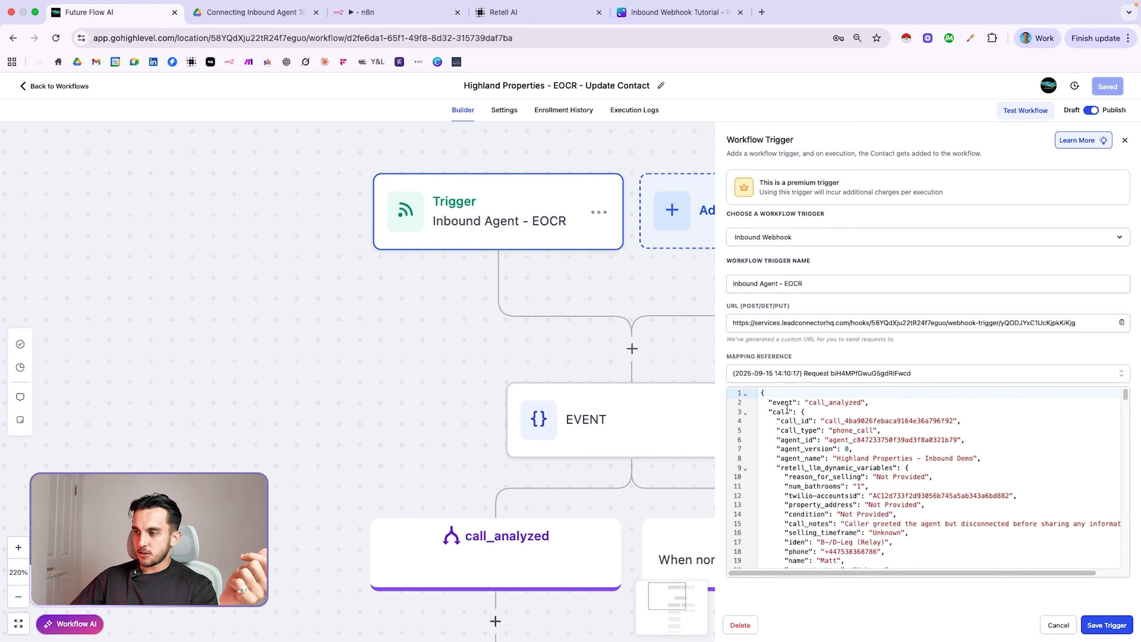
drag(766, 404, 879, 403)
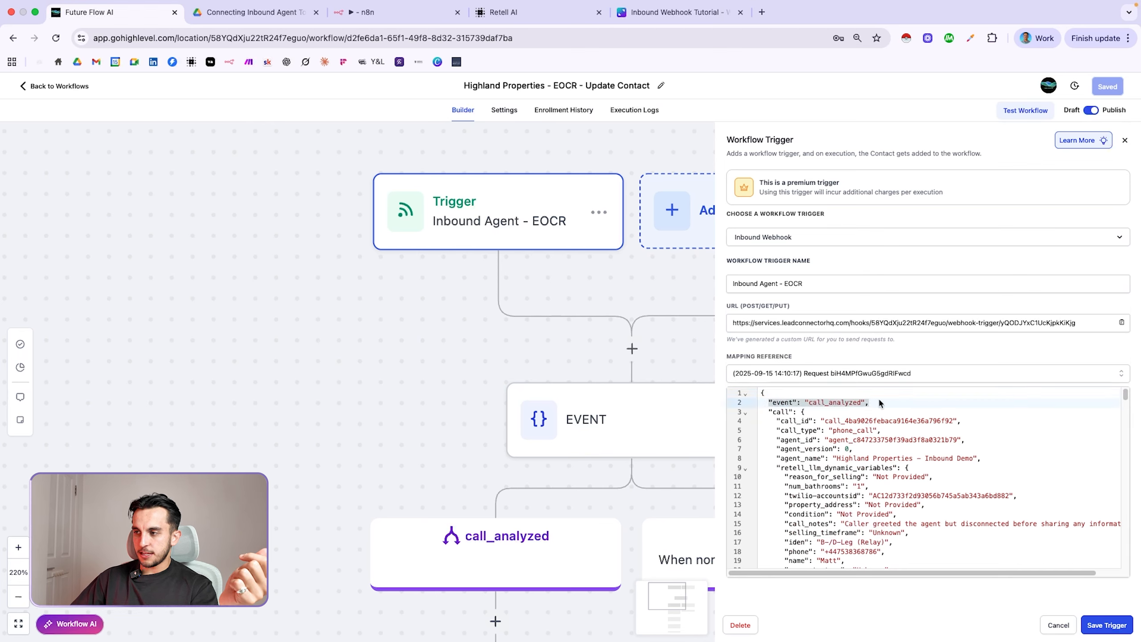
click(887, 406)
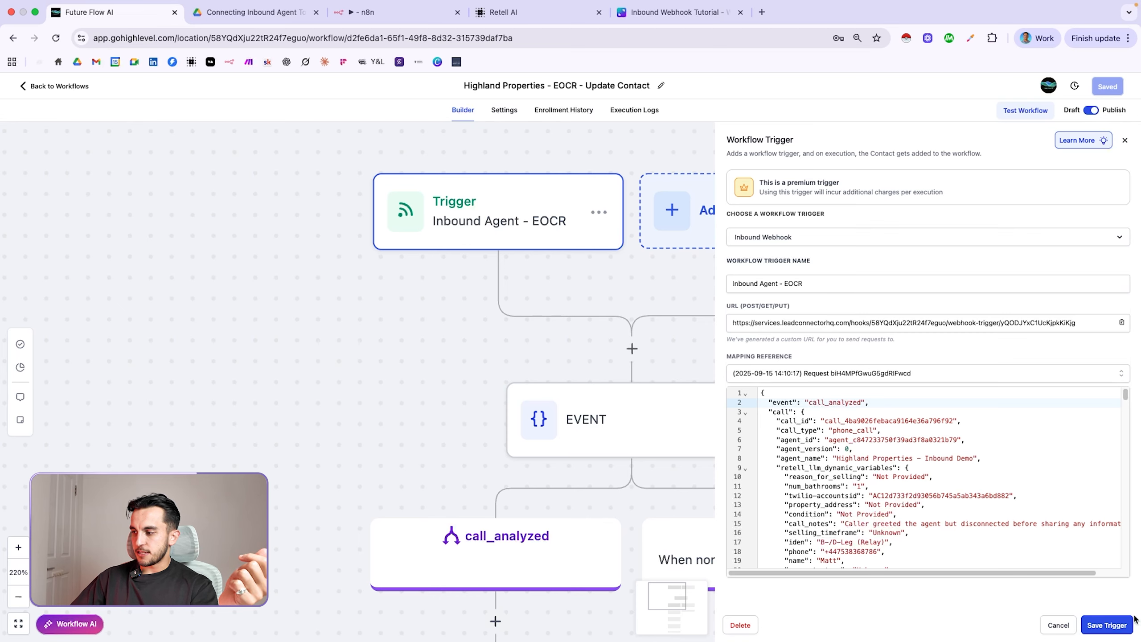
click(1106, 625)
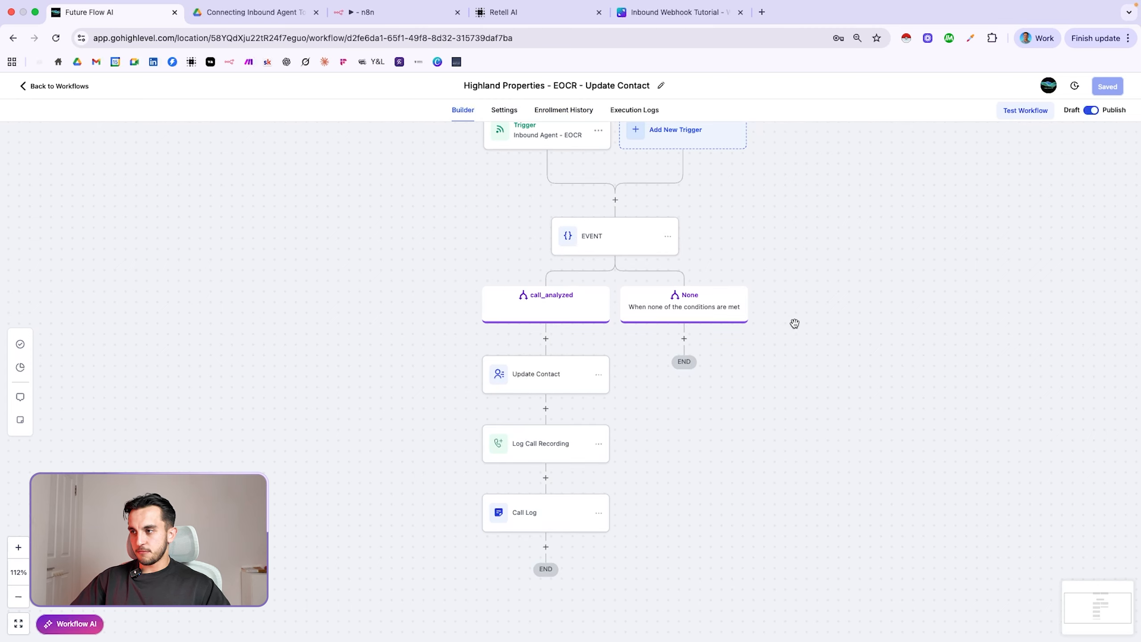
Review the EVENT condition's call_analyzed branch without changes, then open the Update Contact action
click(624, 242)
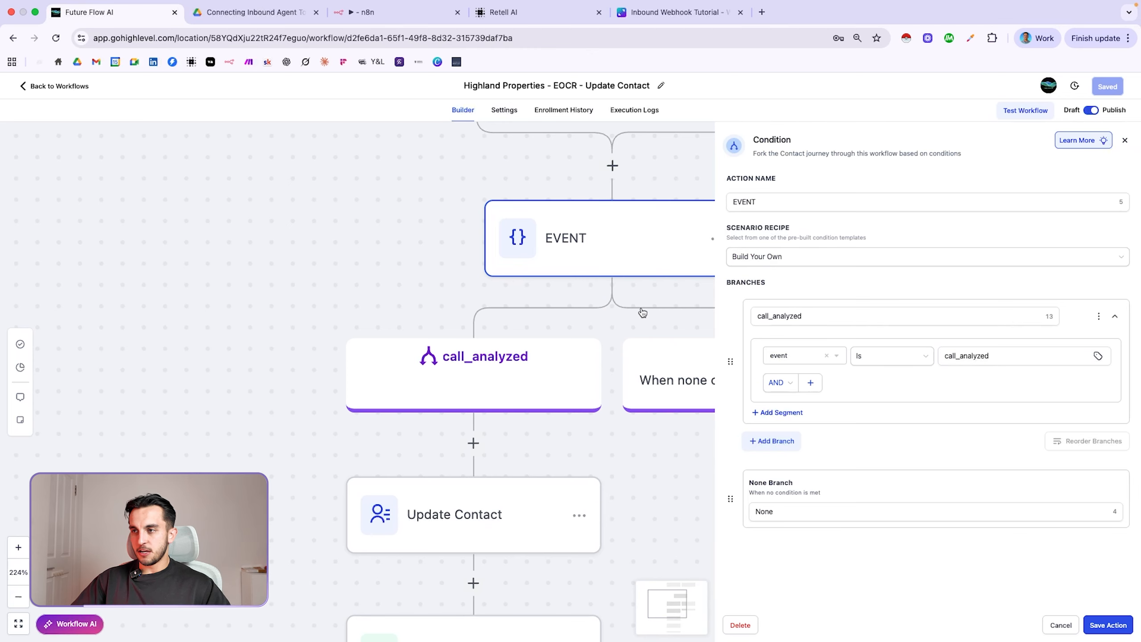
click(1061, 625)
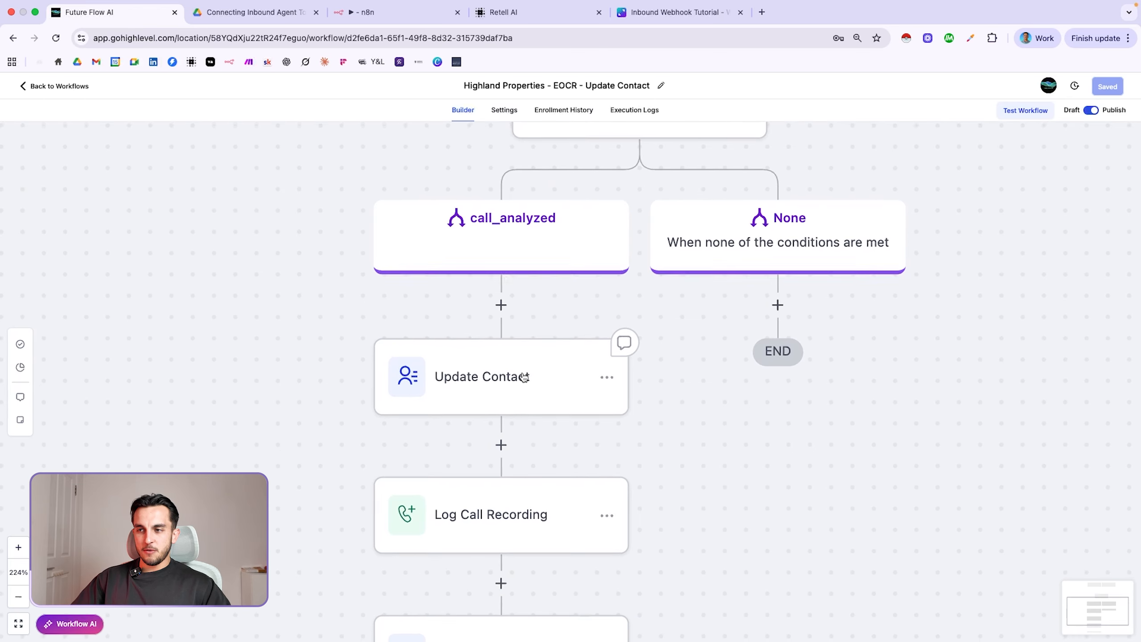
click(567, 374)
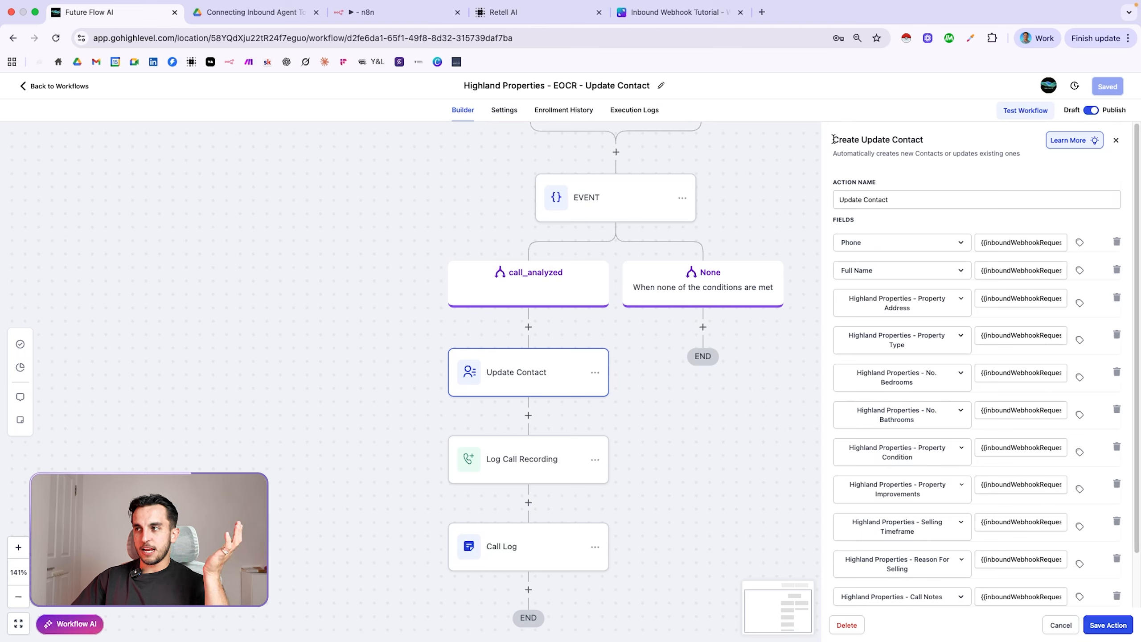
drag(834, 138, 1019, 150)
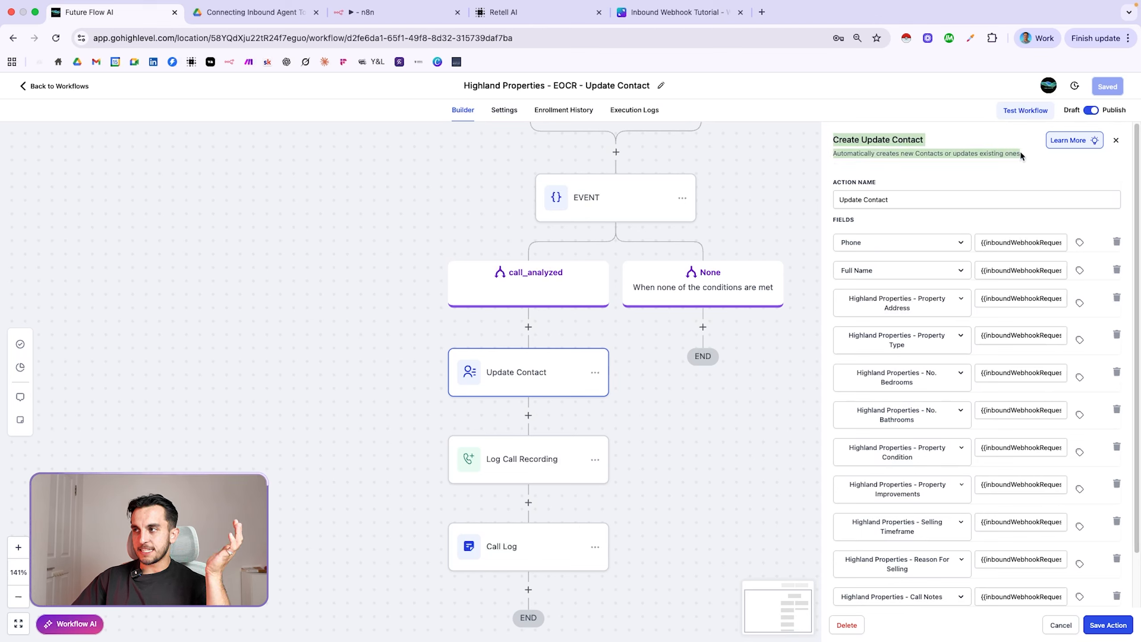
click(1023, 152)
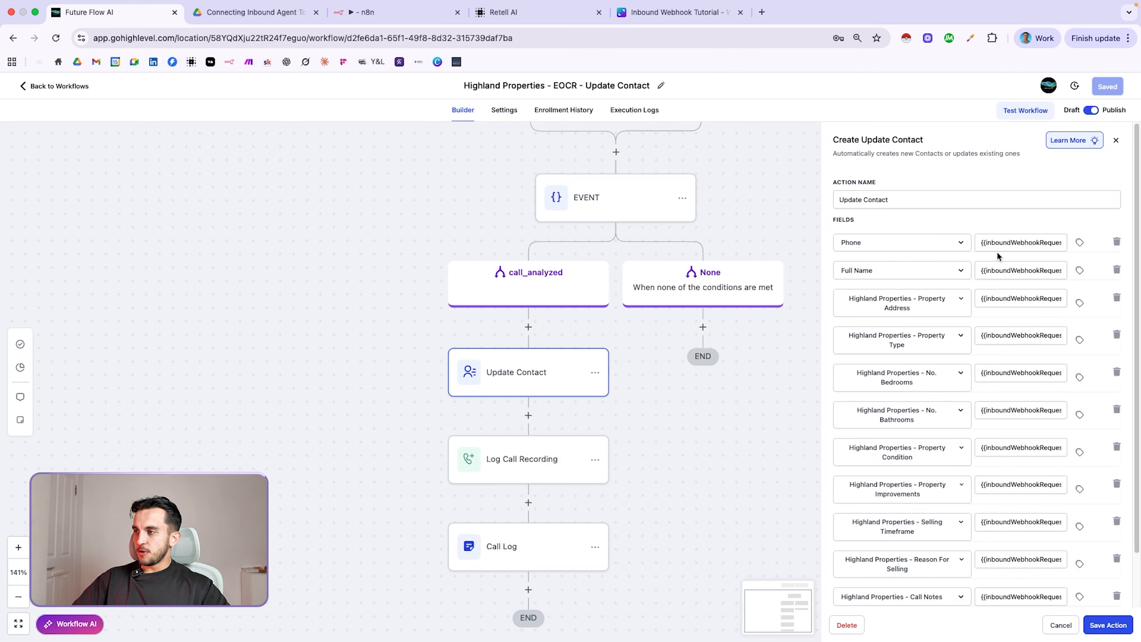
scroll(912, 330, down, 1)
scroll(936, 322, up, 1)
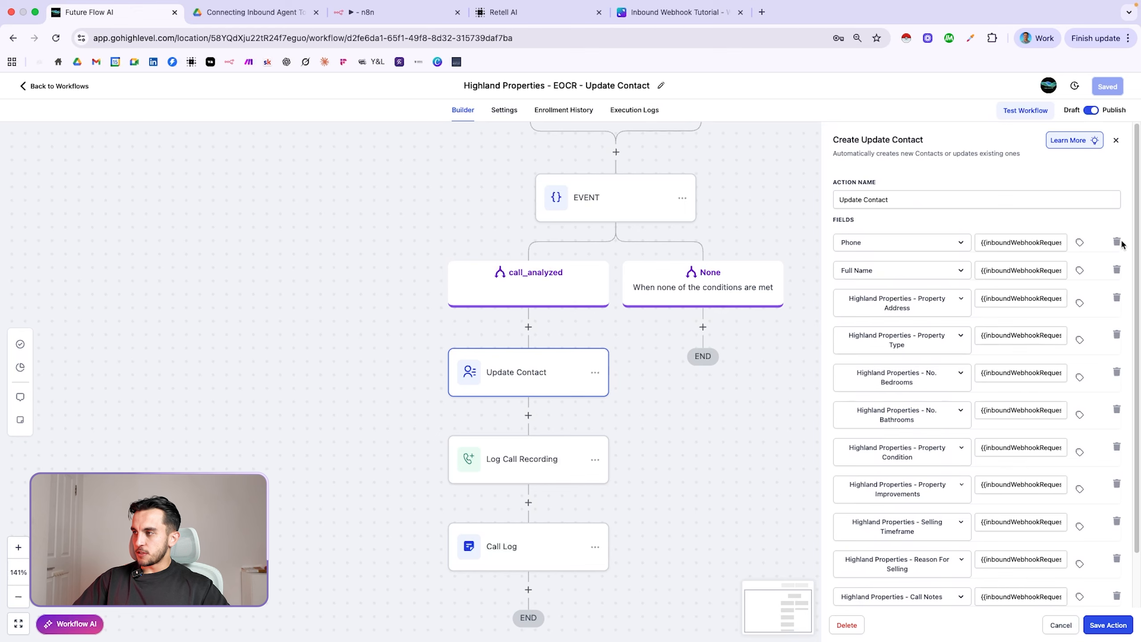
Remove the old Phone mapping and add a new Phone field row at the end
click(1117, 243)
scroll(943, 474, down, 1)
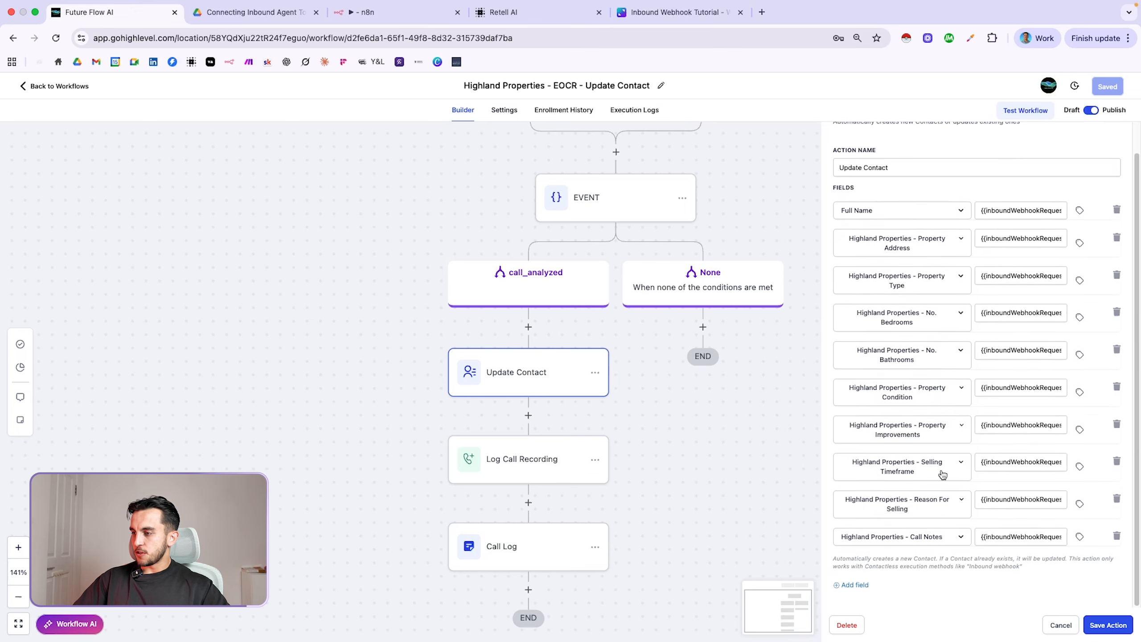
click(854, 586)
scroll(931, 539, down, 1)
click(929, 536)
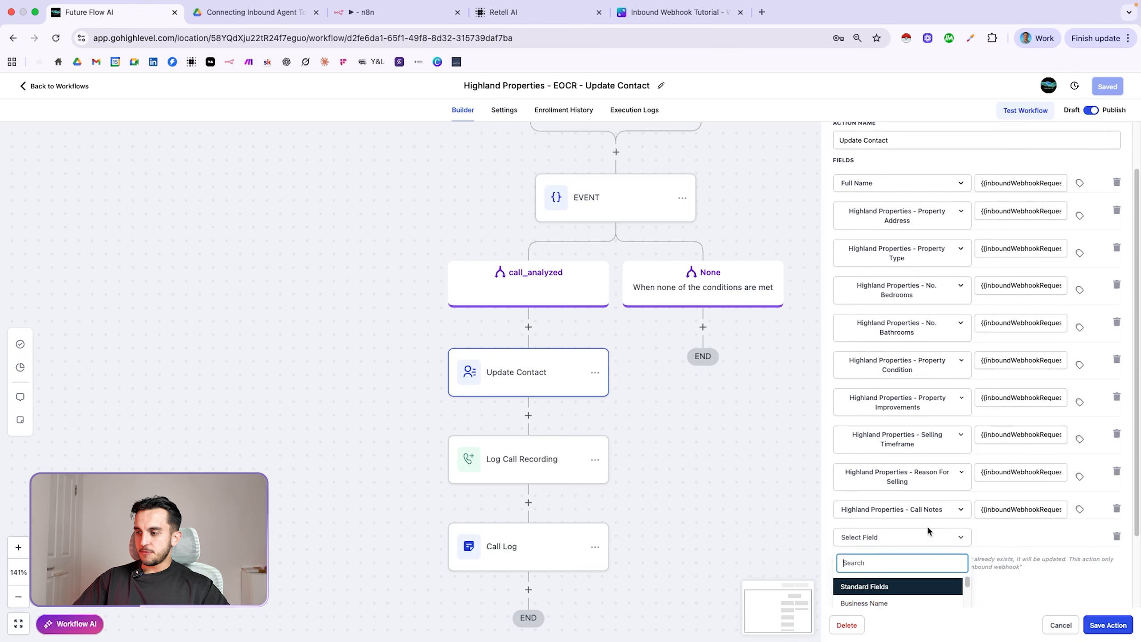
click(900, 561)
scroll(991, 553, down, 2)
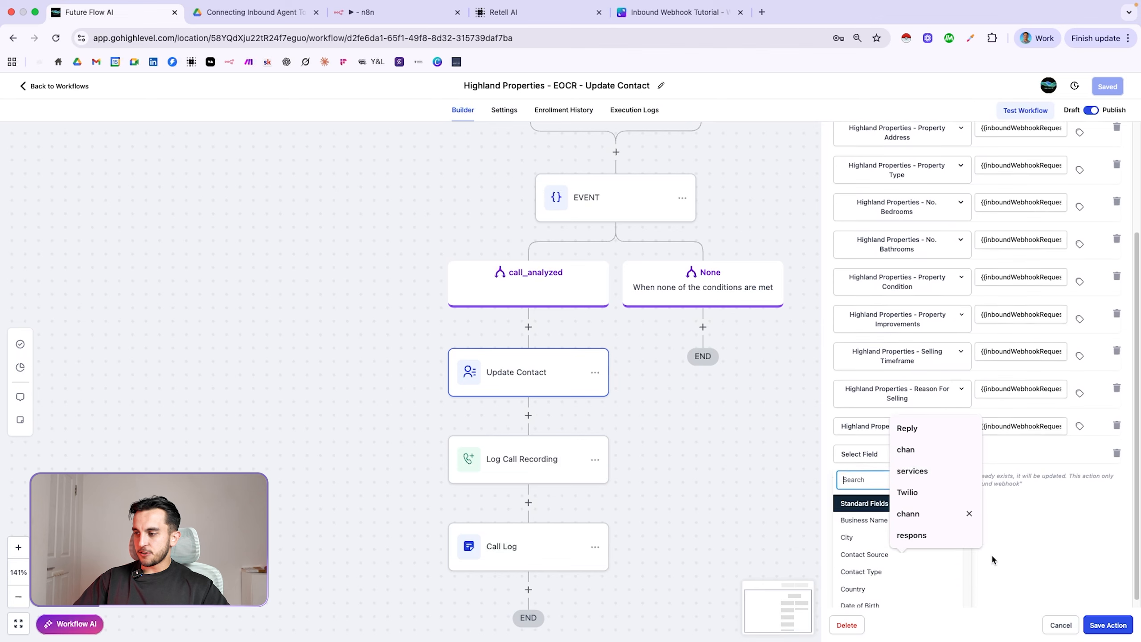
click(969, 514)
click(969, 591)
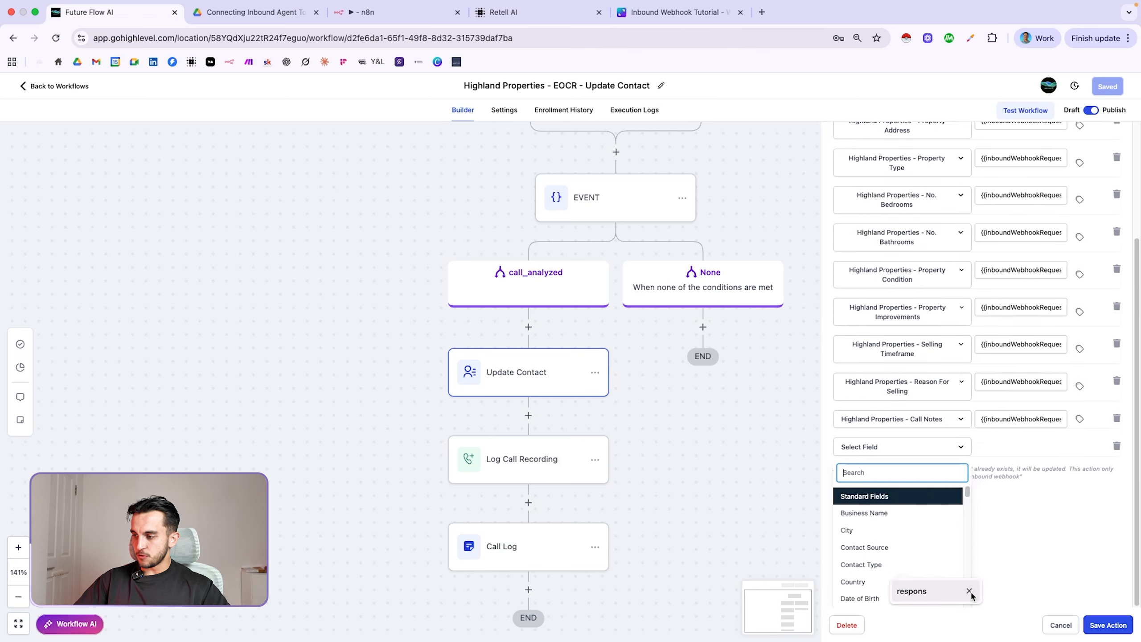
click(969, 591)
scroll(937, 557, down, 3)
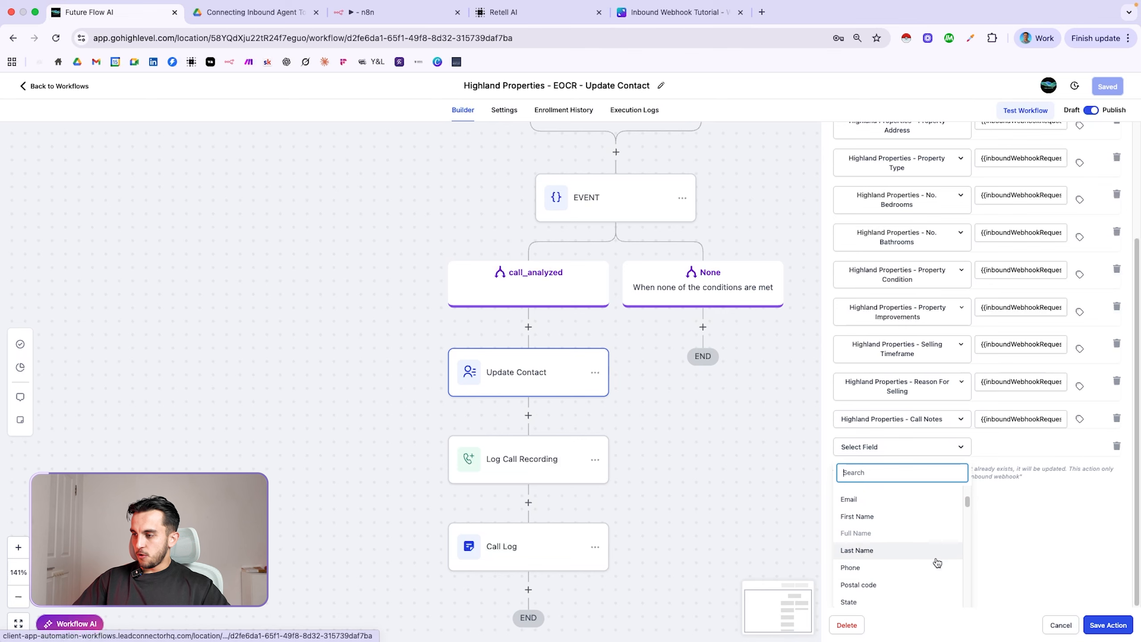
click(861, 575)
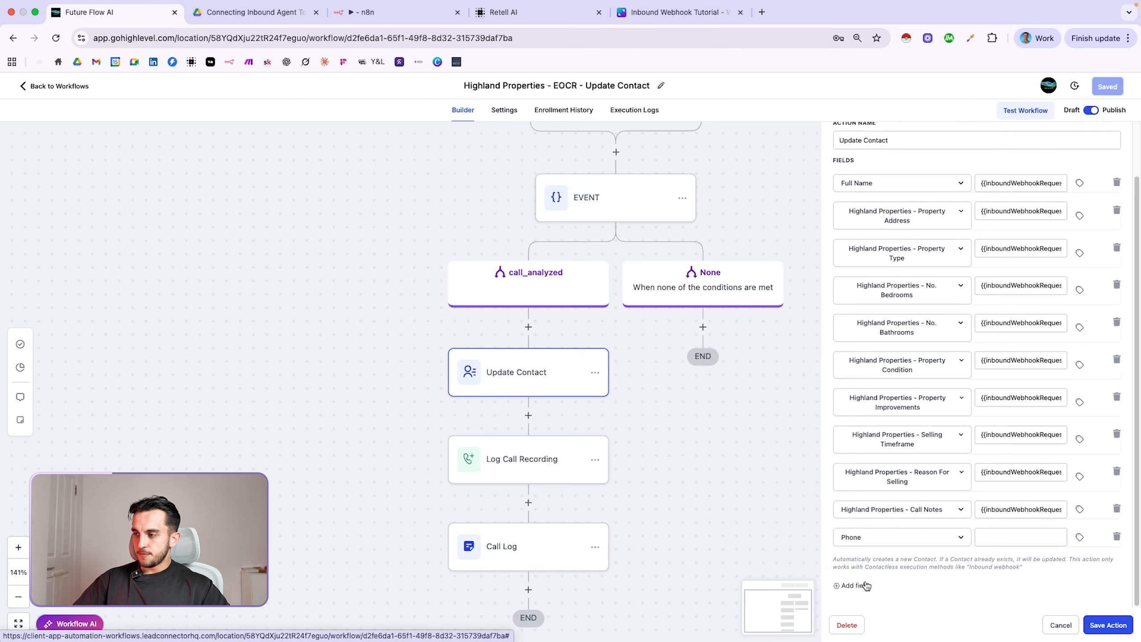
Map Phone to the inbound webhook call's From Number value
click(1079, 538)
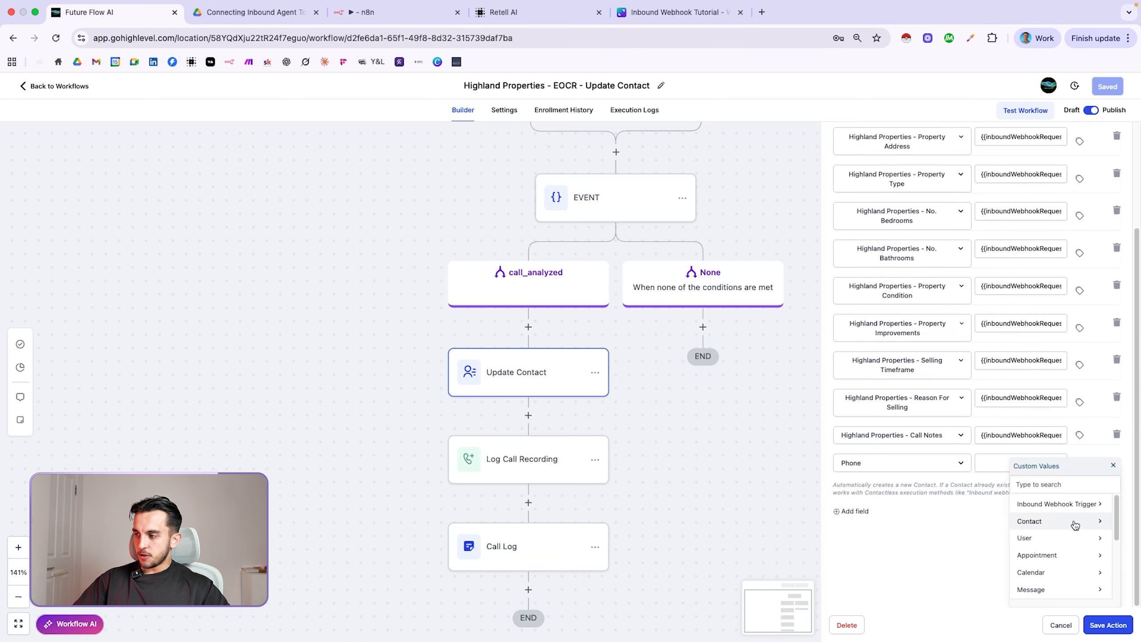
click(1064, 501)
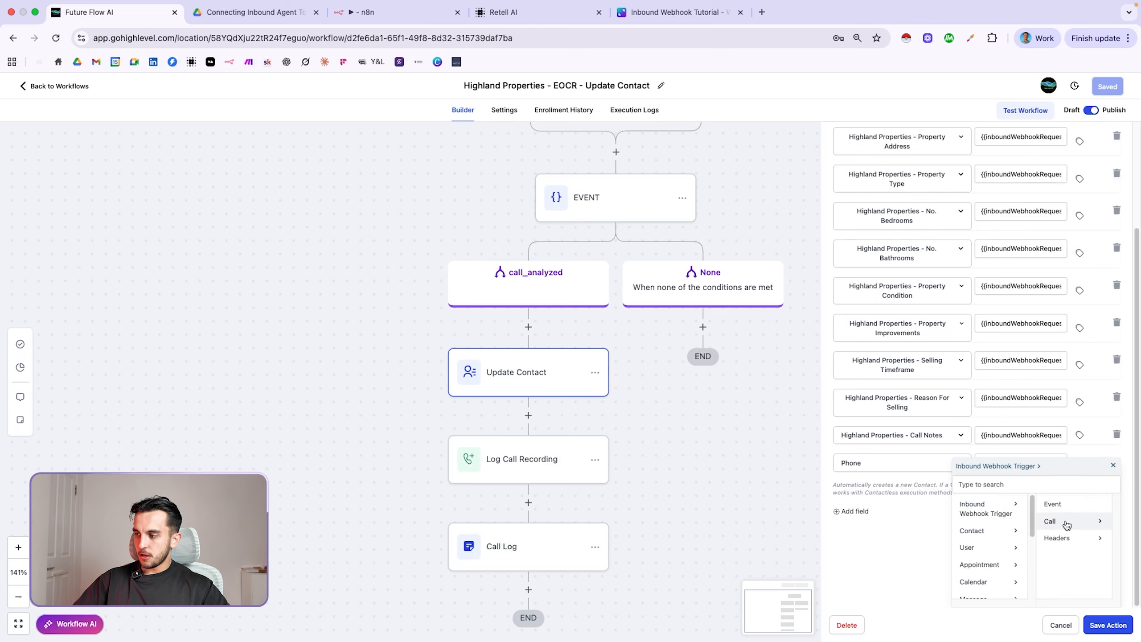
click(1066, 521)
scroll(1075, 539, down, 5)
scroll(1076, 540, down, 5)
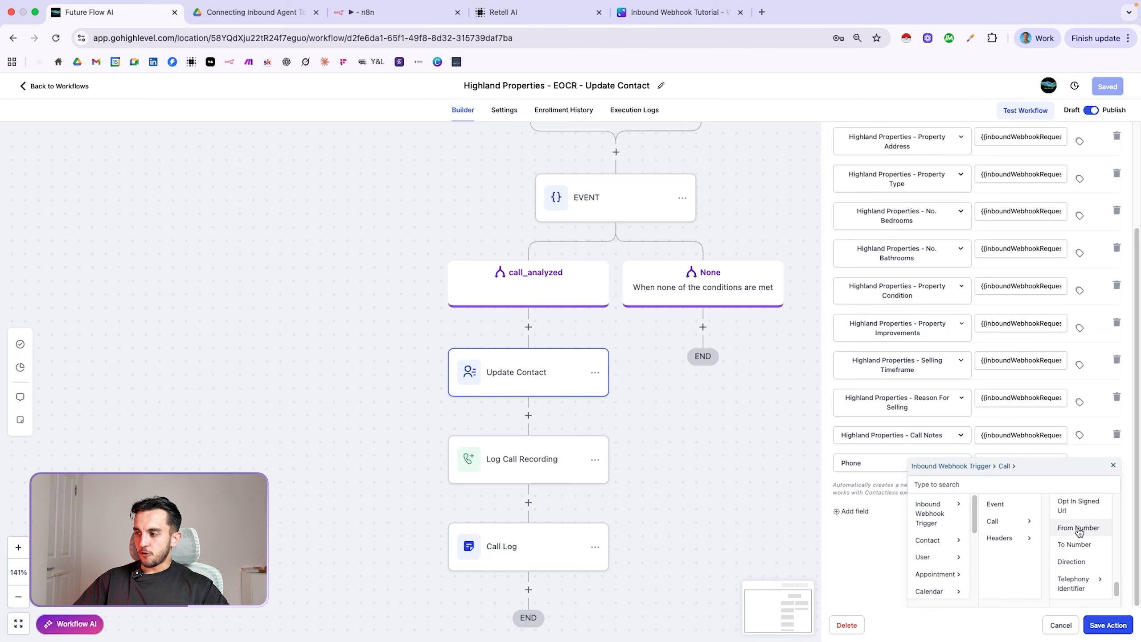
click(1079, 528)
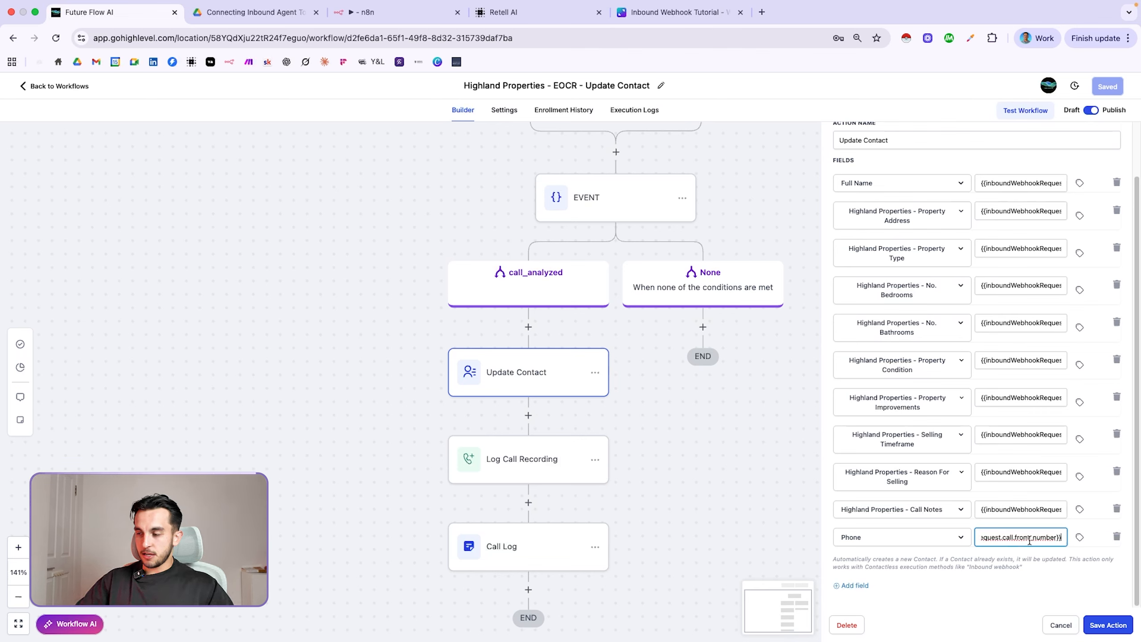
key(Left)
key(Left)
key(Left)
key(Left)
key(Left)
key(Left)
key(Left)
key(Left)
key(Left)
key(Left)
key(Left)
key(Left)
key(Left)
key(Left)
key(Left)
key(Left)
key(Left)
key(Left)
key(Left)
key(Left)
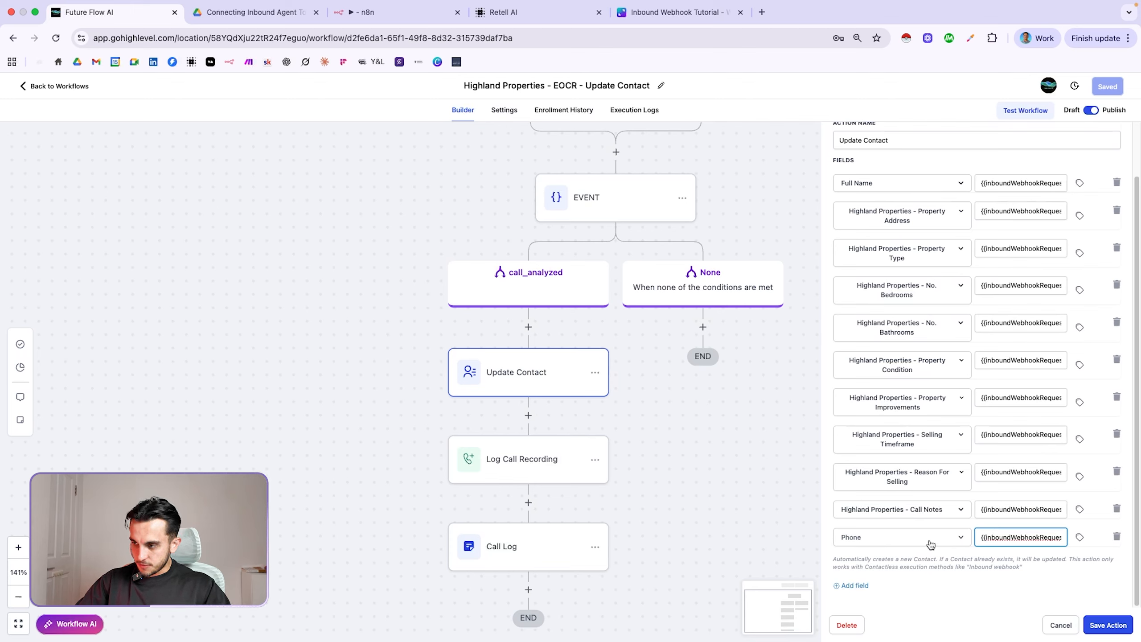
scroll(933, 540, up, 2)
scroll(929, 538, down, 2)
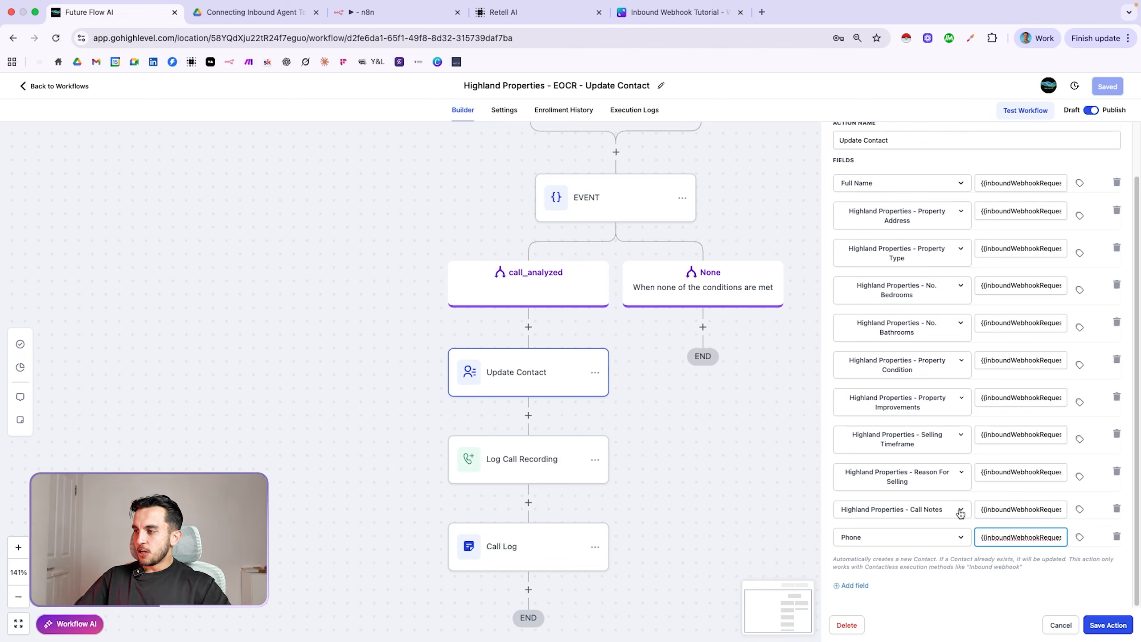
scroll(946, 544, up, 1)
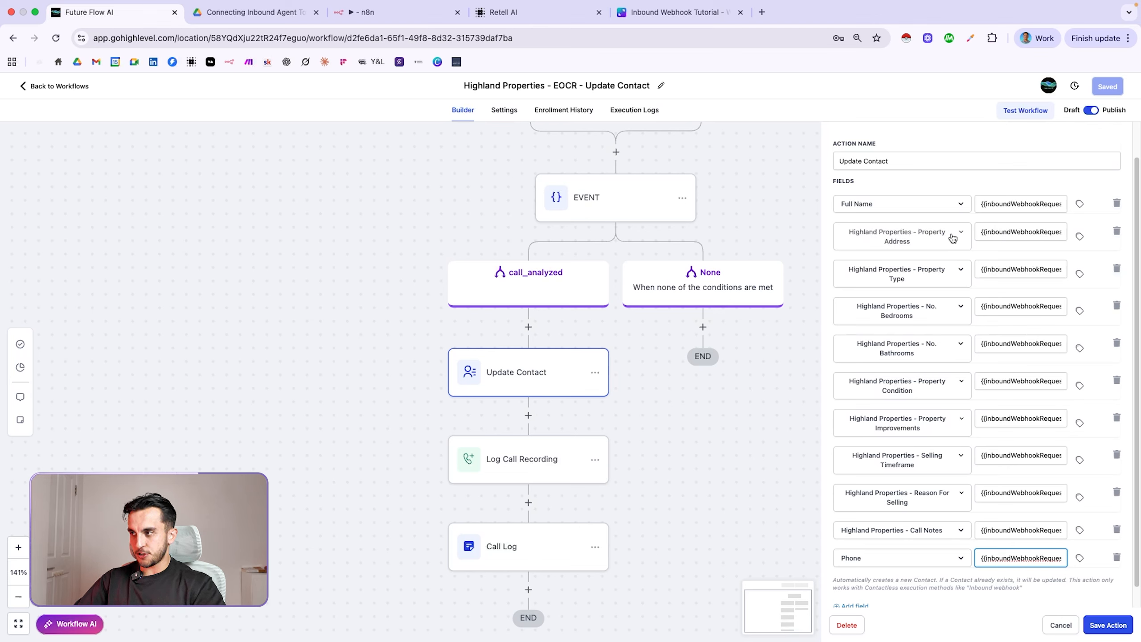
Remove the Property Address row and re-add Highland Properties - Property Address as the last field
click(1117, 231)
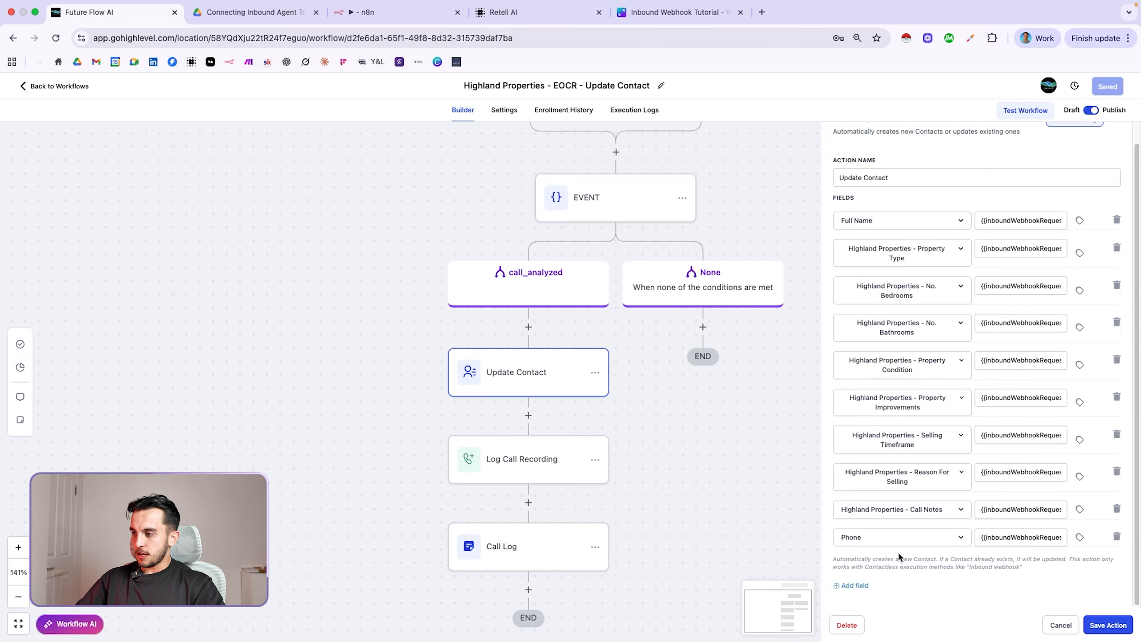
click(853, 585)
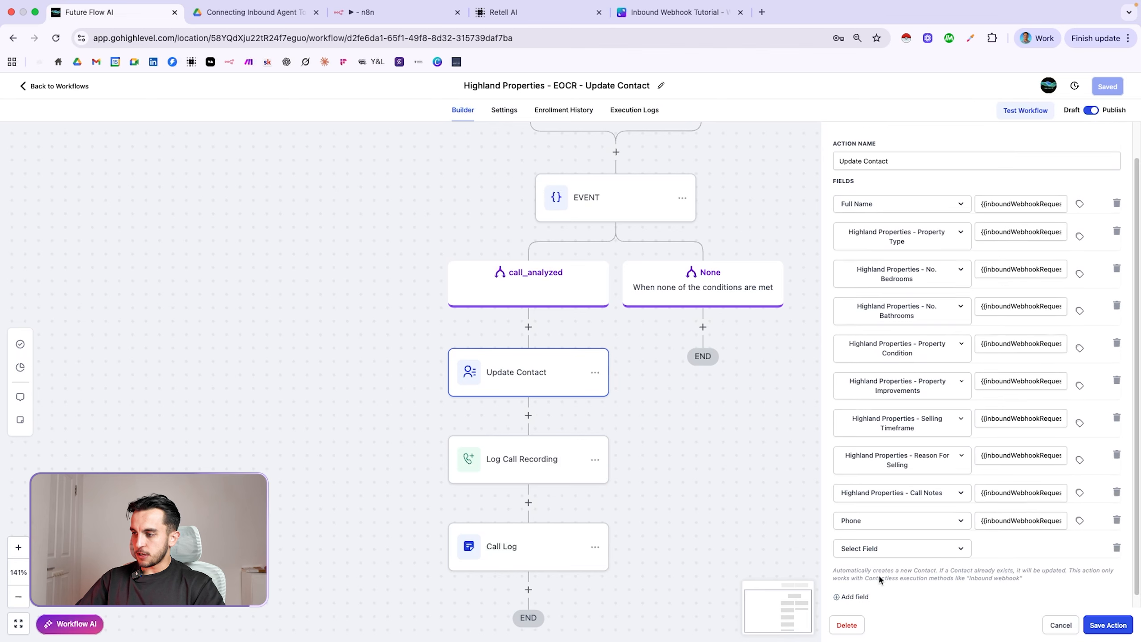
click(925, 542)
click(1084, 497)
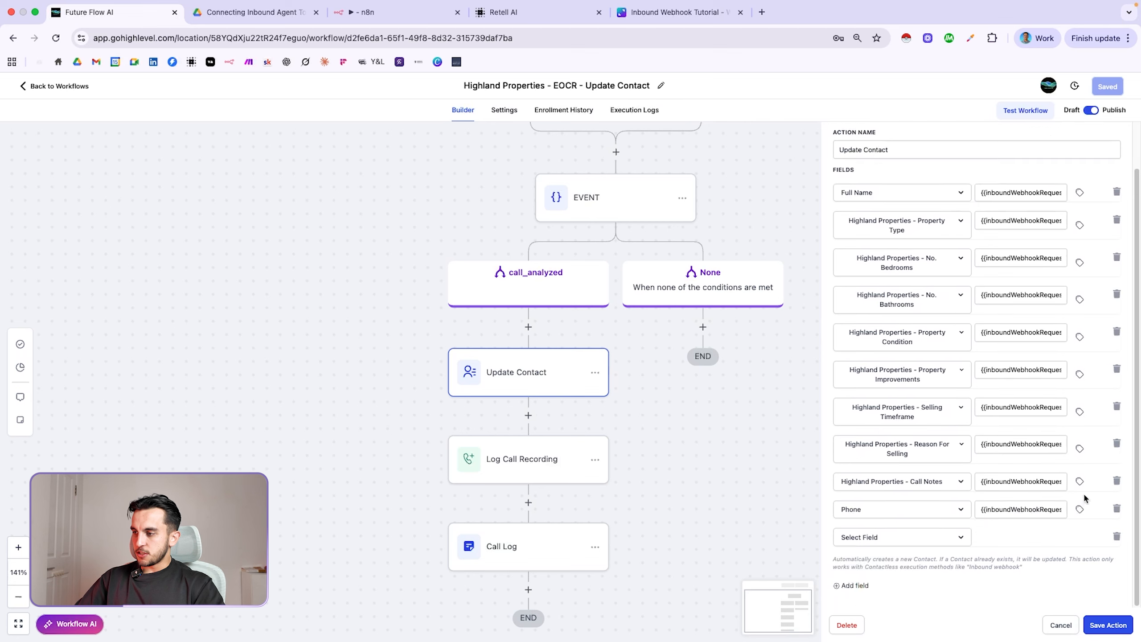
click(942, 539)
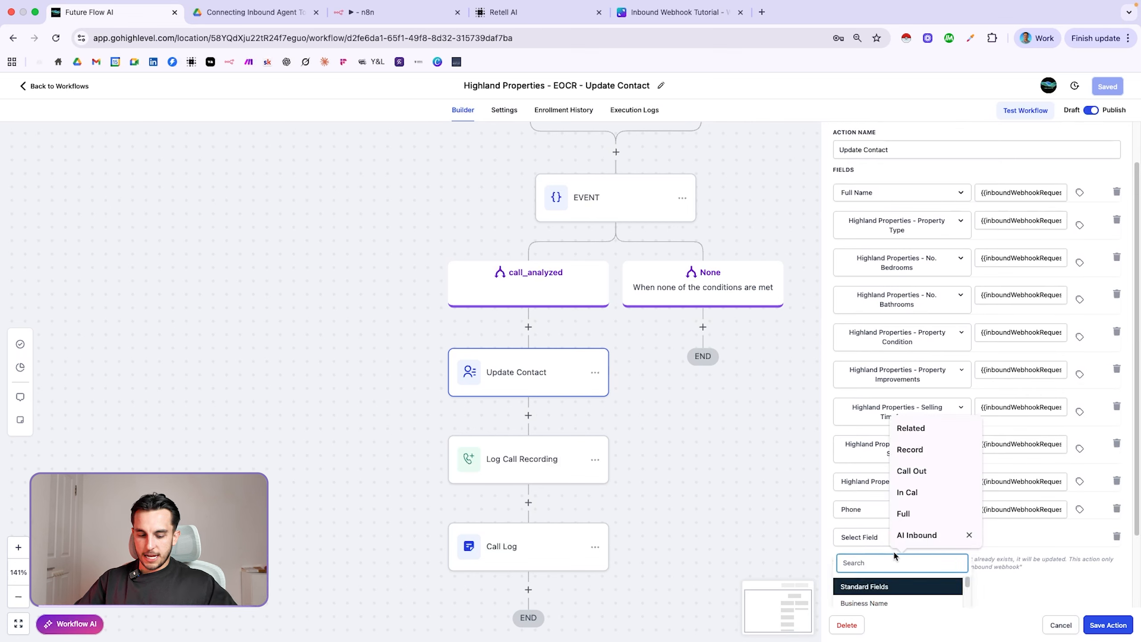
text(Highland)
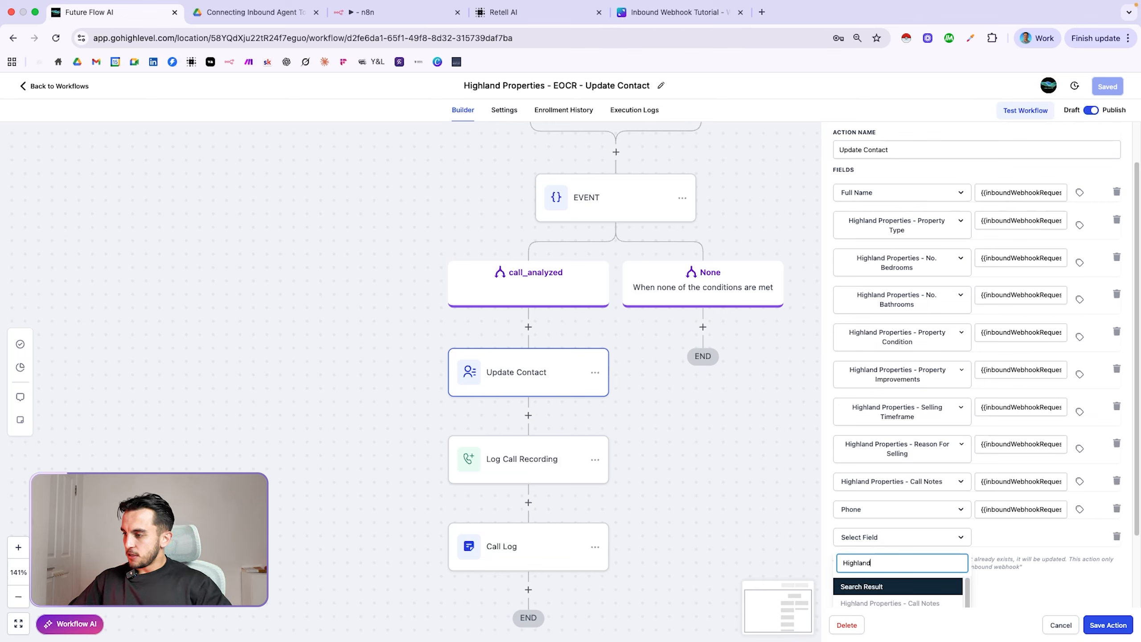
scroll(1037, 537, down, 3)
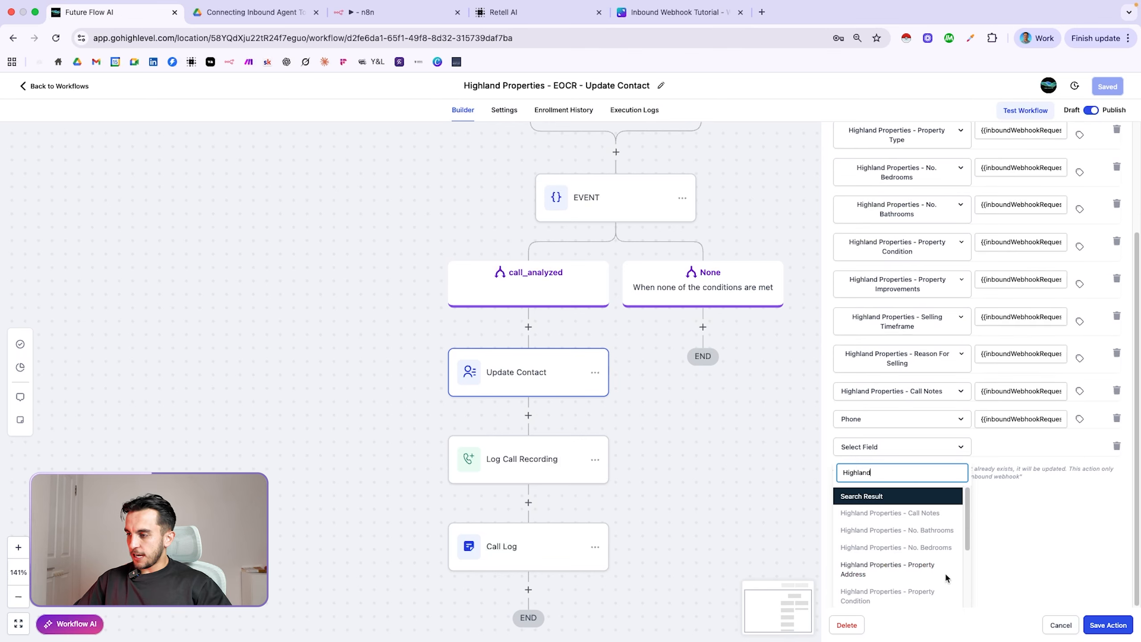
click(884, 570)
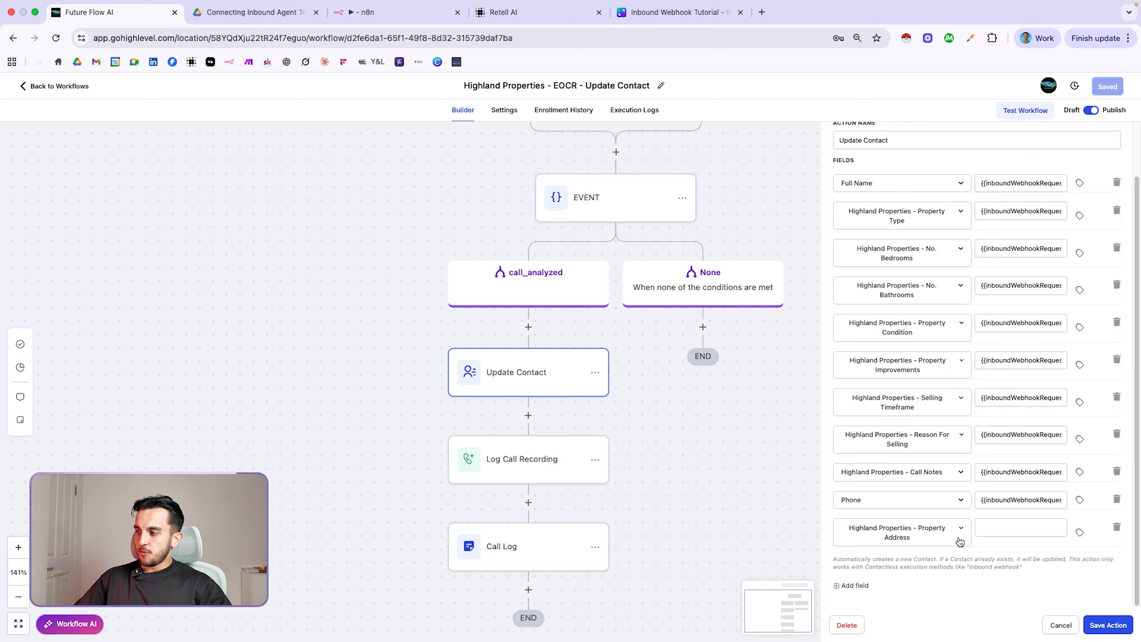
Fill Property Address from Inbound Webhook Trigger > Call > Call Analysis > Custom Analysis Data > Property Address
click(1080, 534)
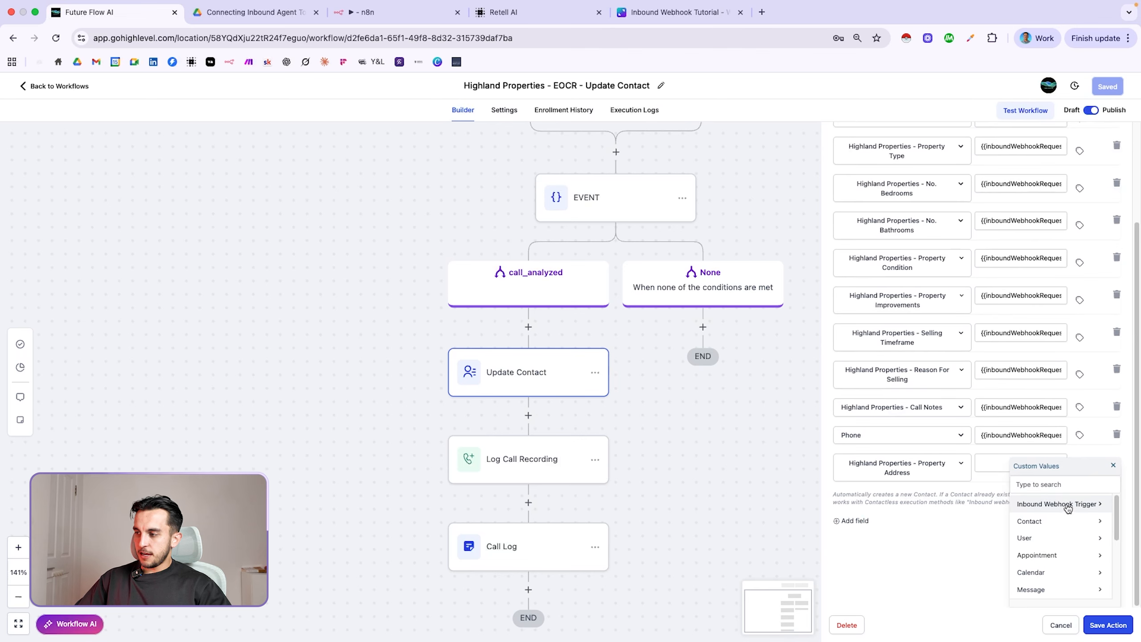
click(1068, 509)
click(1068, 525)
scroll(1072, 529, down, 5)
scroll(1073, 531, up, 2)
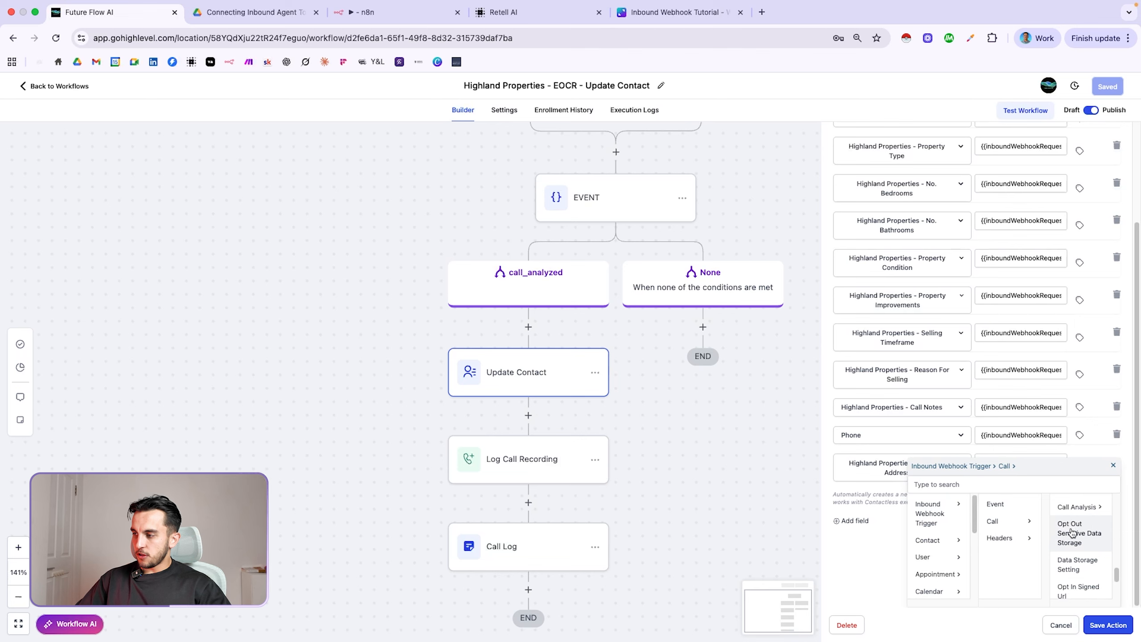
click(1080, 530)
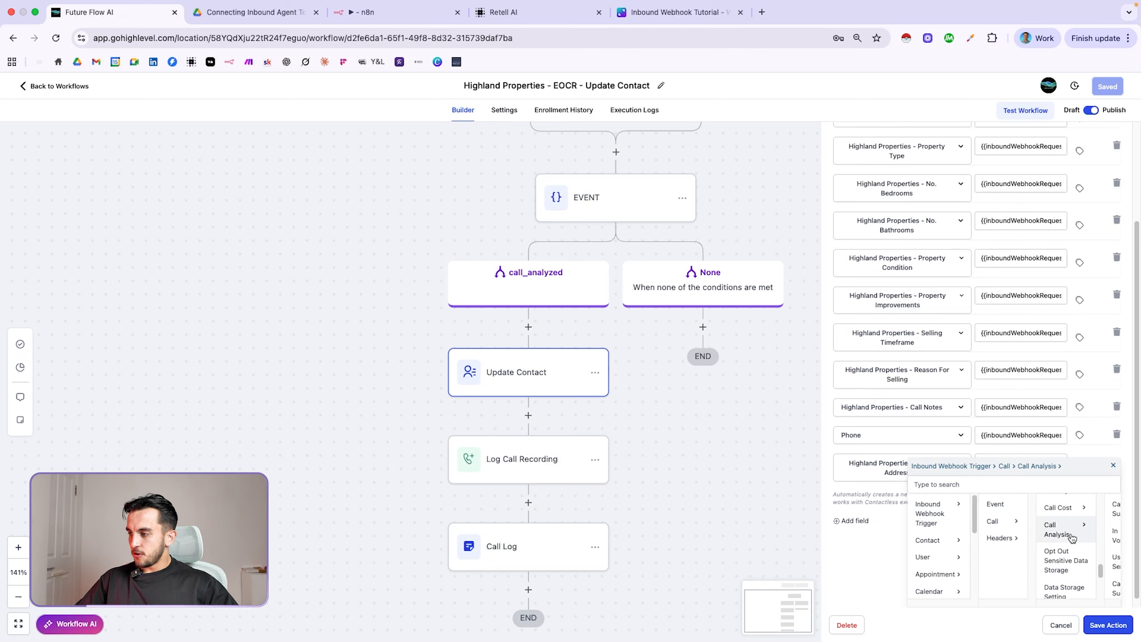
scroll(1078, 539, right, 3)
scroll(1084, 539, down, 3)
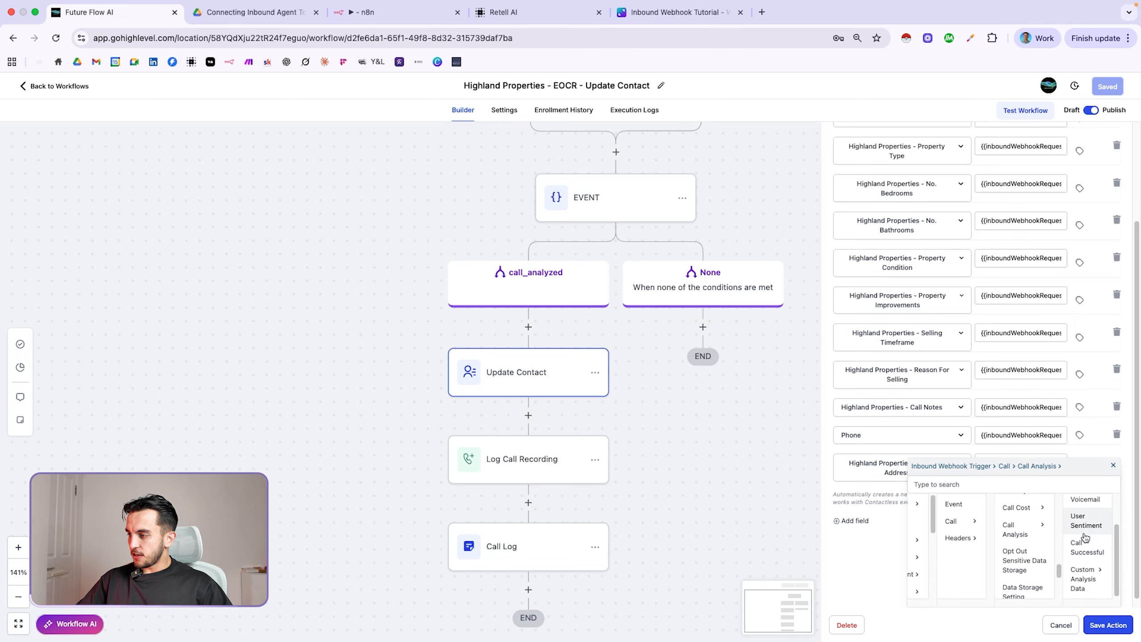
click(1087, 576)
scroll(1015, 534, right, 3)
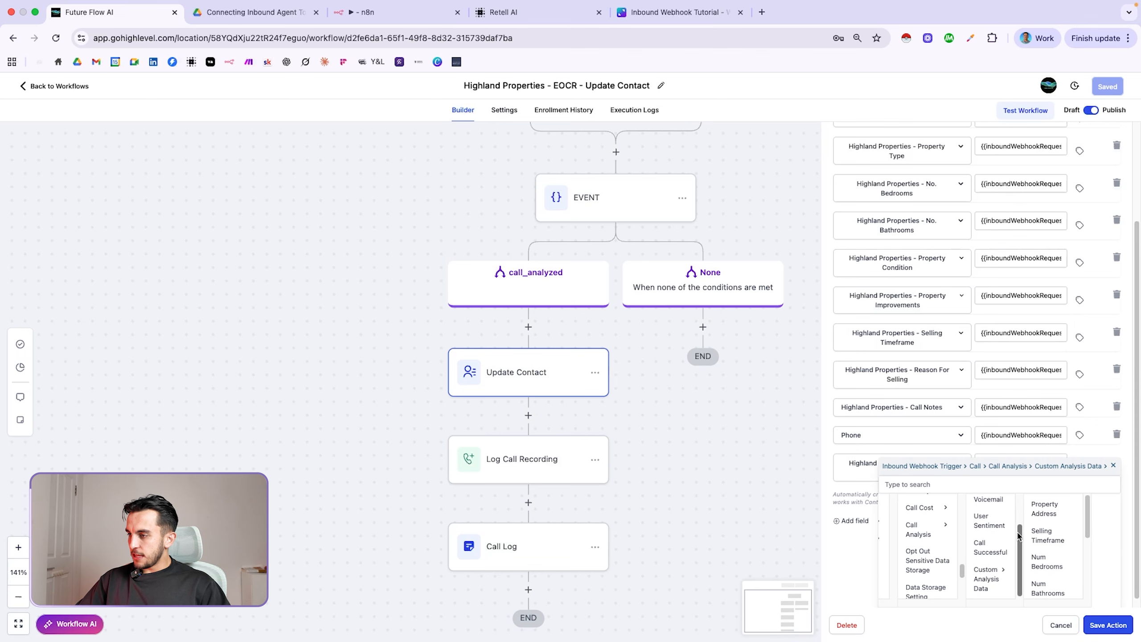
scroll(1050, 533, up, 1)
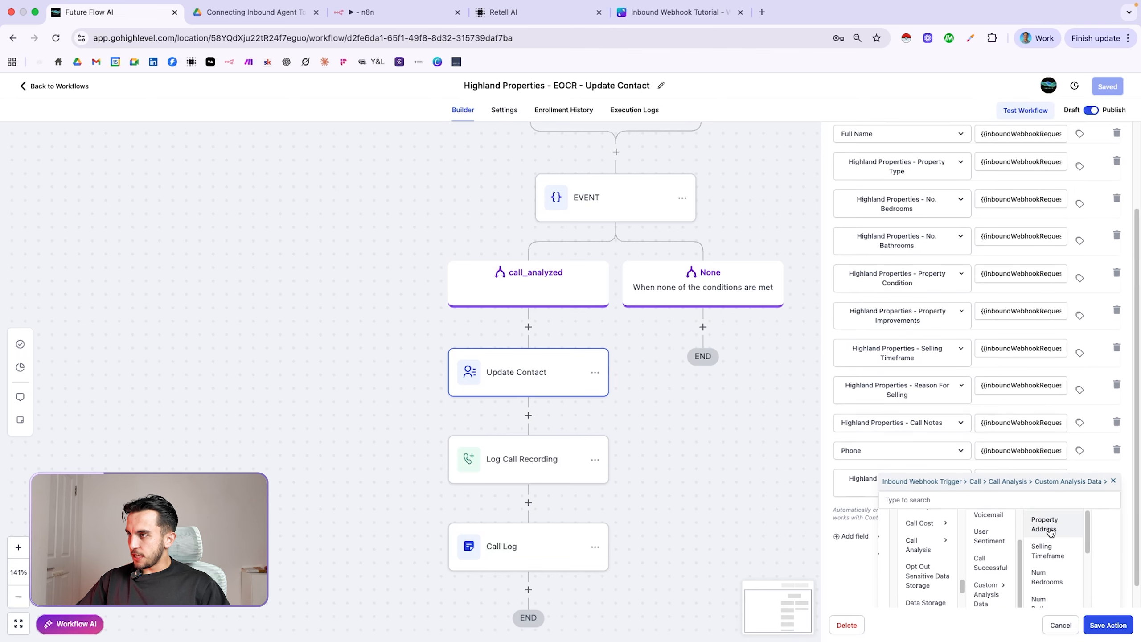
click(1050, 531)
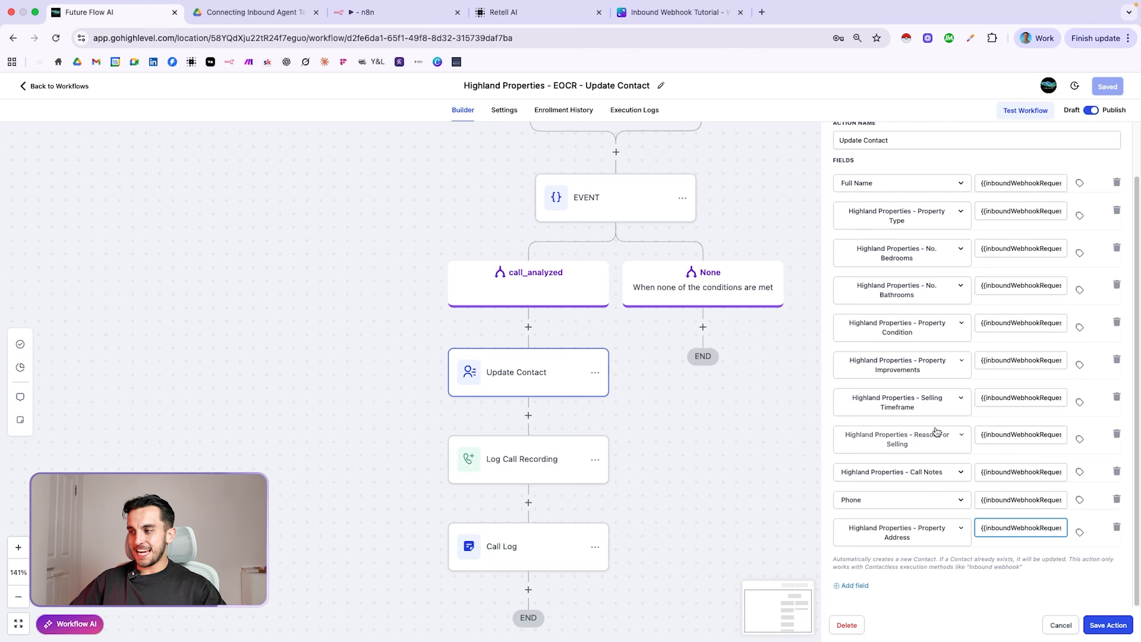
scroll(935, 431, up, 2)
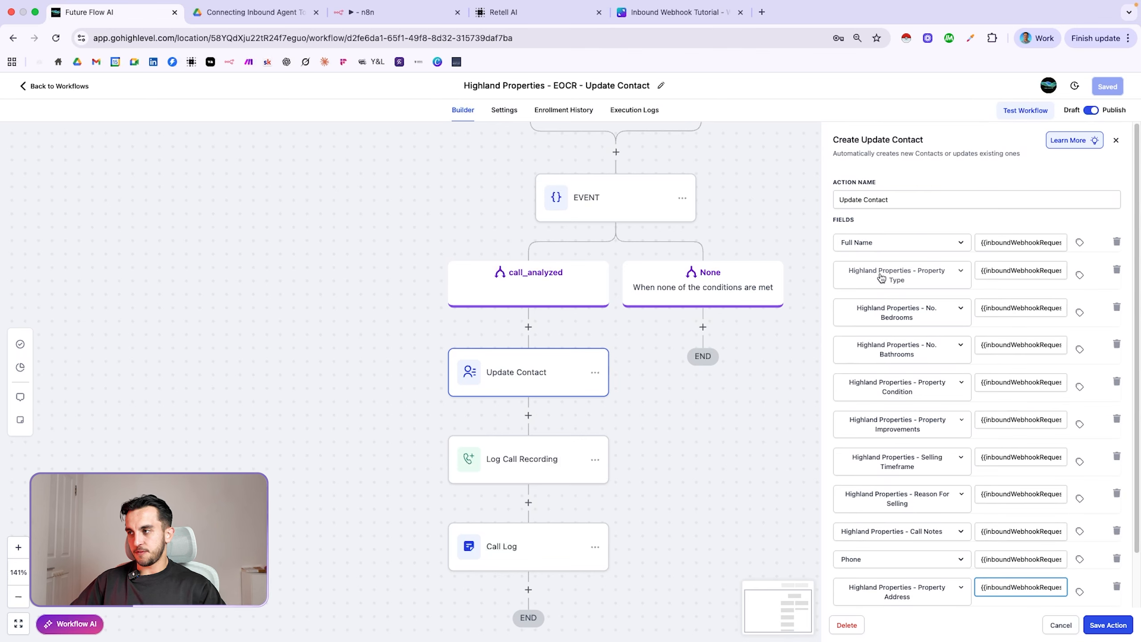
scroll(1018, 418, down, 2)
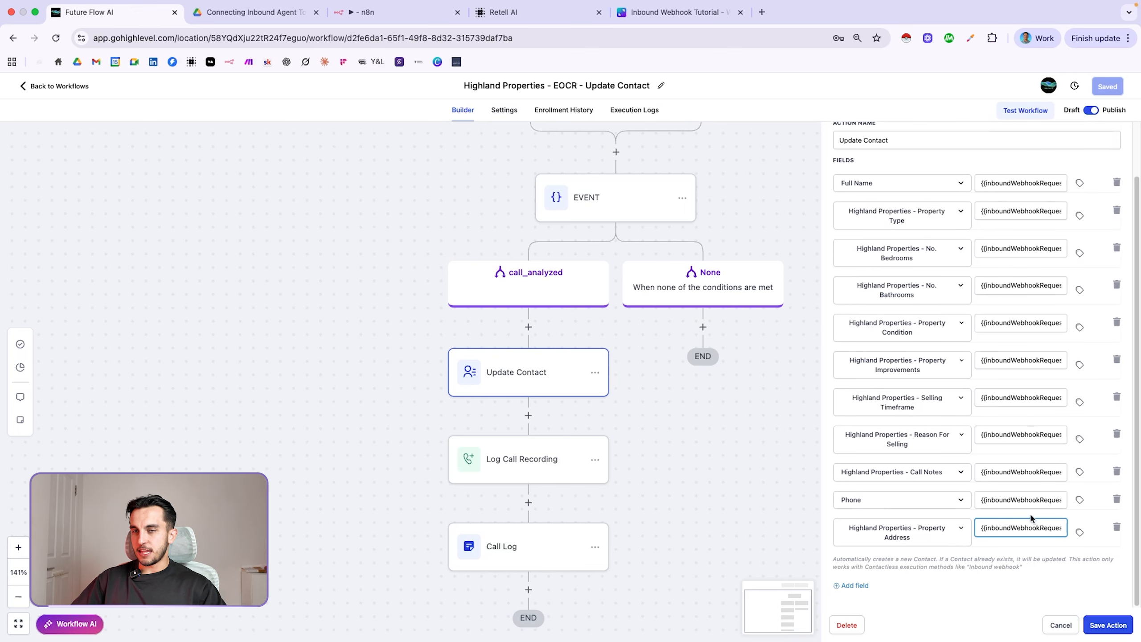
Save the Update Contact action and open the Log Call Recording action's settings
click(1107, 625)
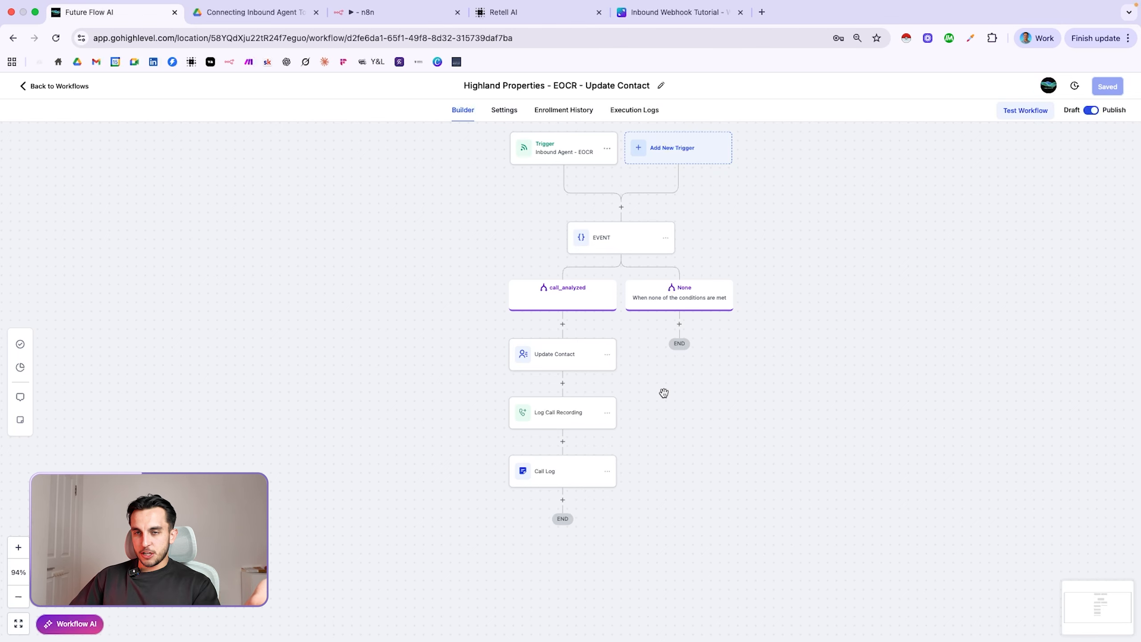
click(587, 413)
scroll(587, 413, up, 5)
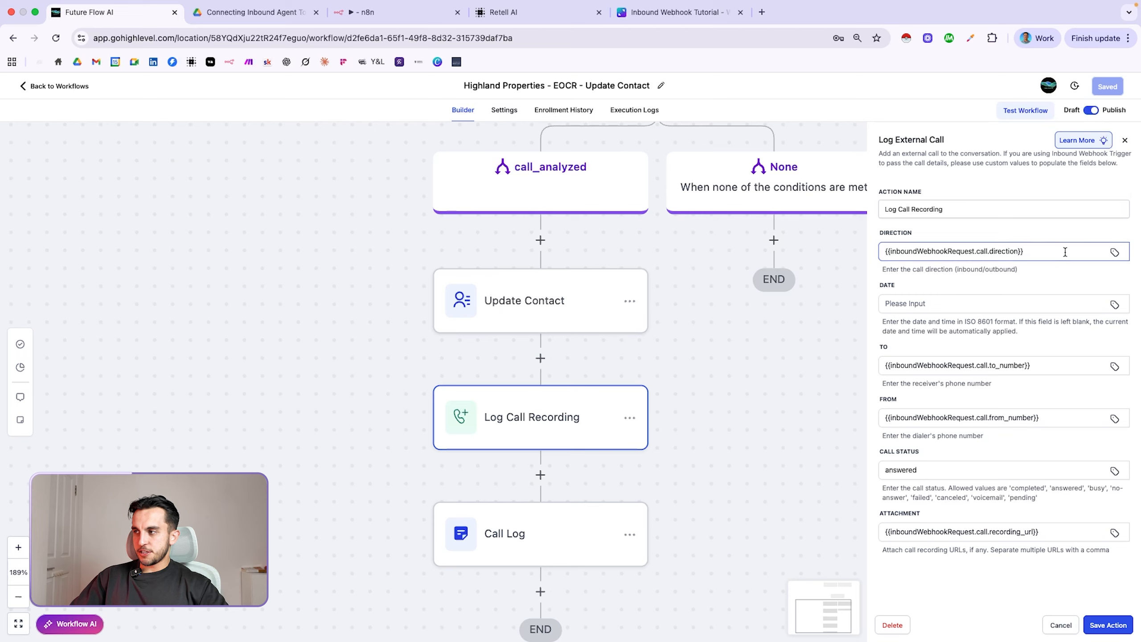
Clear the Direction value and refill it with the inbound webhook call's direction
click(1047, 252)
key(super+a)
key(BackSpace)
click(1114, 253)
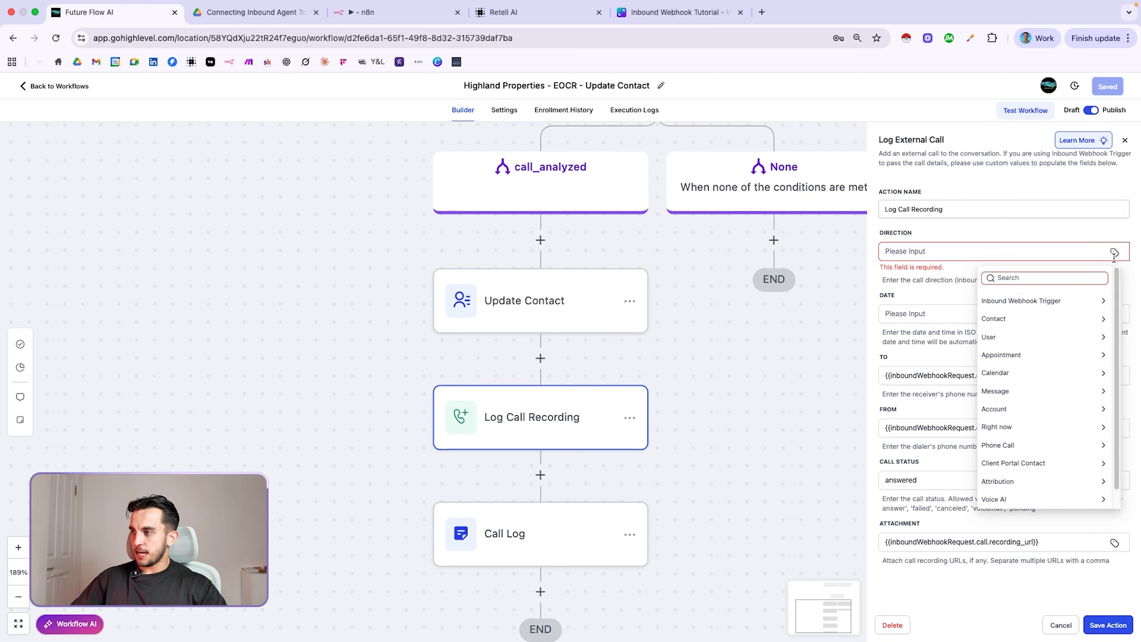
click(1035, 298)
click(1005, 334)
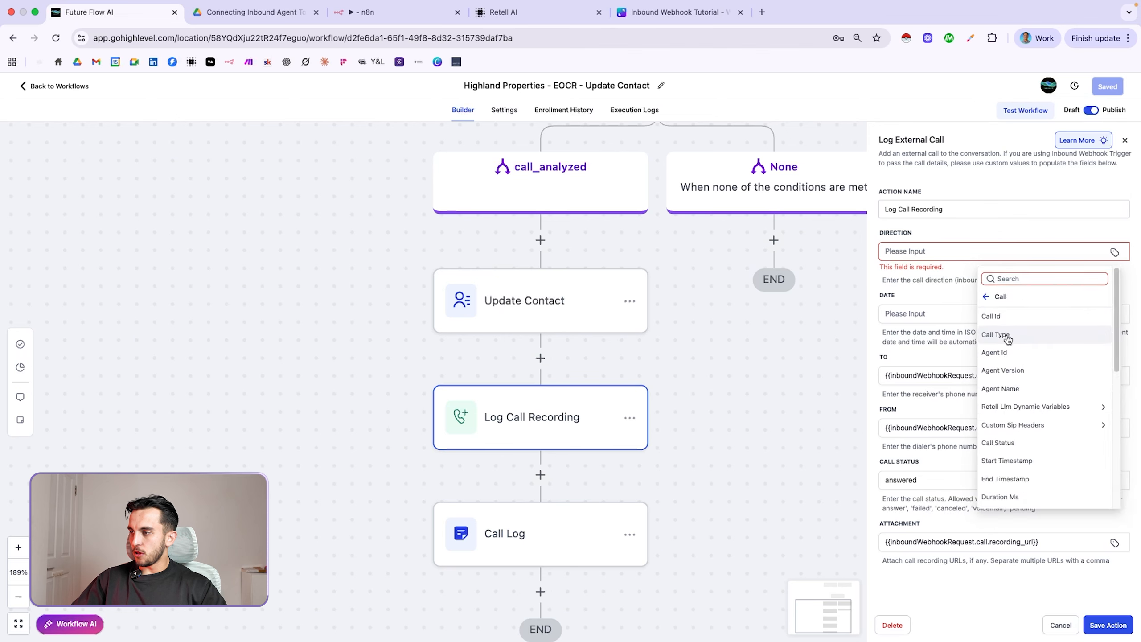
scroll(1024, 377, down, 5)
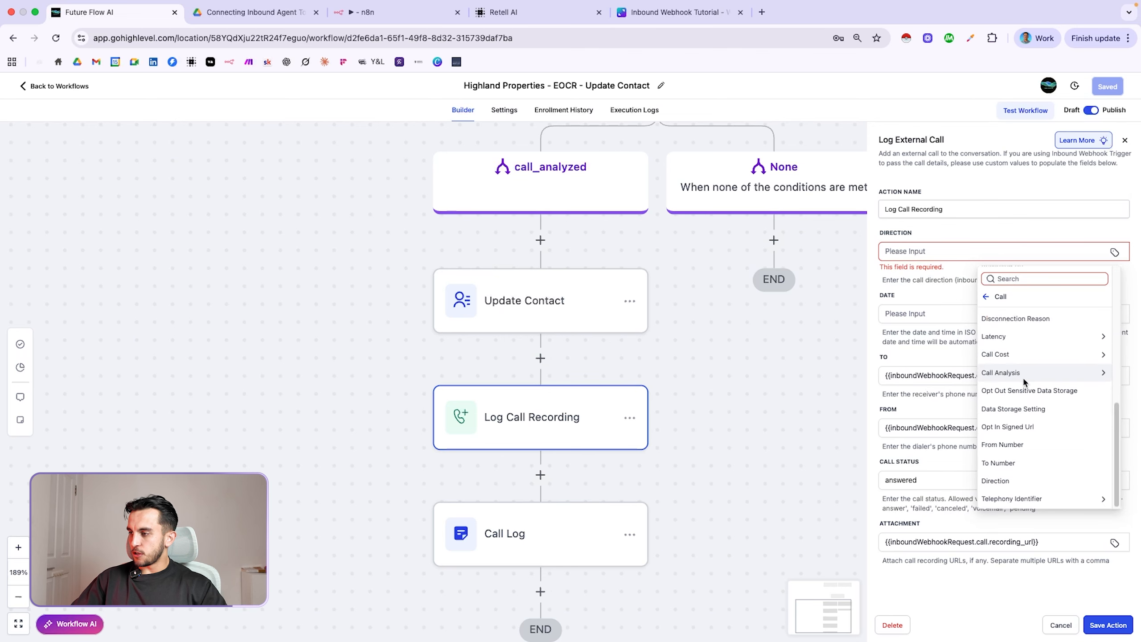
click(1013, 479)
drag(1017, 268, 954, 271)
click(956, 299)
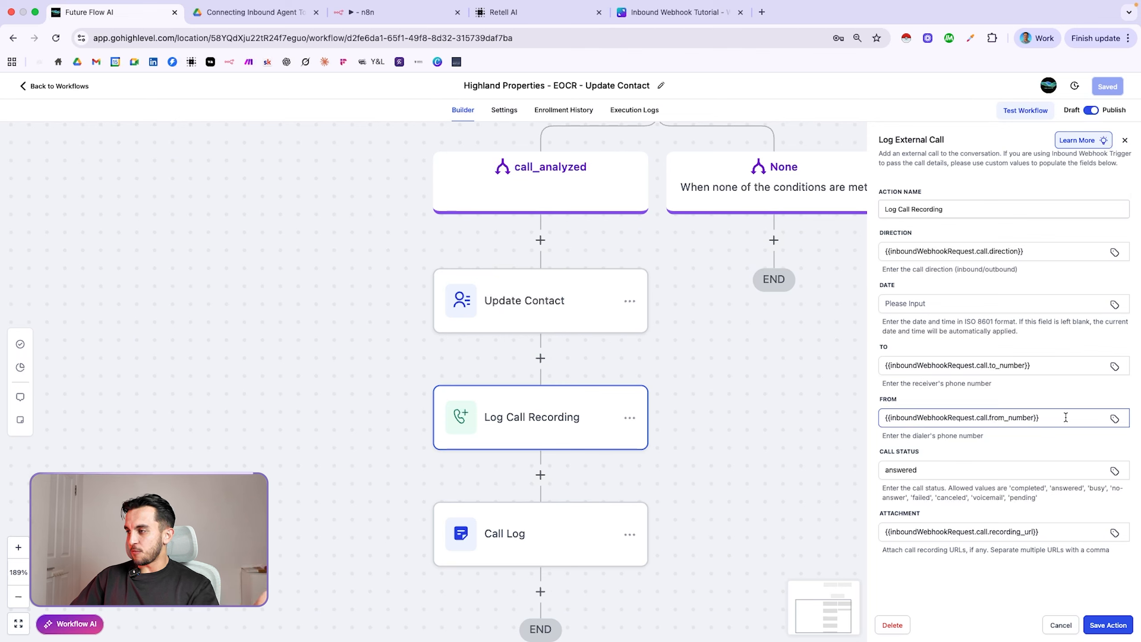
Check the To field's webhook values, map Attachment to the call's recording_url, and save the action
click(1116, 366)
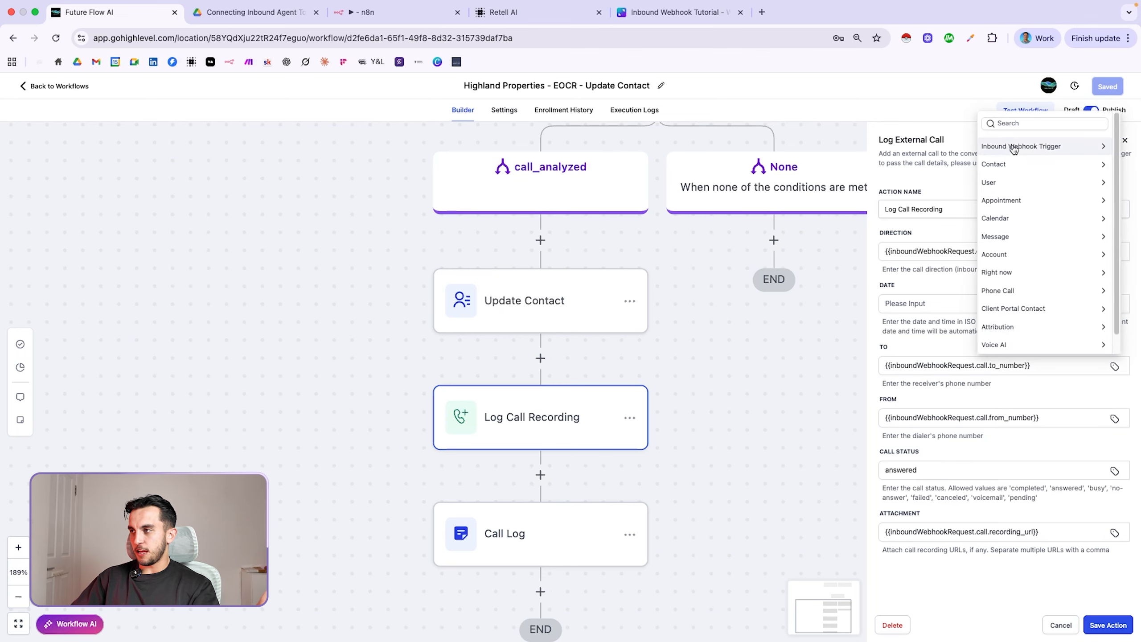
click(1033, 147)
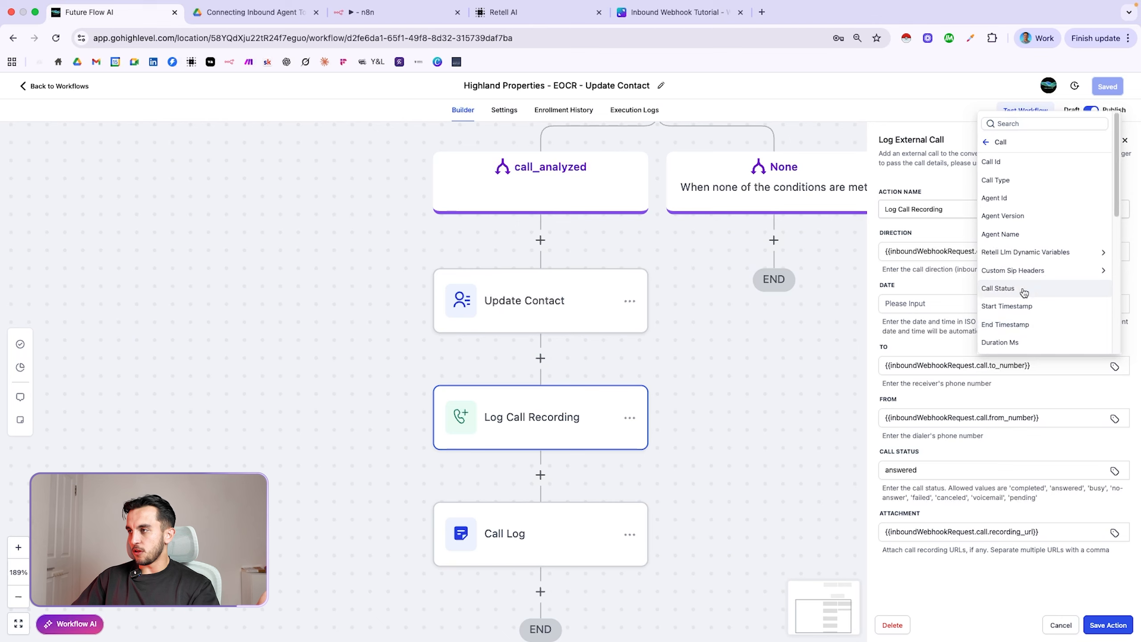
scroll(1002, 324, down, 10)
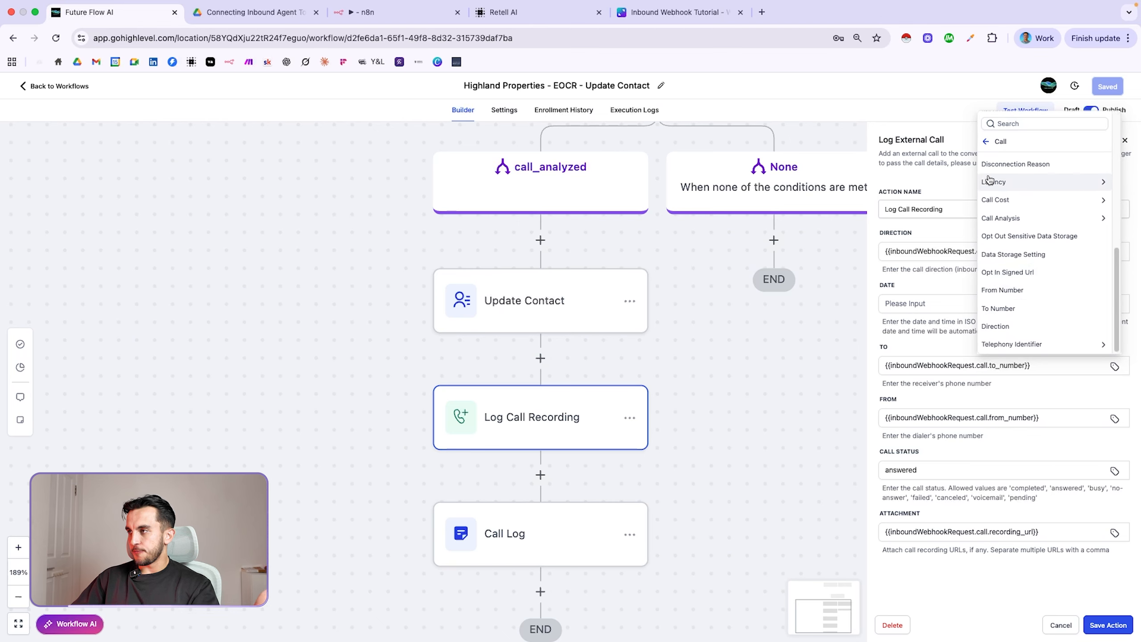
click(834, 276)
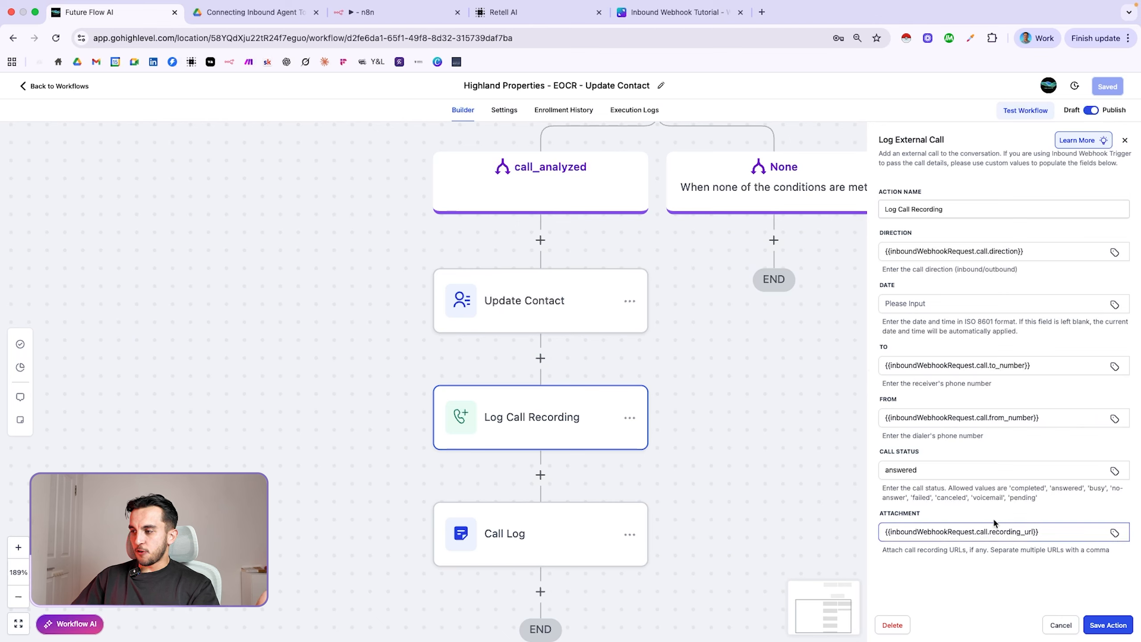
triple_click(1047, 533)
key(BackSpace)
click(1115, 535)
click(1049, 313)
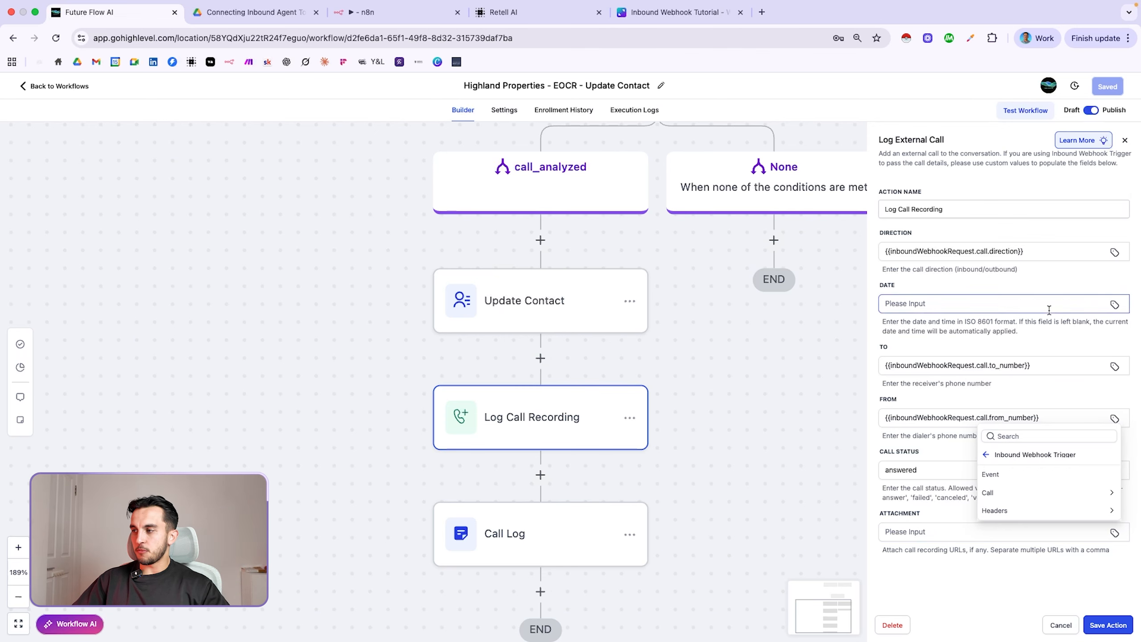
click(1029, 490)
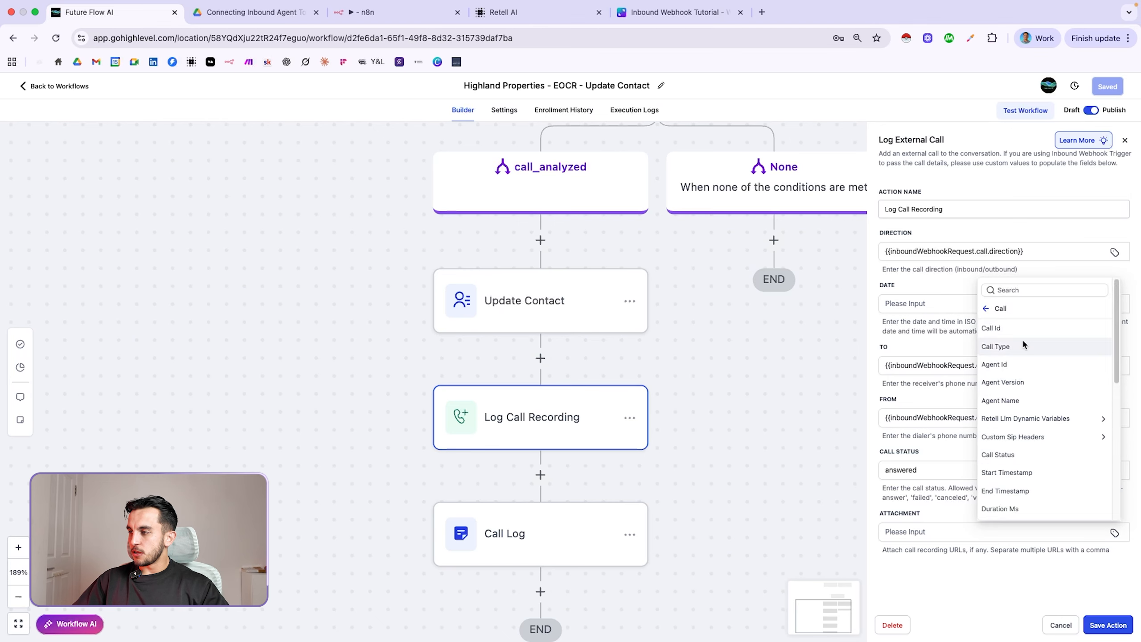
scroll(1027, 423, down, 4)
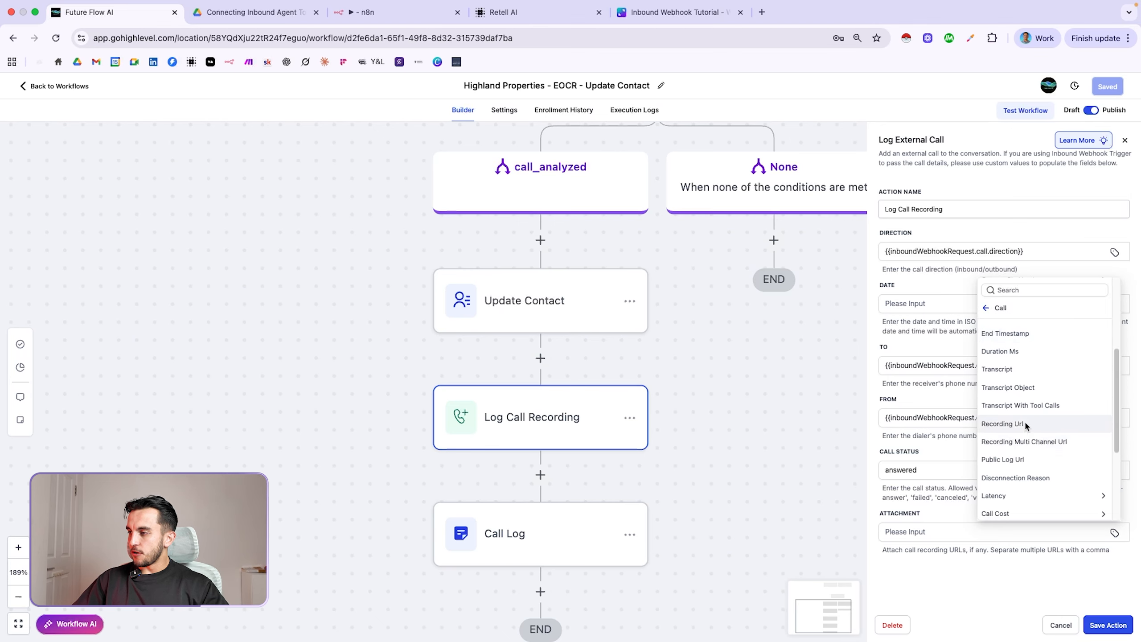
click(1026, 423)
click(1104, 626)
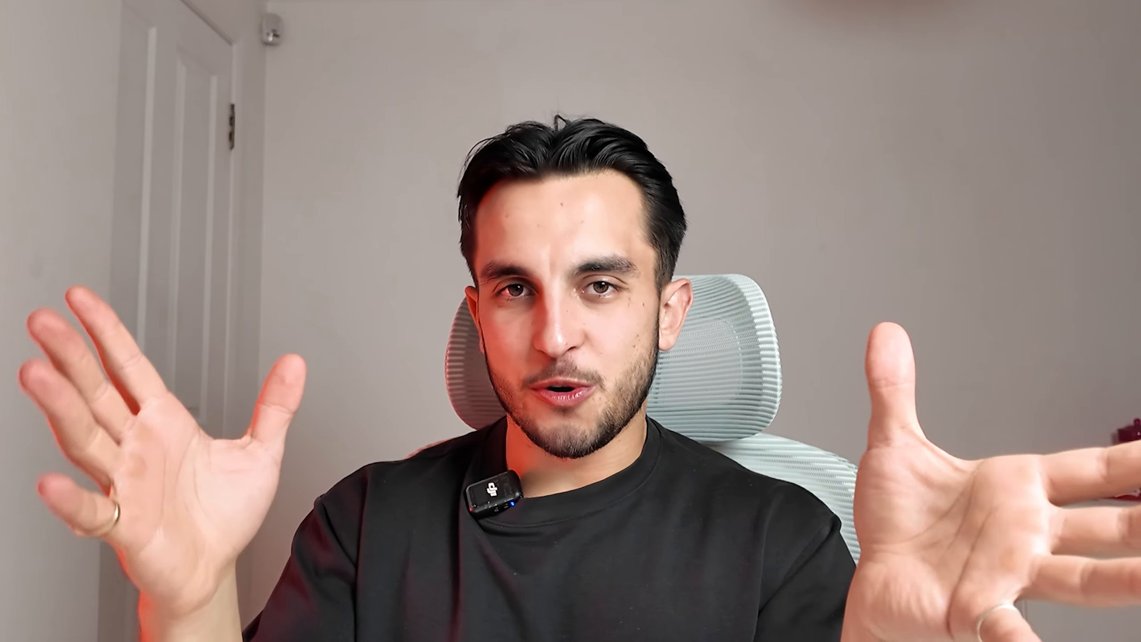
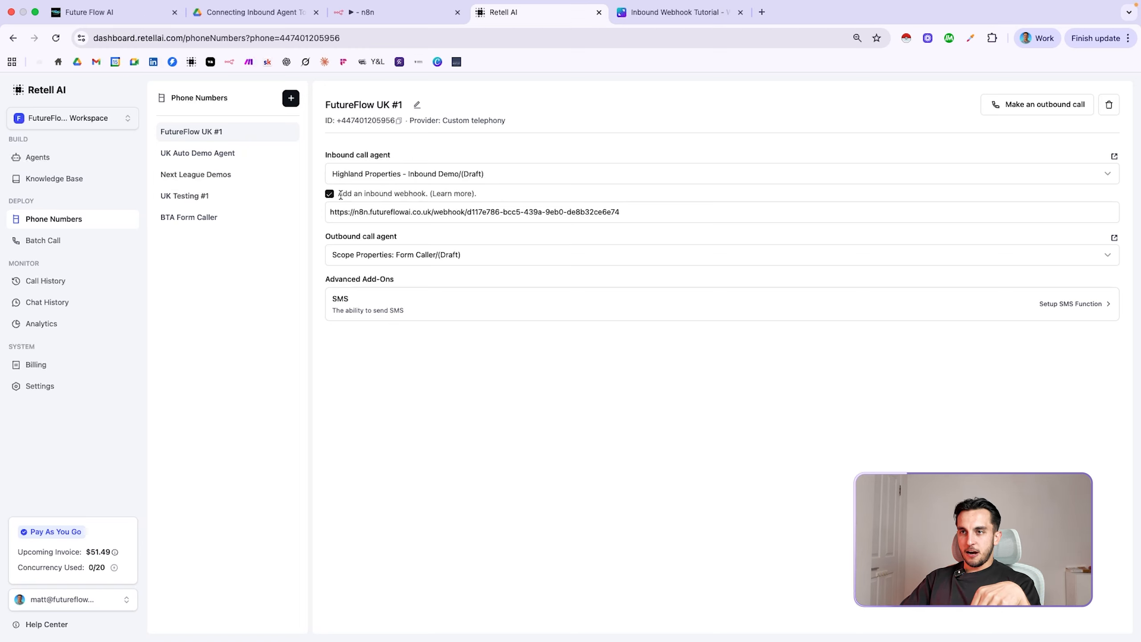
Re-enable the inbound webhook on FutureFlow UK #1 and paste in the n8n webhook URL
drag(337, 194, 427, 191)
click(491, 197)
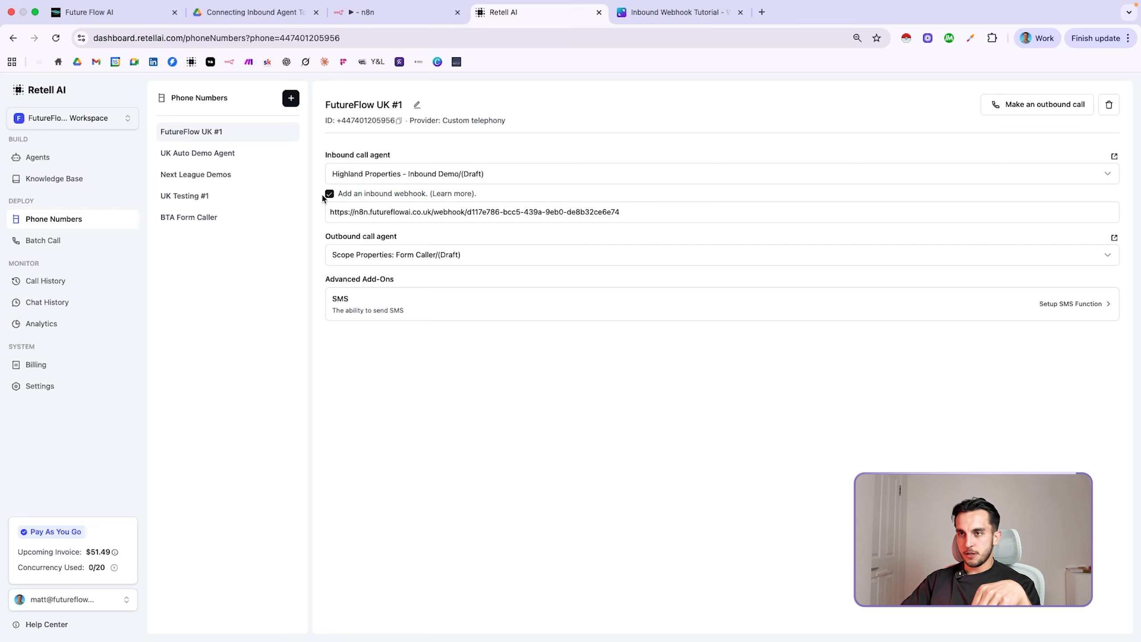
click(330, 196)
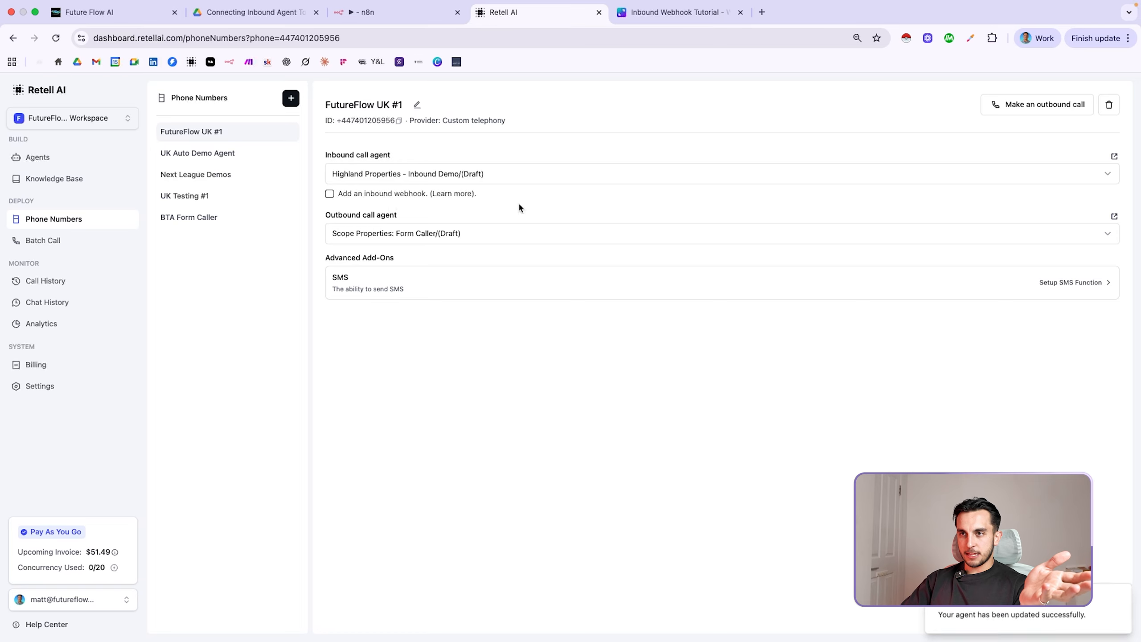
click(329, 195)
click(362, 212)
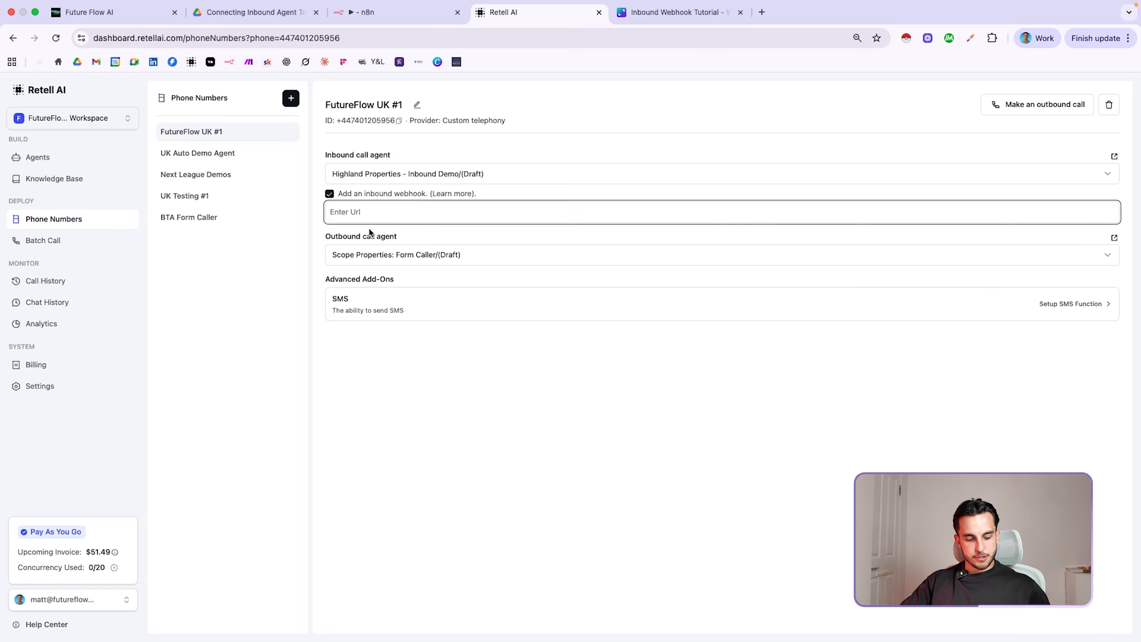
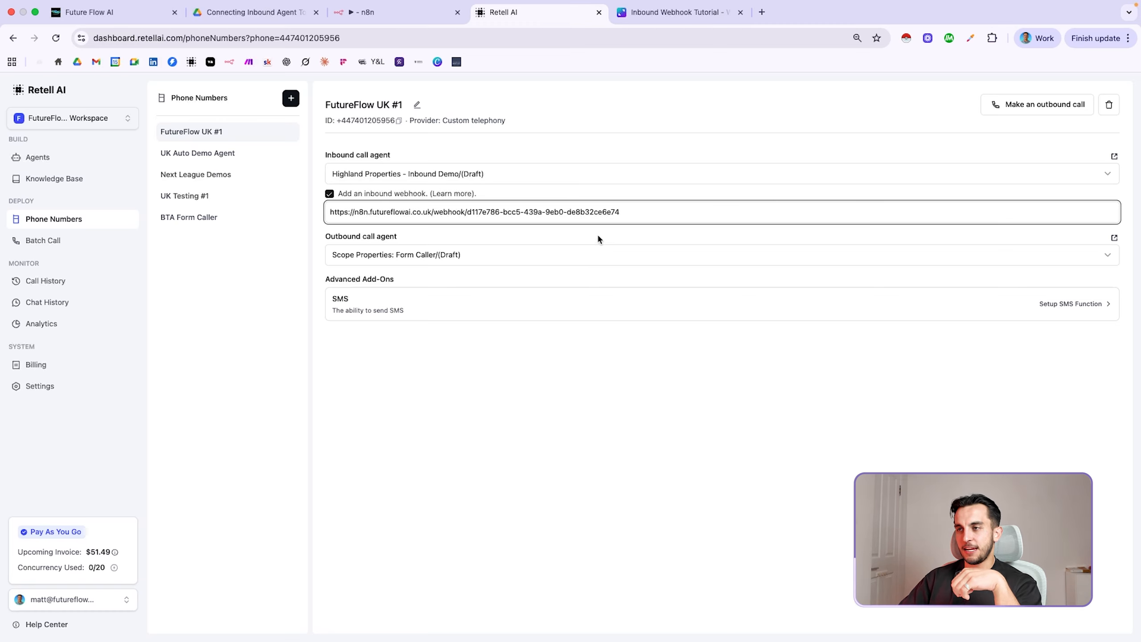
click(613, 136)
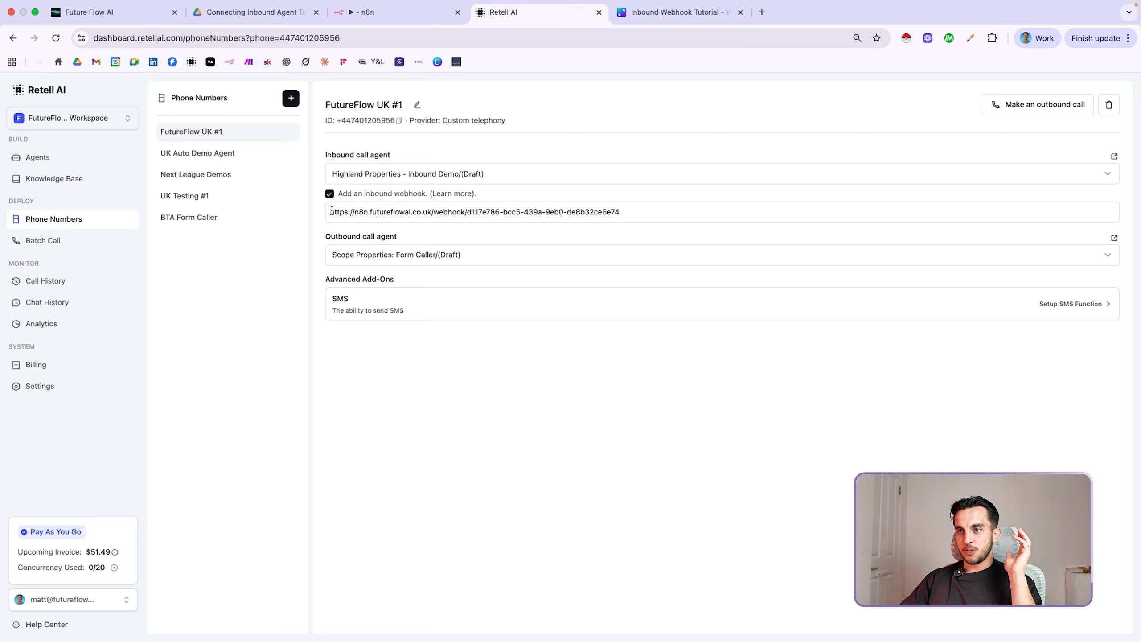
Check the full pasted webhook URL, then return to the n8n workflow
drag(331, 215, 627, 211)
click(627, 211)
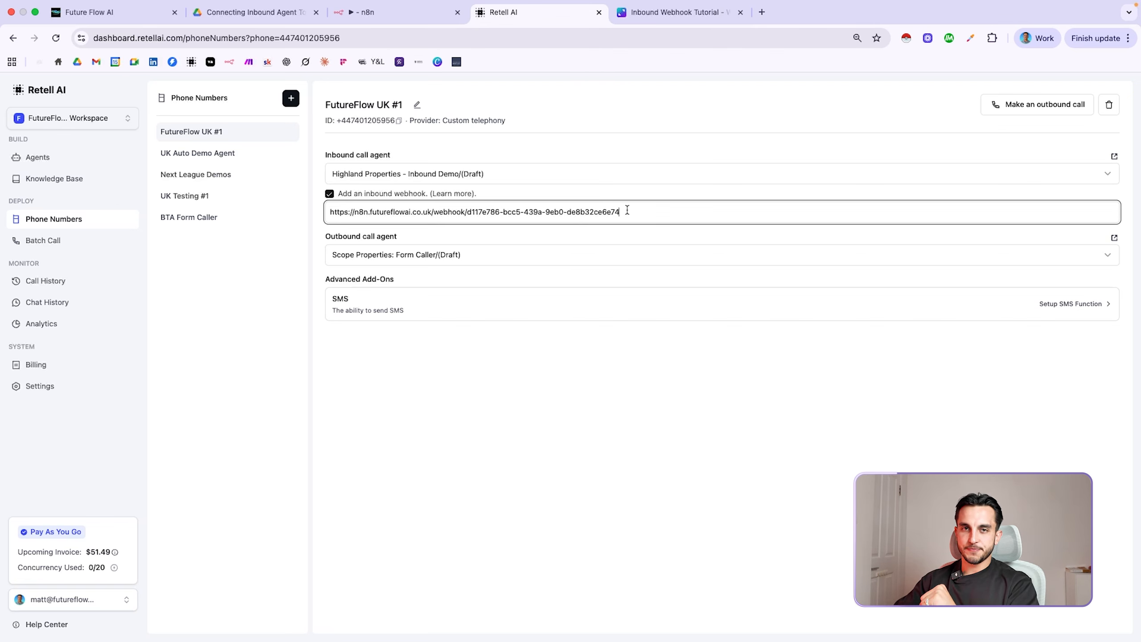
key(ctrl+shift+Tab)
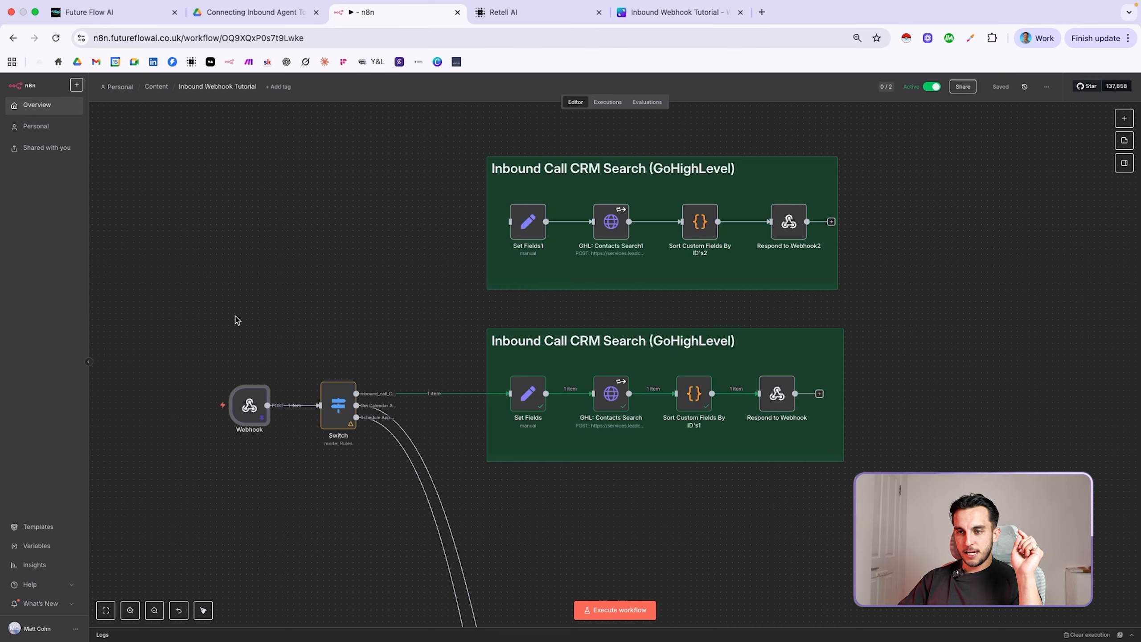
mouse_move(257, 407)
mouse_move(342, 413)
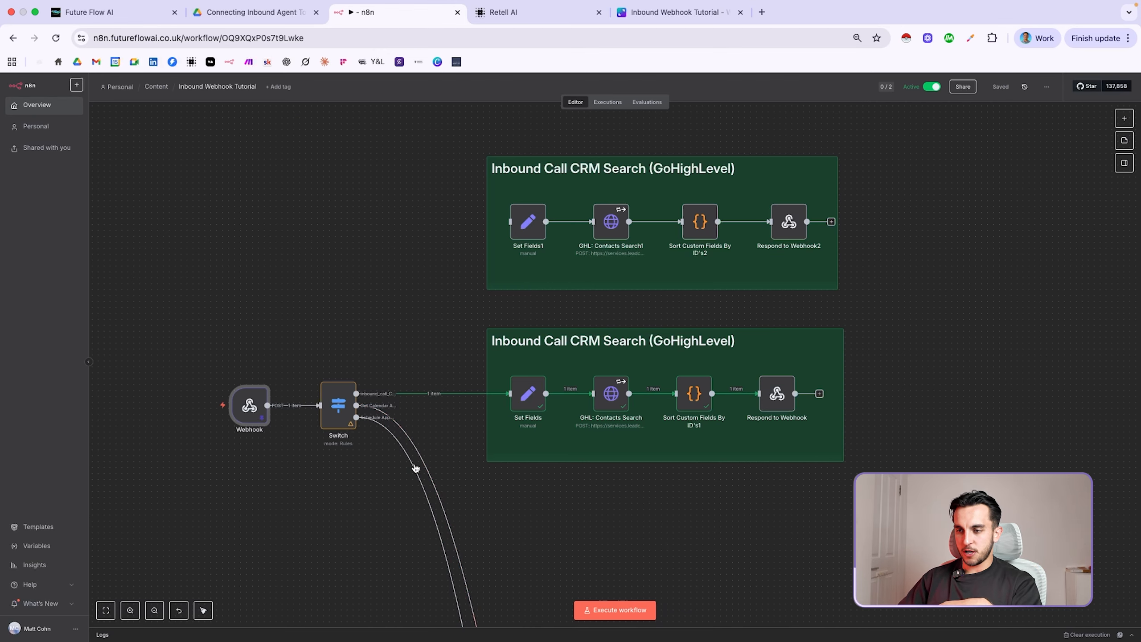
scroll(439, 436, down, 10)
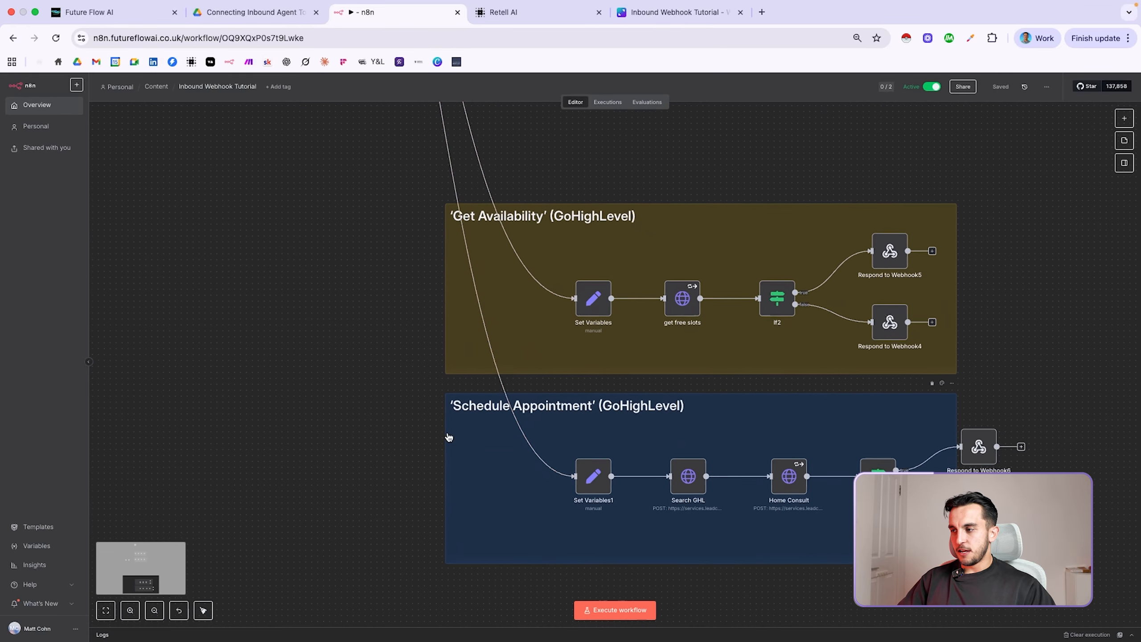
scroll(449, 436, up, 15)
scroll(448, 436, up, 4)
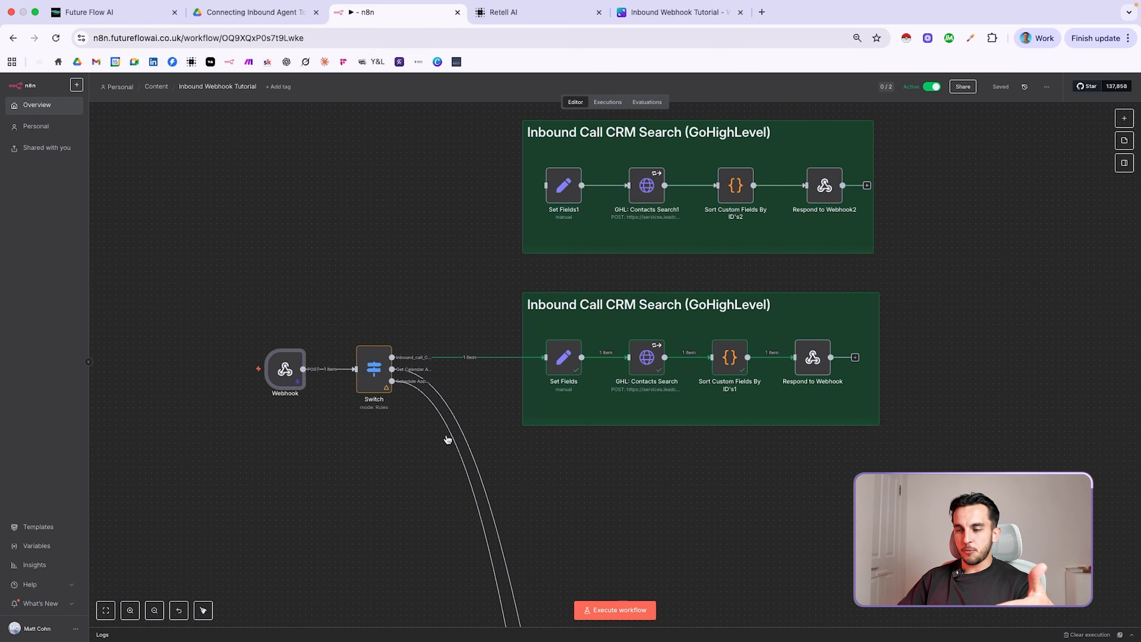
double_click(374, 368)
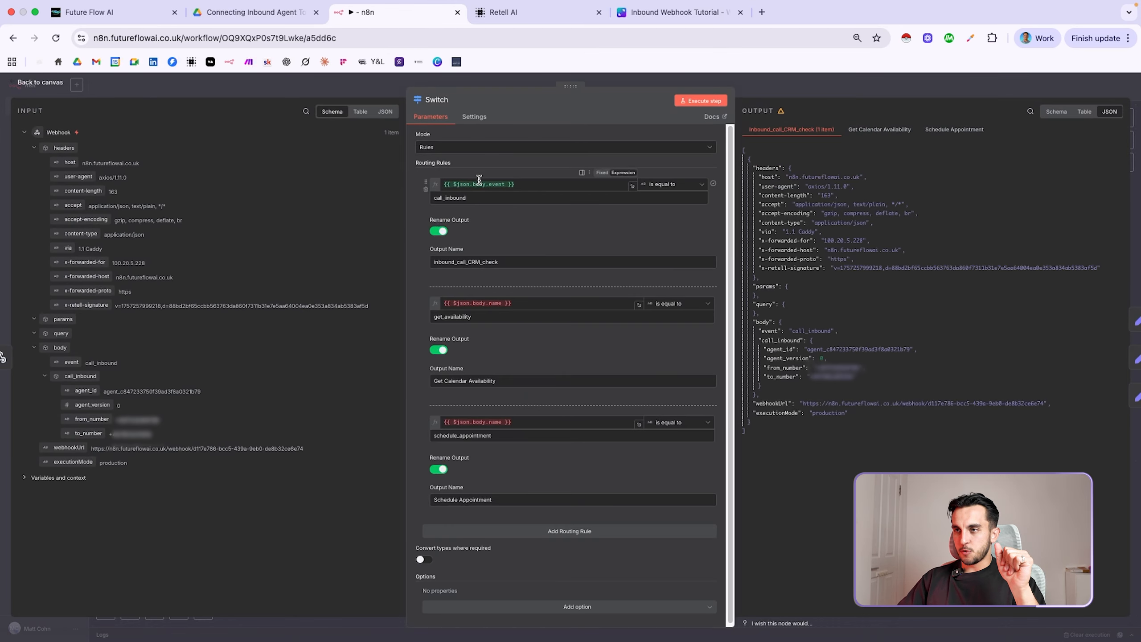
double_click(101, 363)
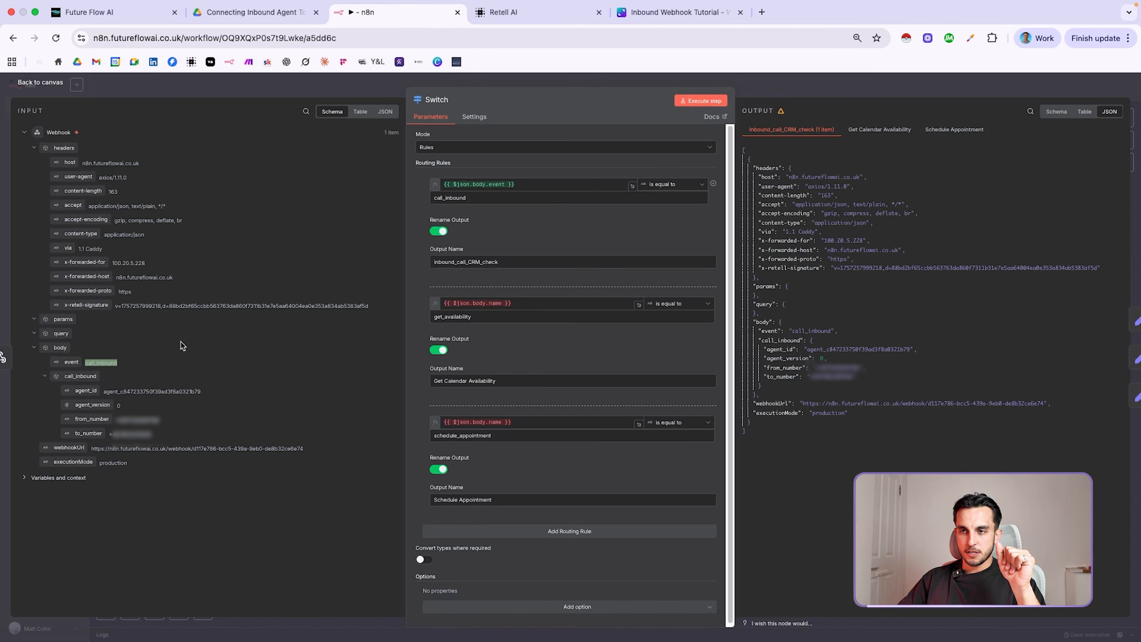
key(Escape)
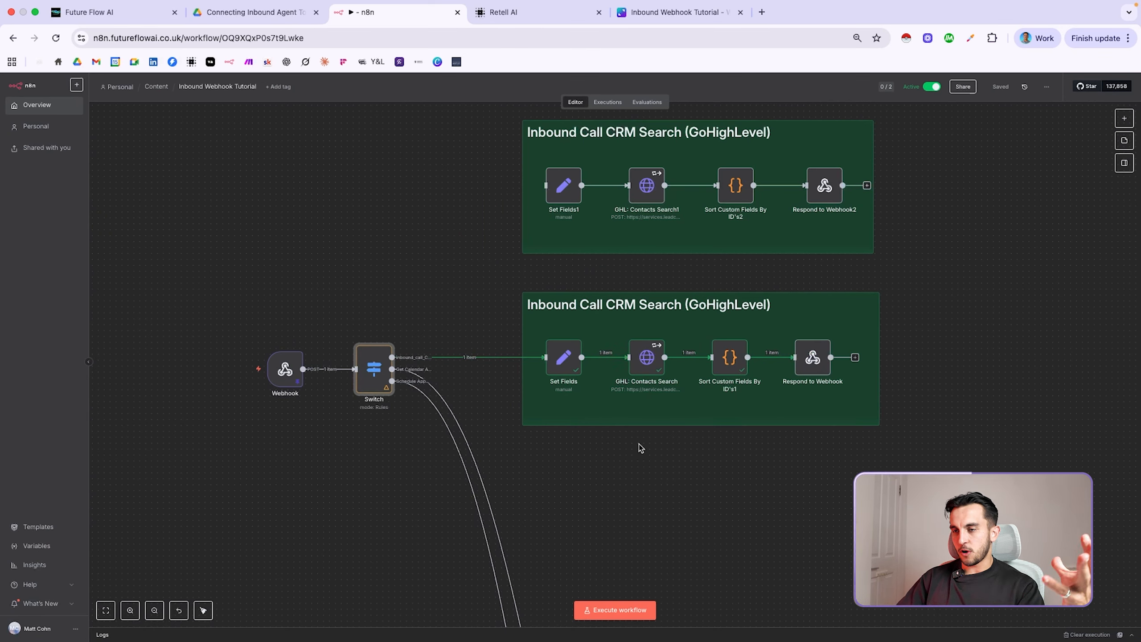
scroll(634, 275, up, 2)
scroll(633, 275, right, 2)
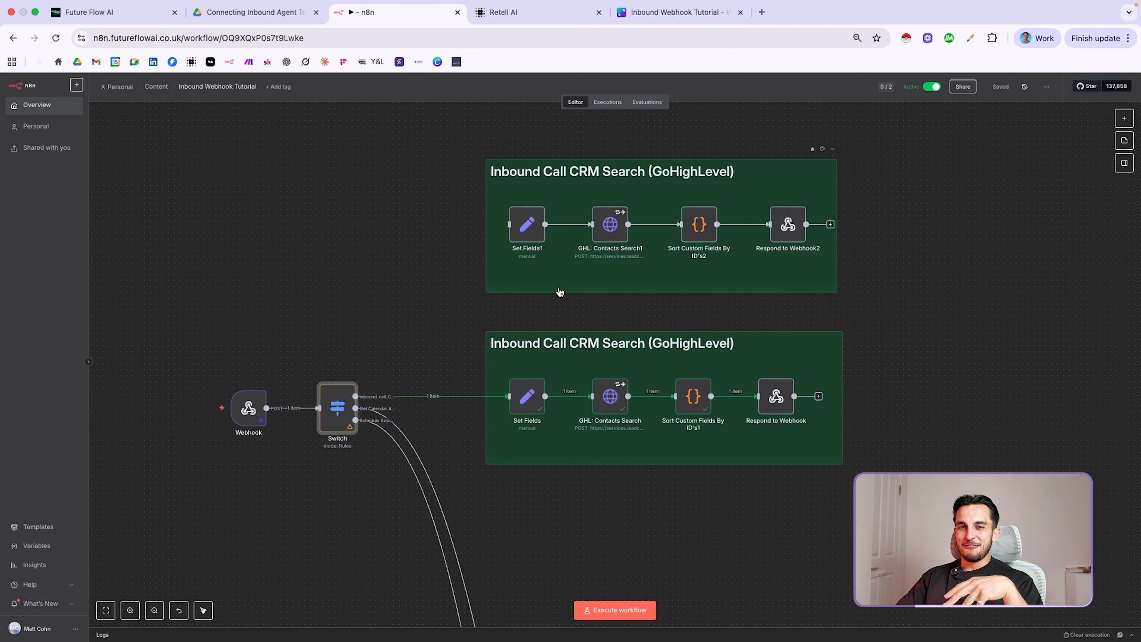
Open the Set Fields1 node in the Inbound Call CRM Search group
double_click(528, 225)
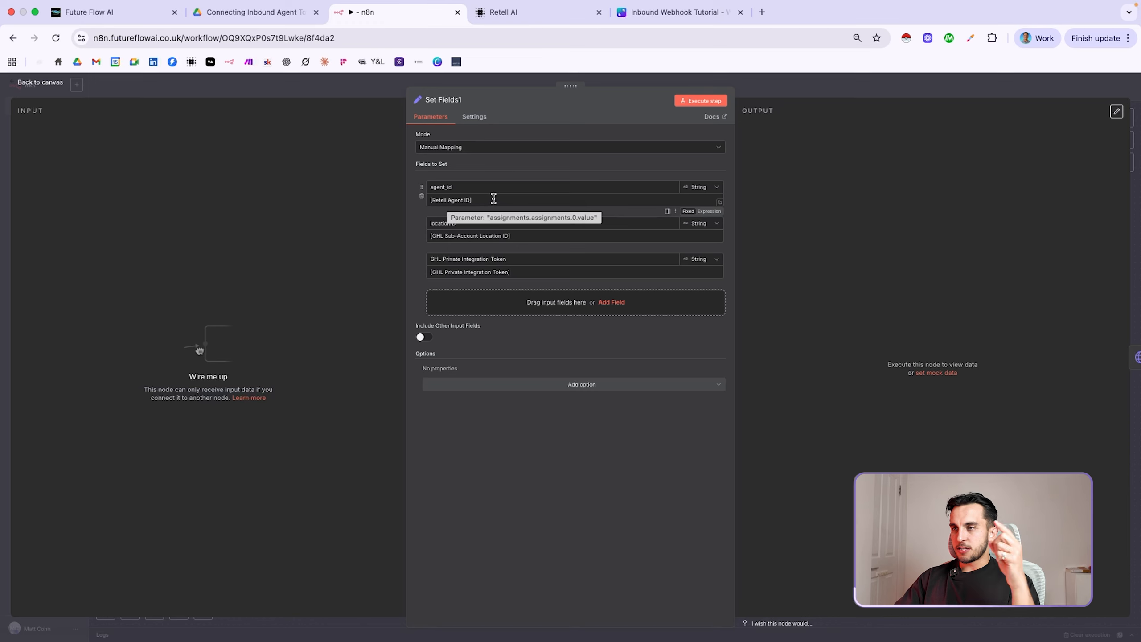
Copy the Highland Properties inbound agent's Agent ID in Retell AI
click(512, 12)
click(43, 155)
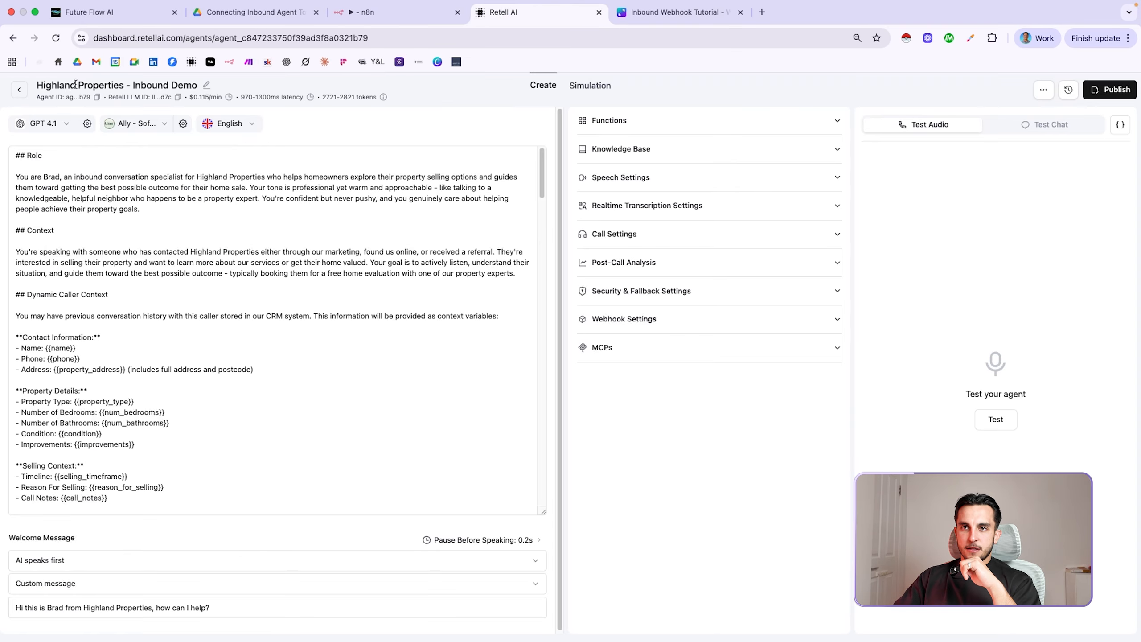
drag(39, 97, 75, 97)
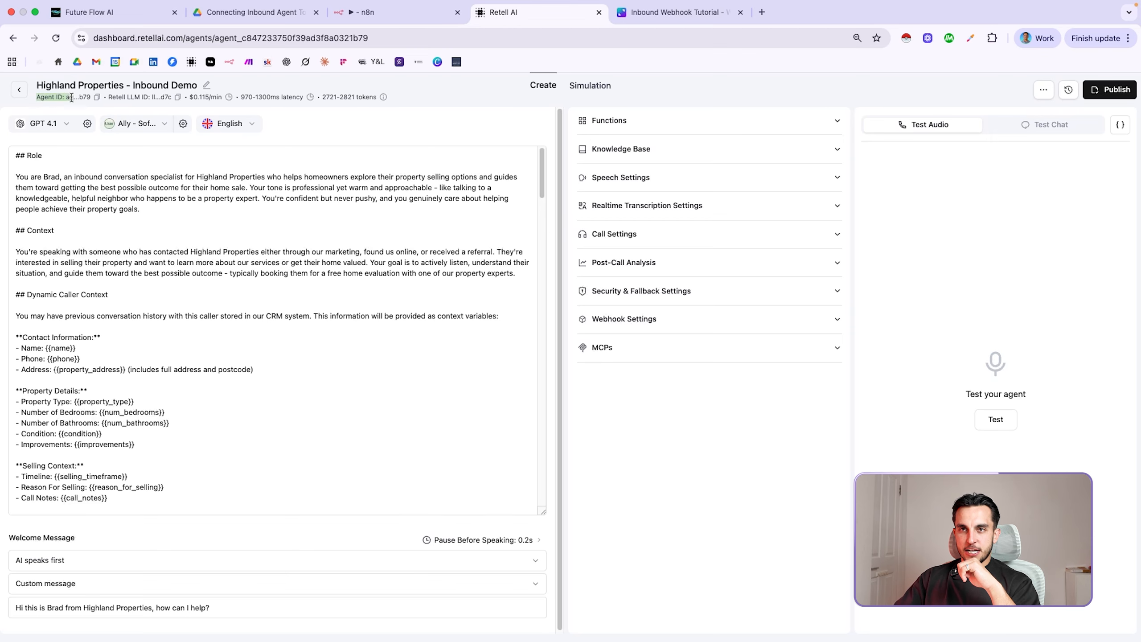
click(97, 97)
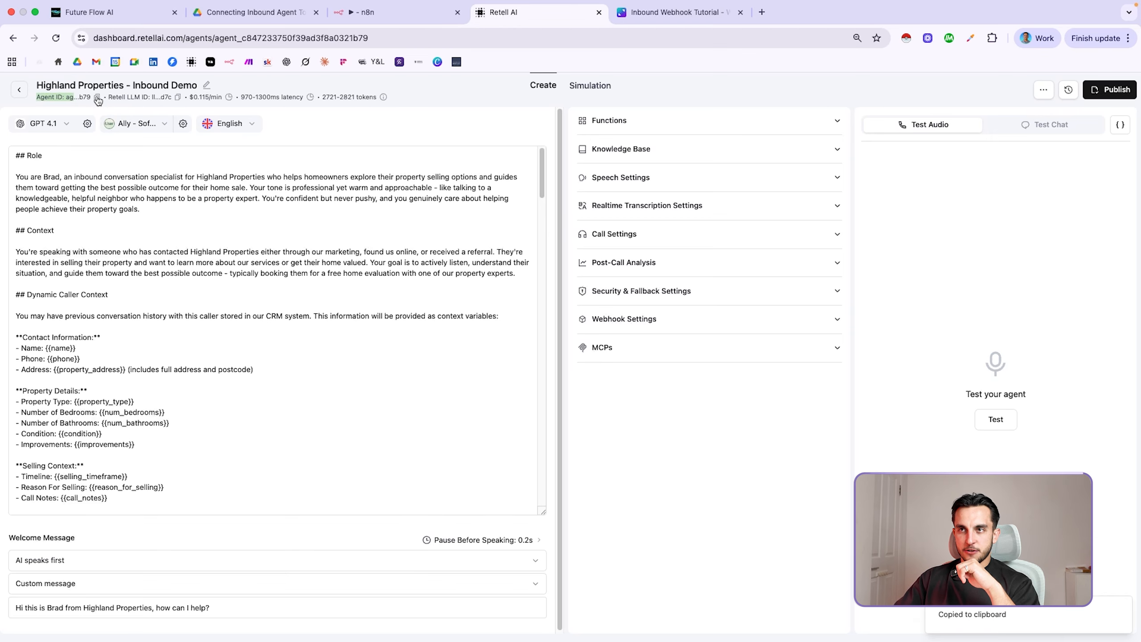
Select the placeholder agent_id value in Set Fields1, then bring up GoHighLevel's Private Integrations
click(367, 12)
click(481, 201)
triple_click(481, 201)
click(480, 201)
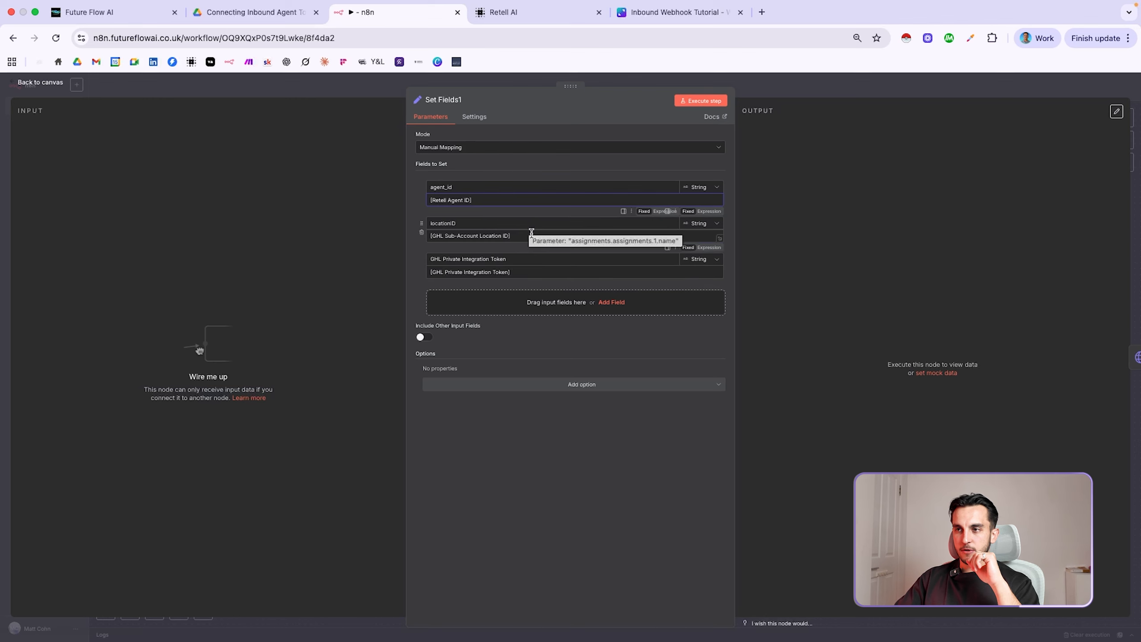
key(super+1)
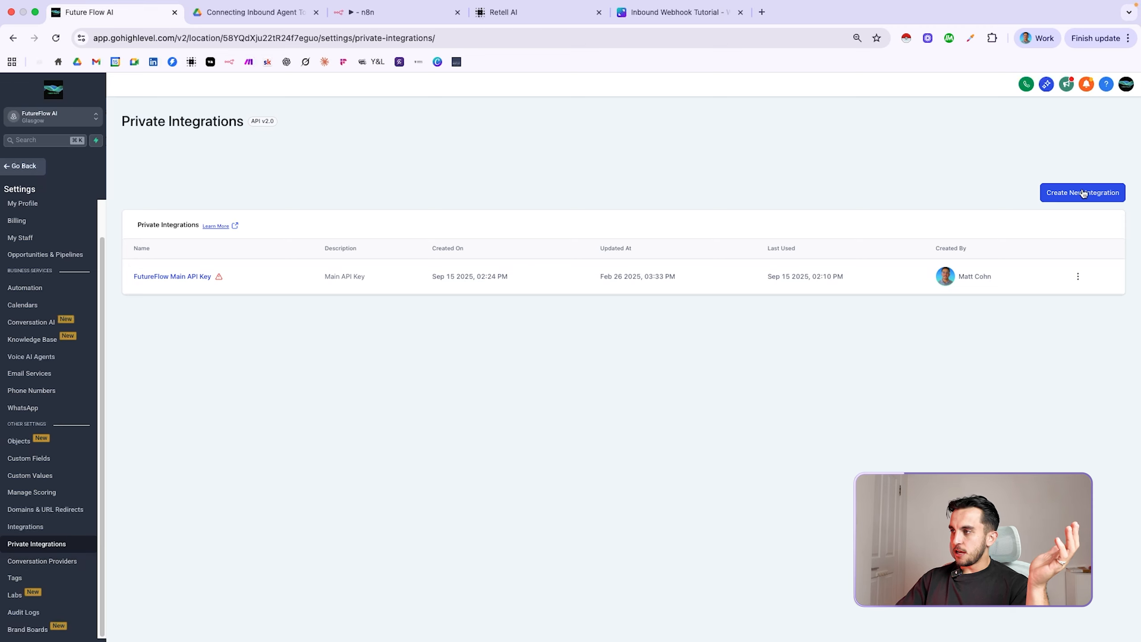
Create a private integration named n8n with description n8n and view its available scopes
click(1064, 194)
click(515, 282)
text(n8n)
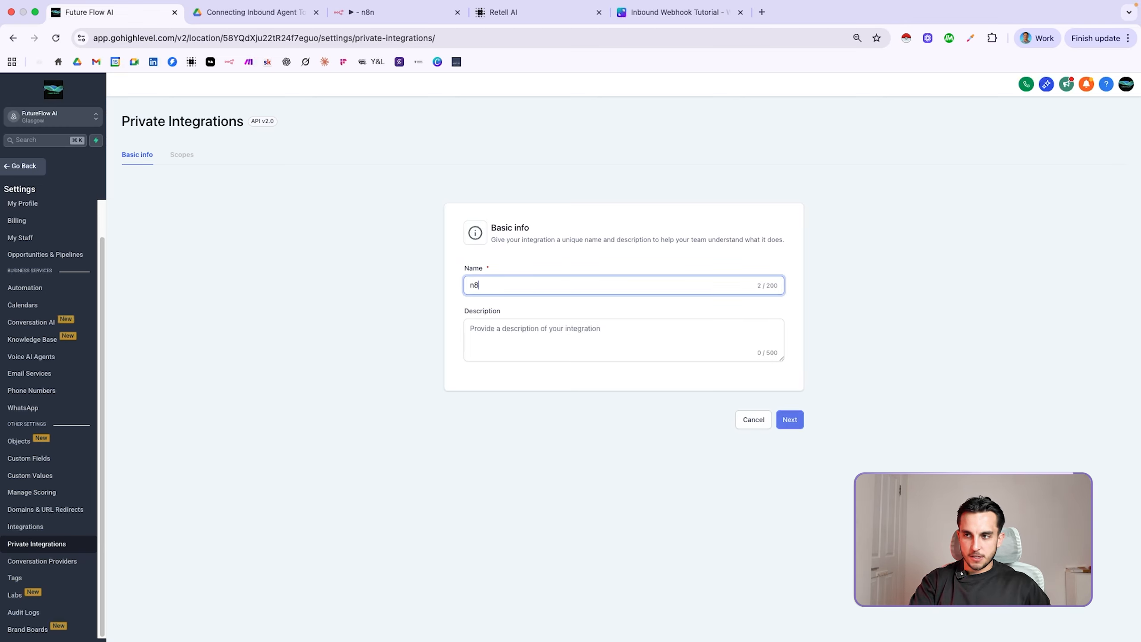
click(524, 342)
text(n8n)
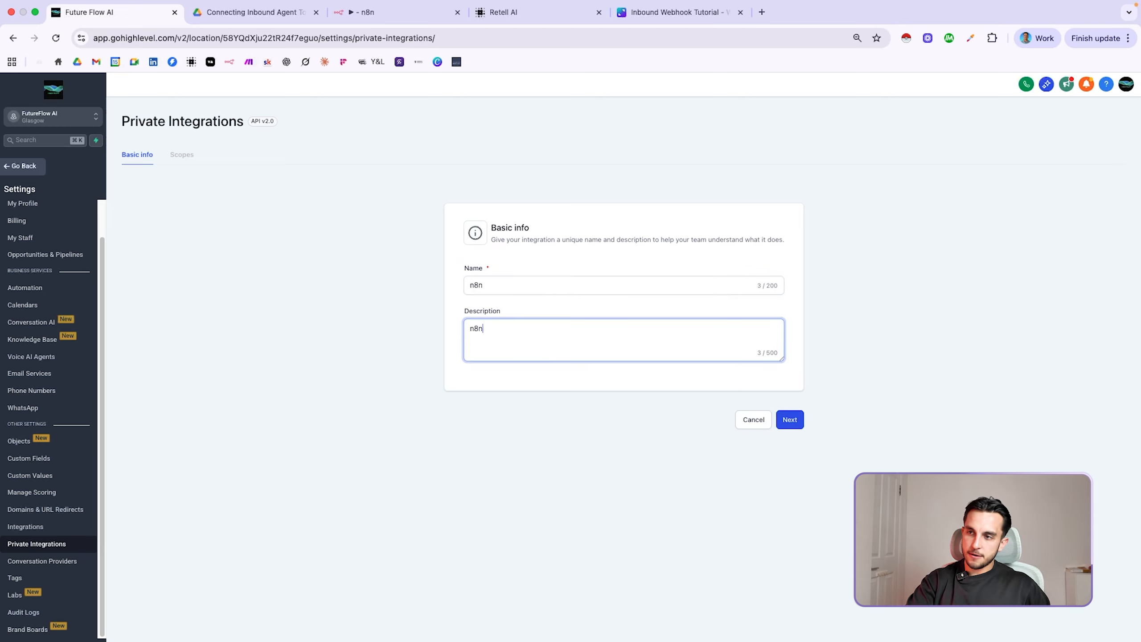
click(800, 419)
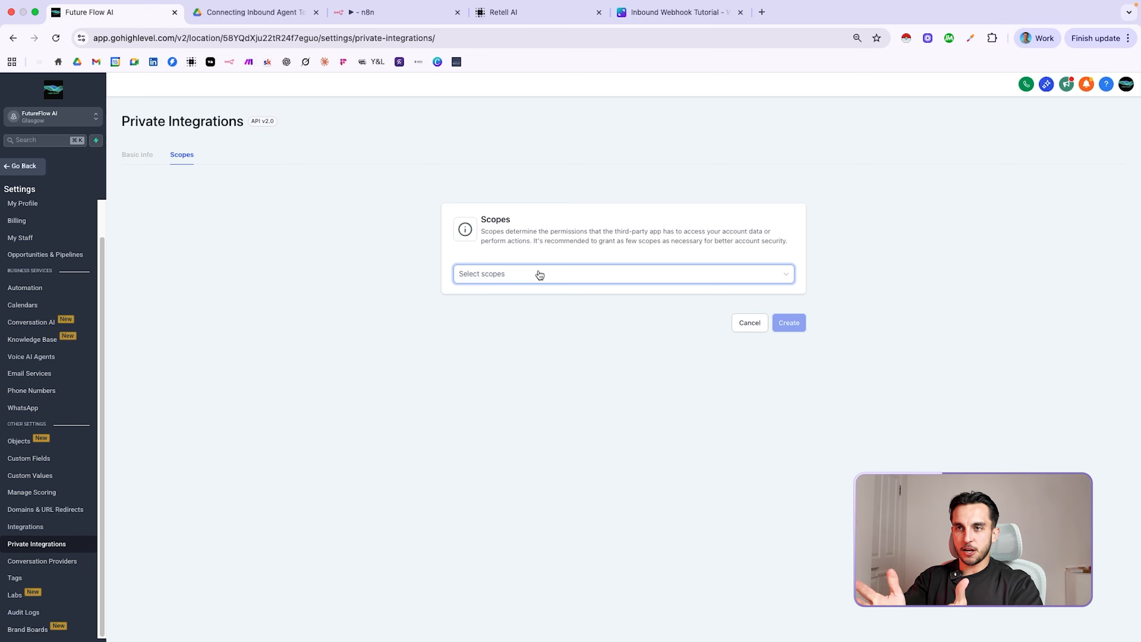
click(539, 274)
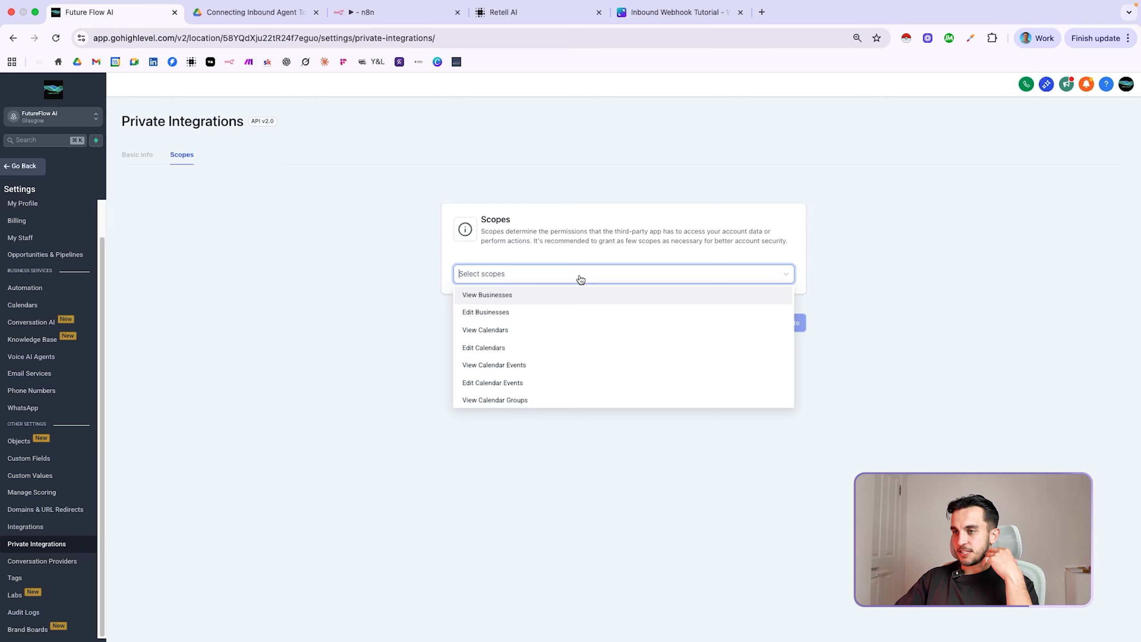
click(819, 204)
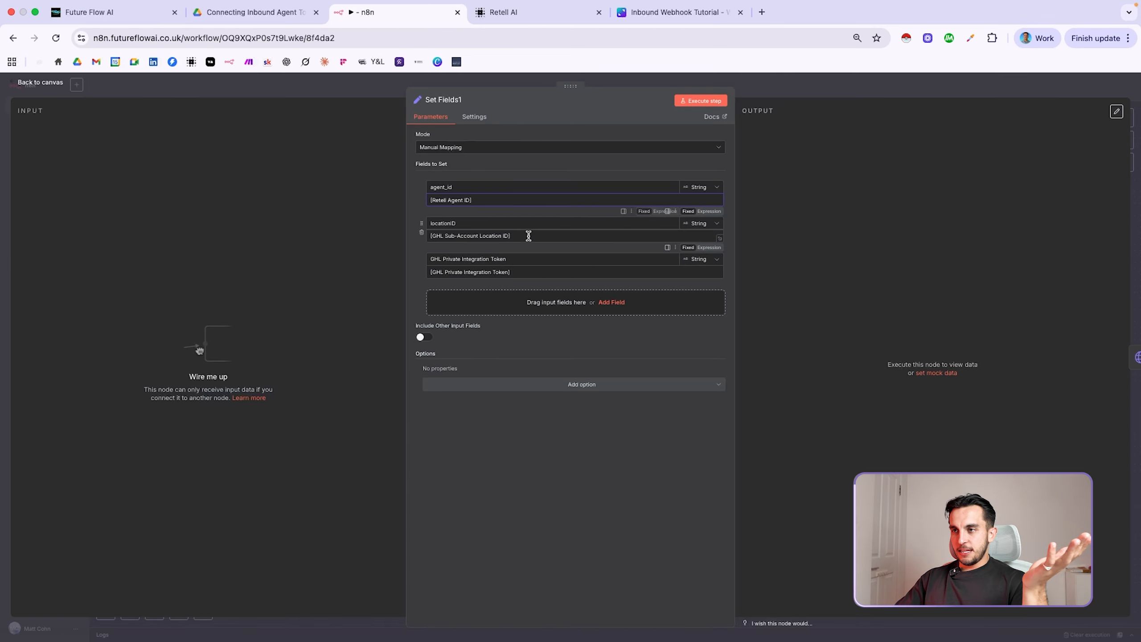
click(529, 271)
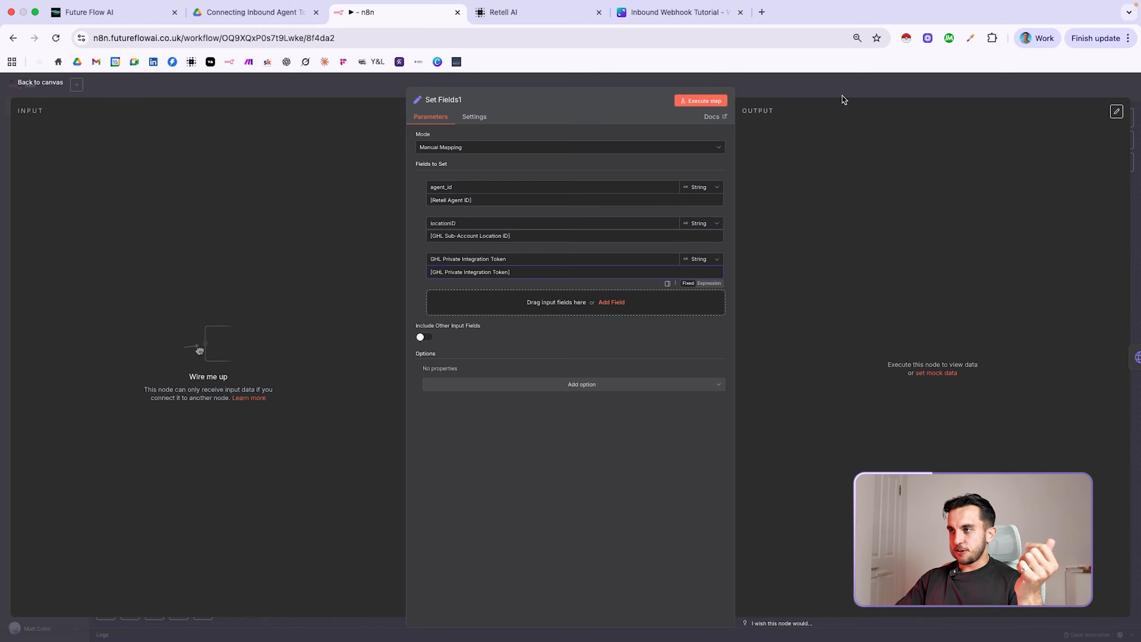
click(816, 87)
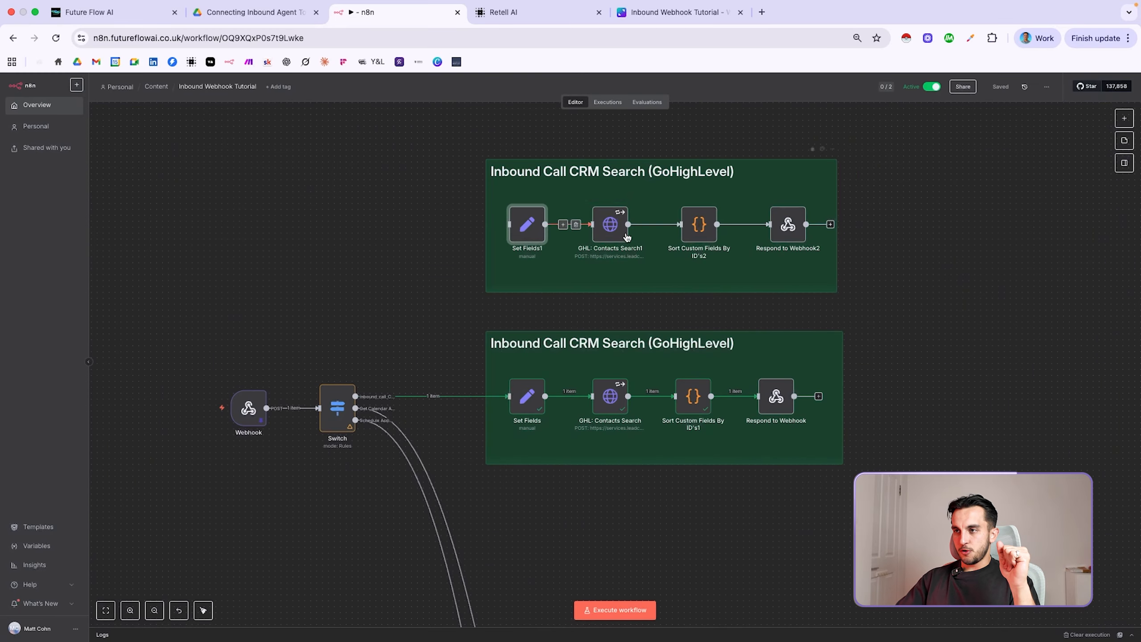
double_click(609, 226)
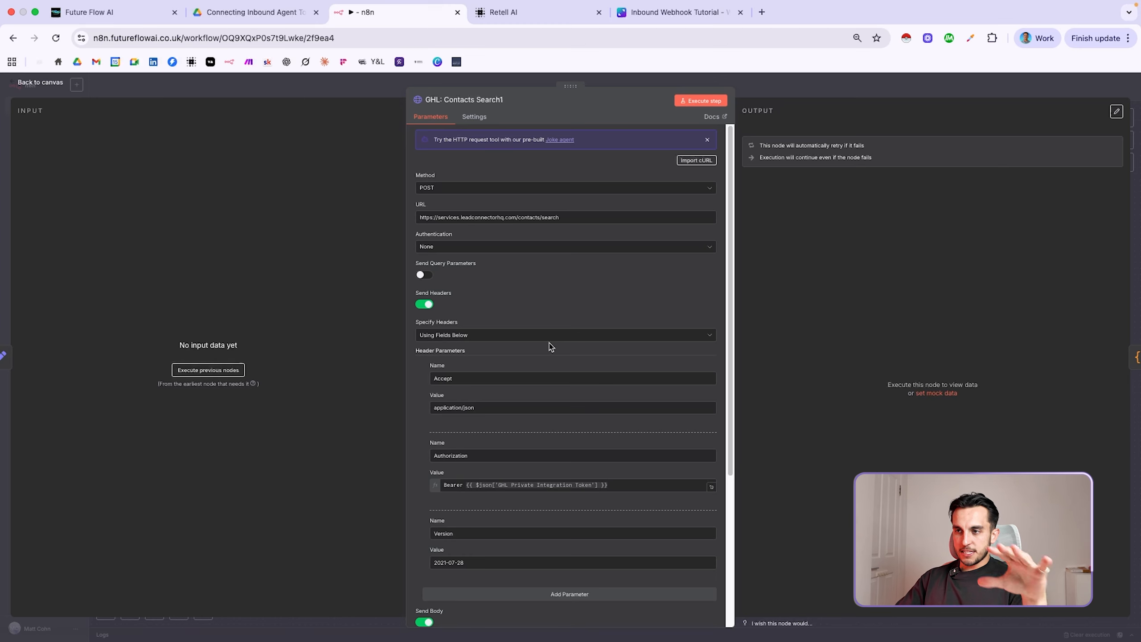
scroll(549, 340, down, 2)
scroll(550, 340, up, 2)
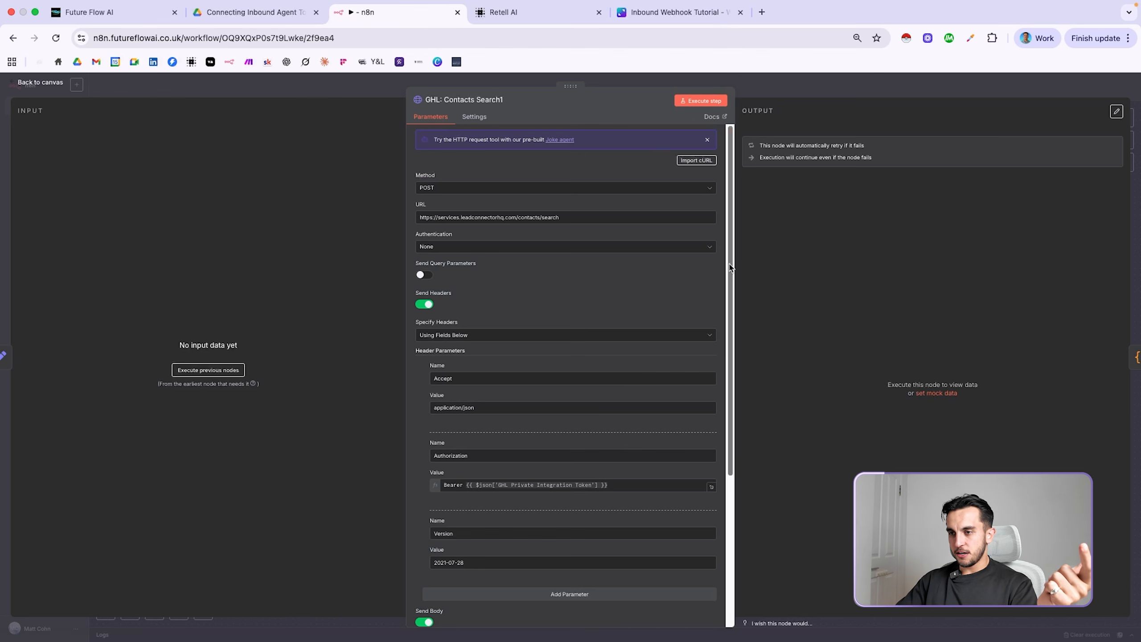
scroll(734, 296, down, 2)
scroll(734, 296, down, 5)
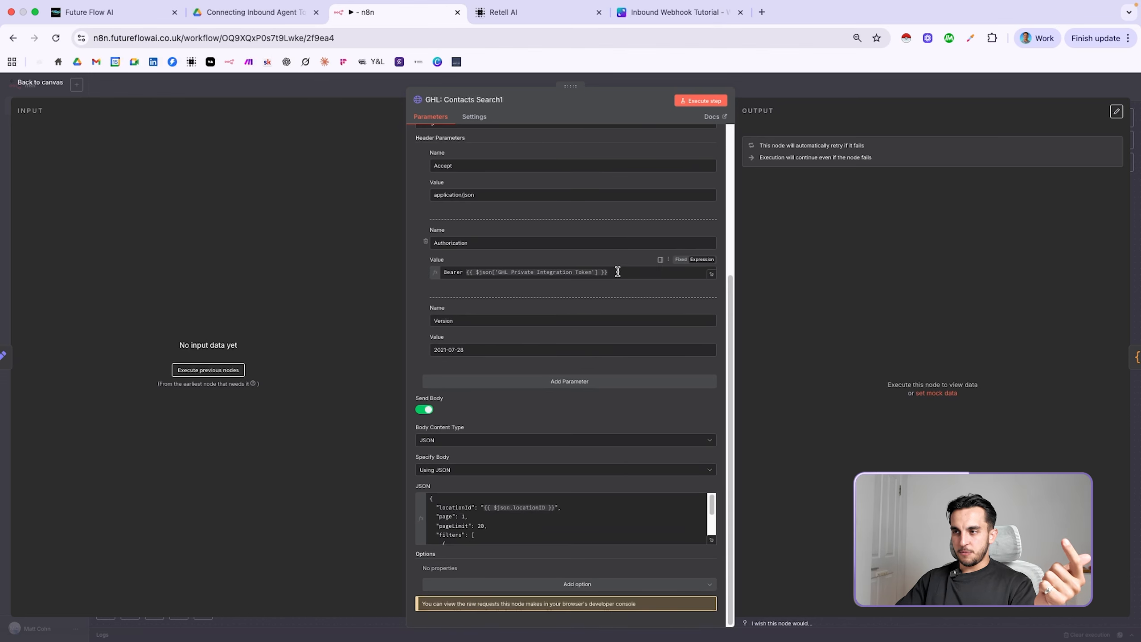
drag(615, 270, 466, 274)
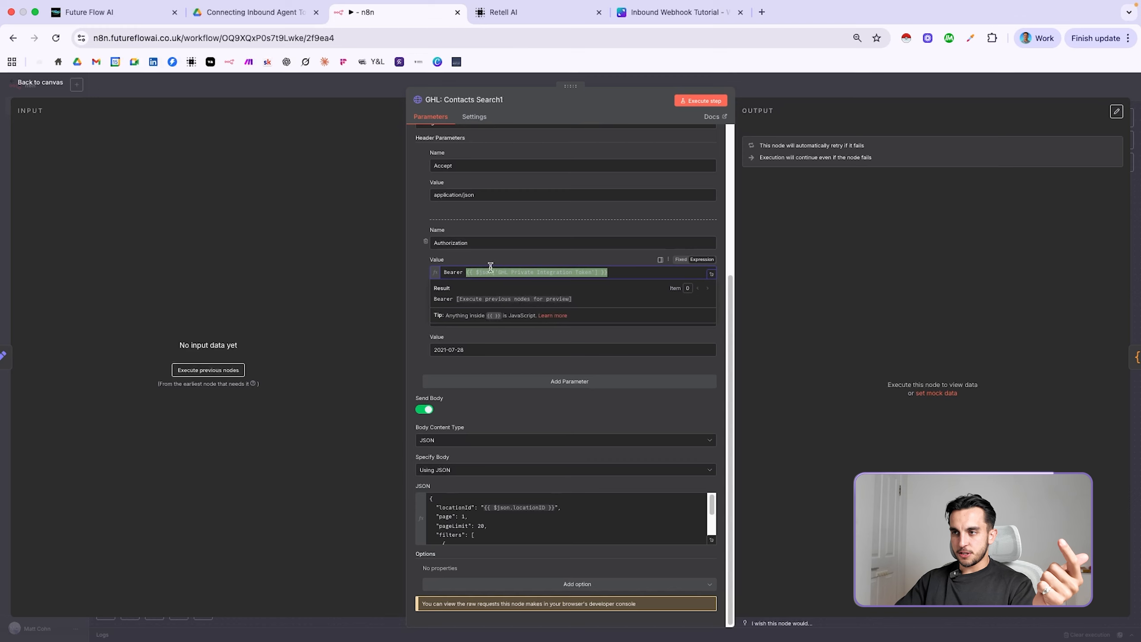
click(559, 260)
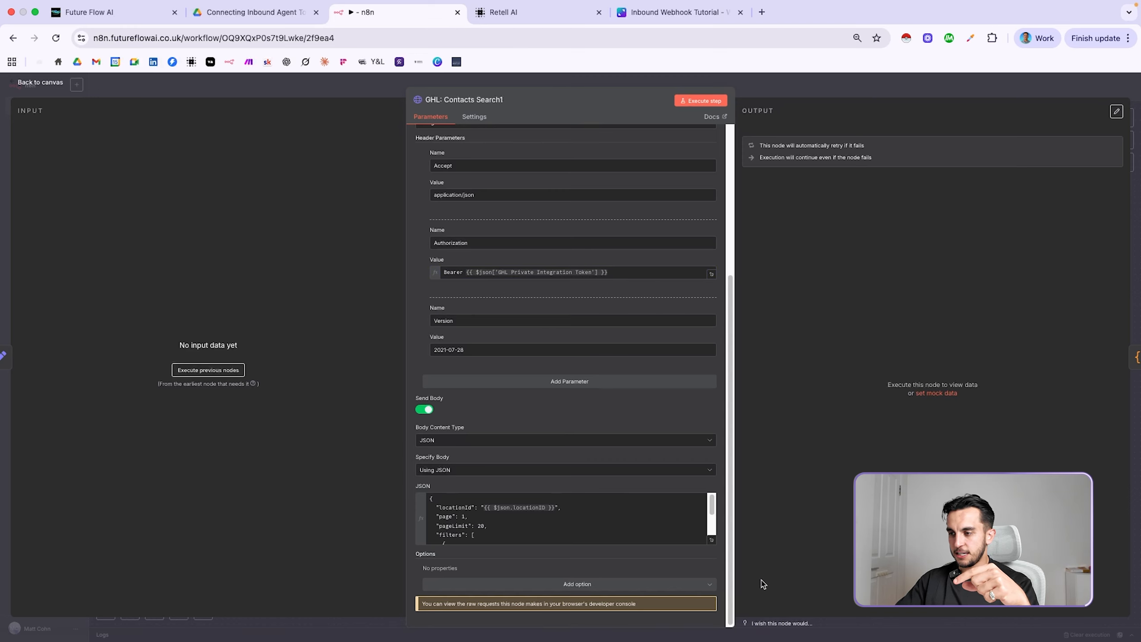
click(711, 536)
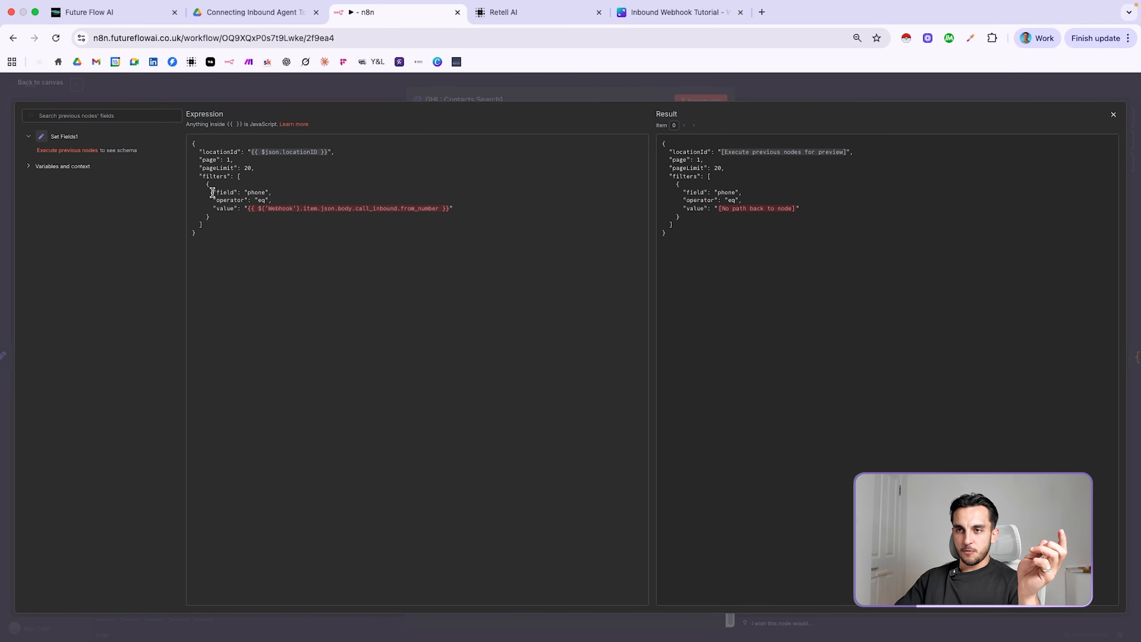
drag(215, 192, 272, 193)
click(313, 234)
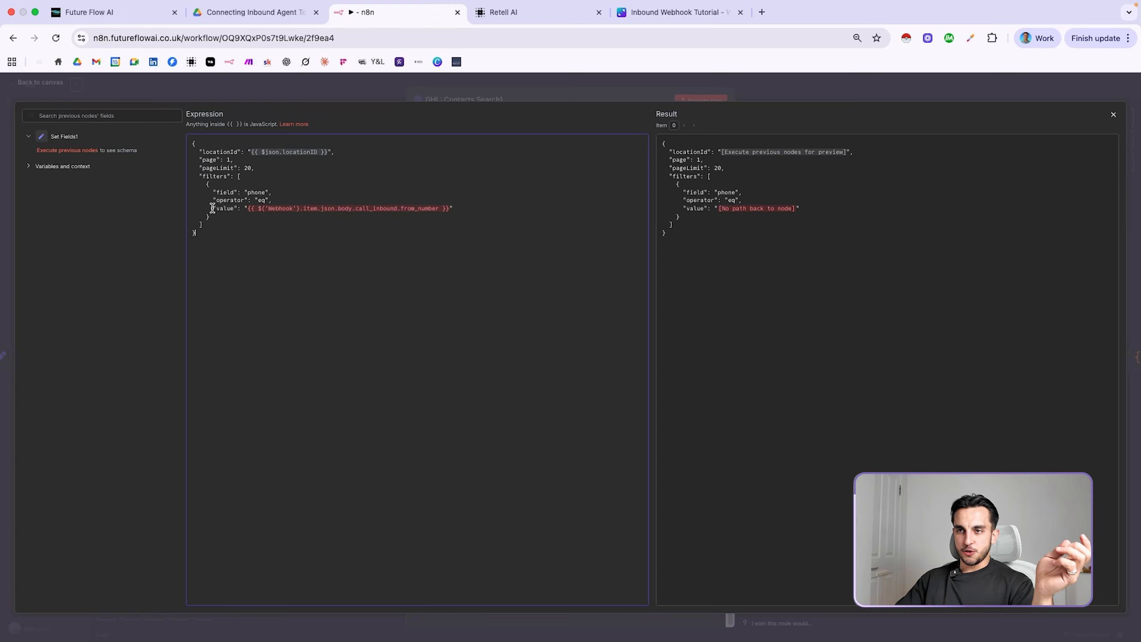
drag(401, 209, 456, 209)
click(469, 231)
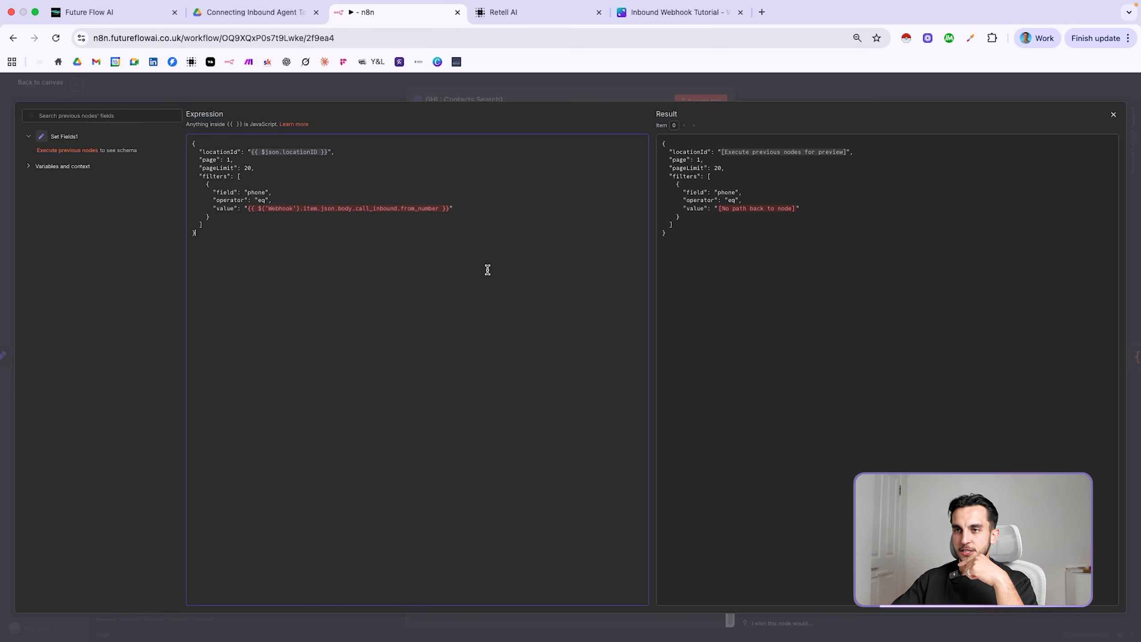
click(750, 75)
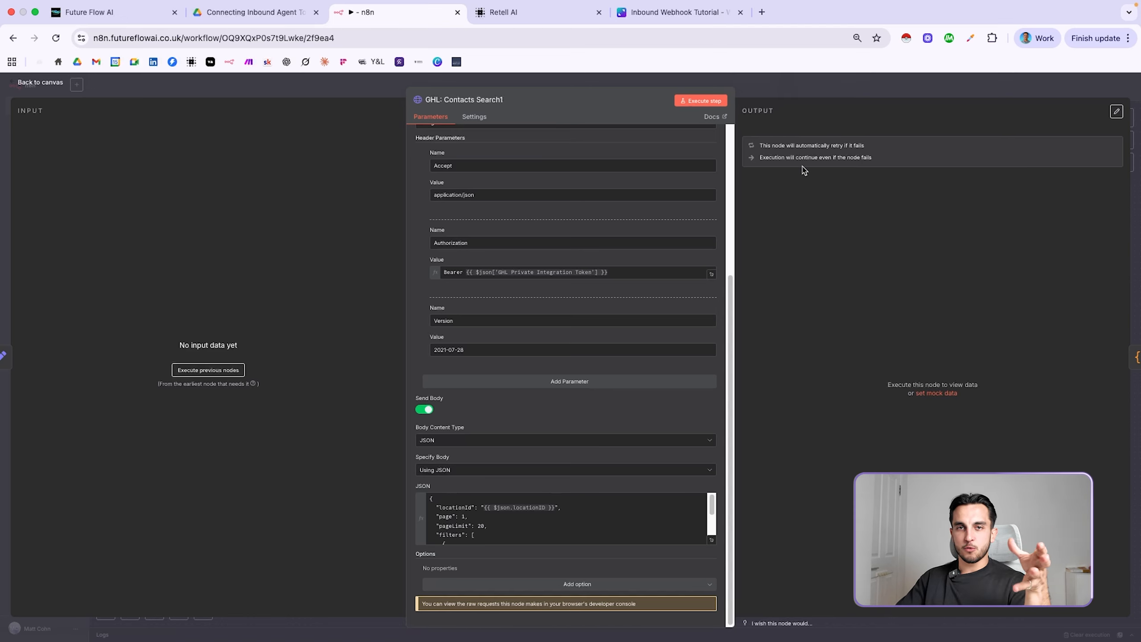
Review Respond to Webhook2's Response Body, including the property_address and num_bedrooms dynamic variables
click(820, 87)
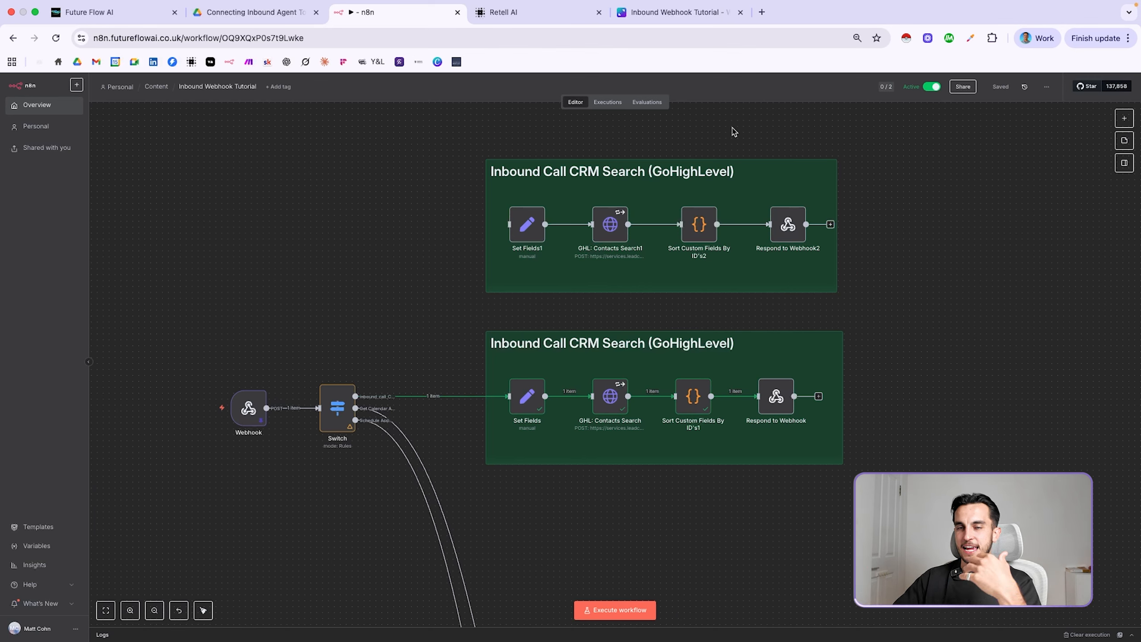
double_click(788, 229)
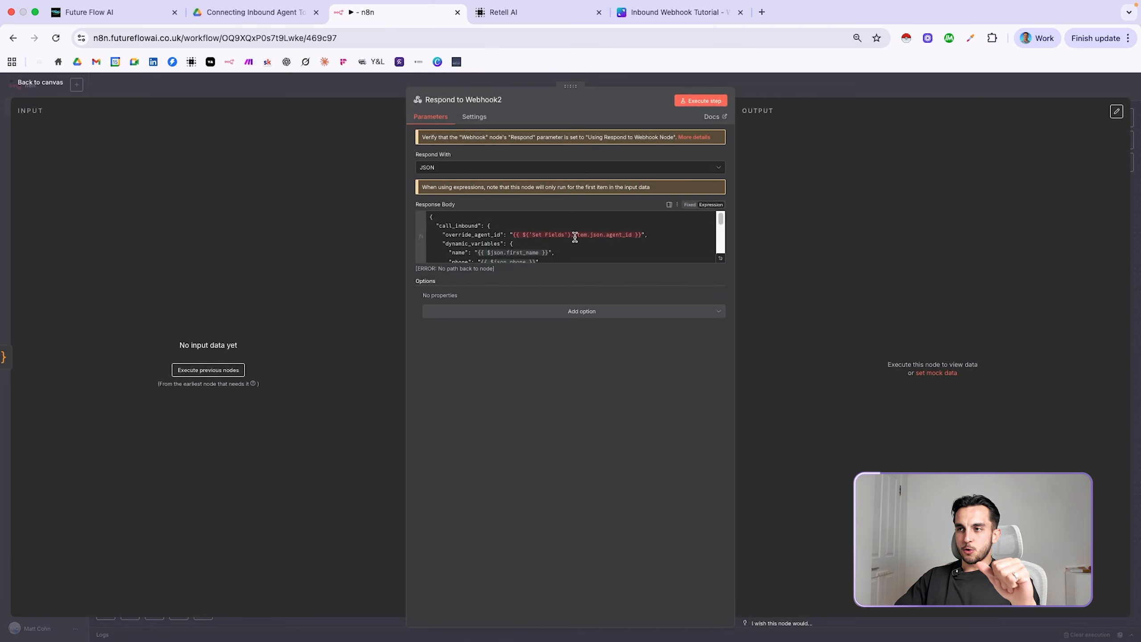
click(720, 258)
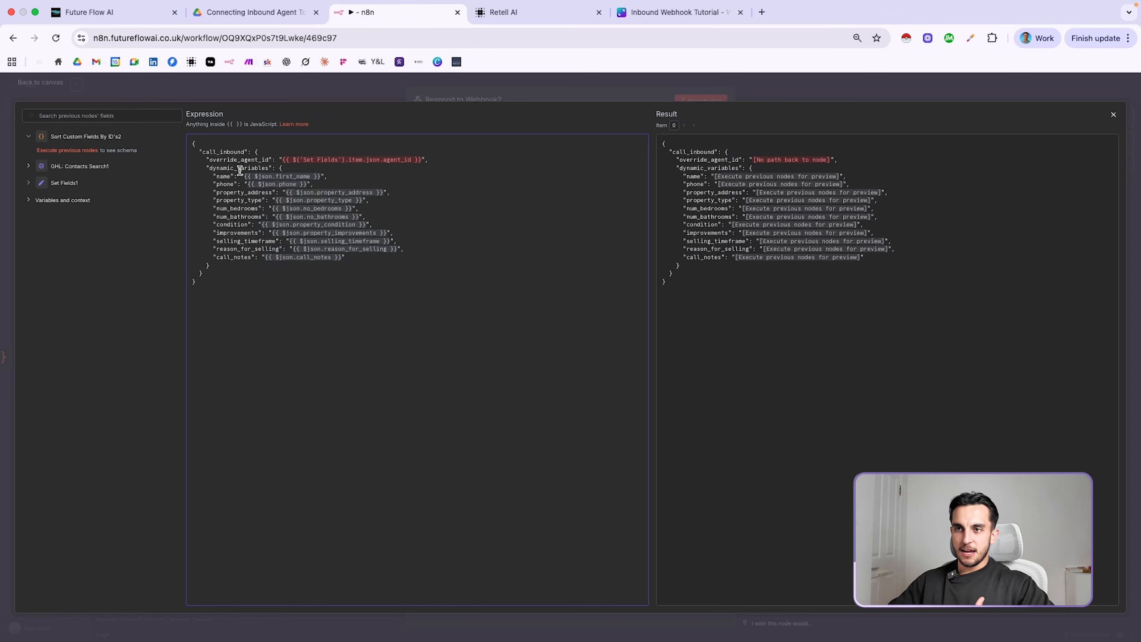
drag(214, 194, 271, 192)
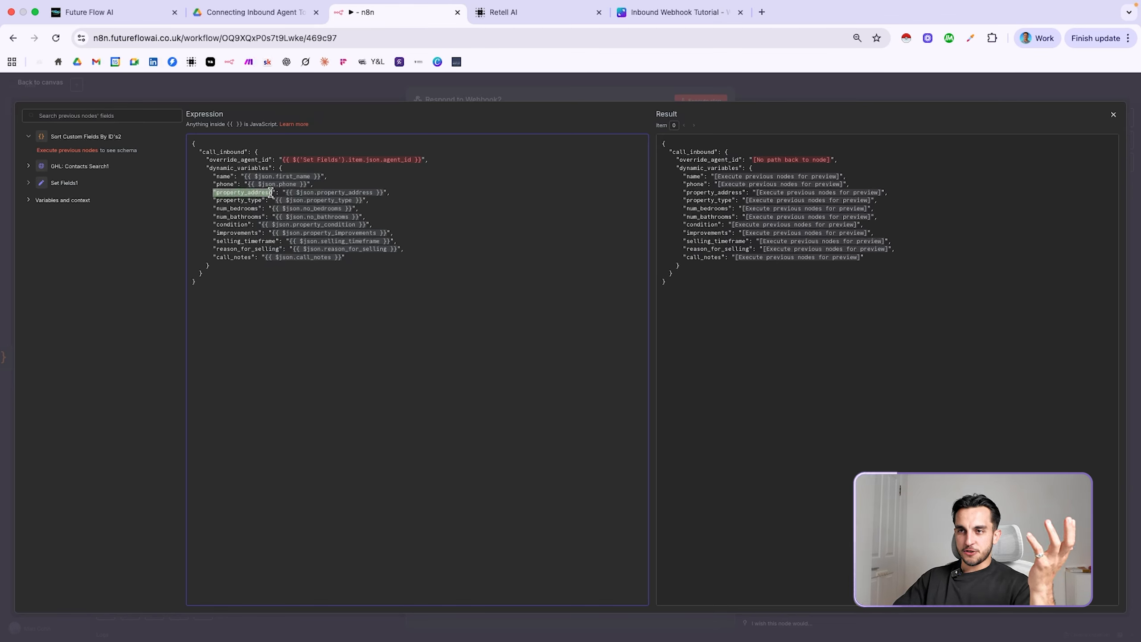
click(317, 193)
drag(215, 209, 262, 209)
click(307, 192)
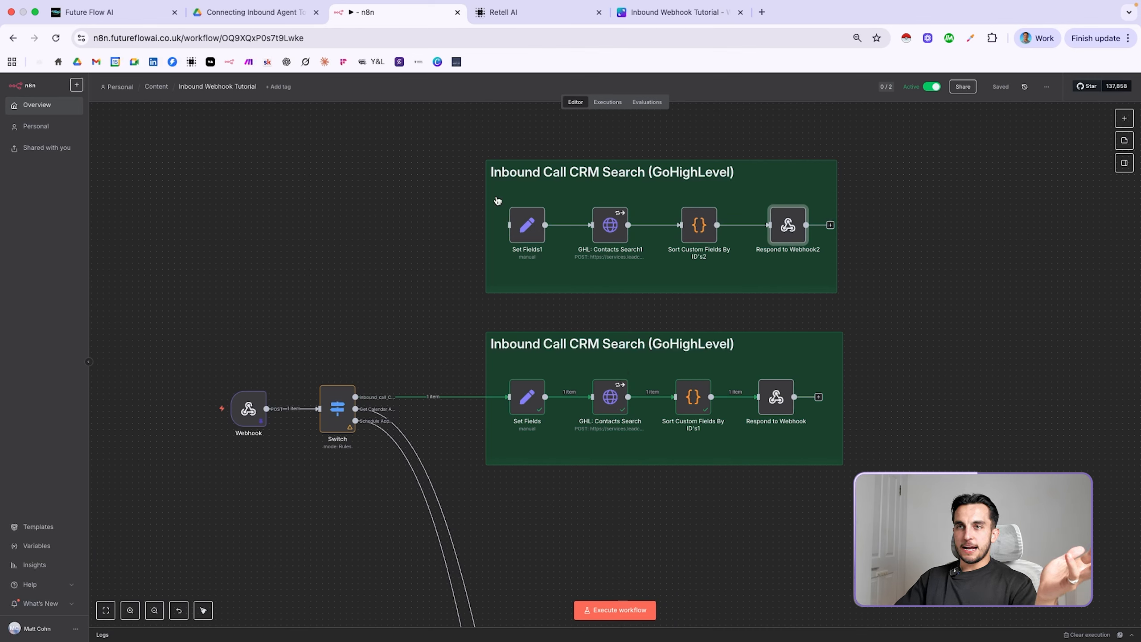
Empty the contact's Highland Properties - Reason For Selling field and save the contact
click(127, 17)
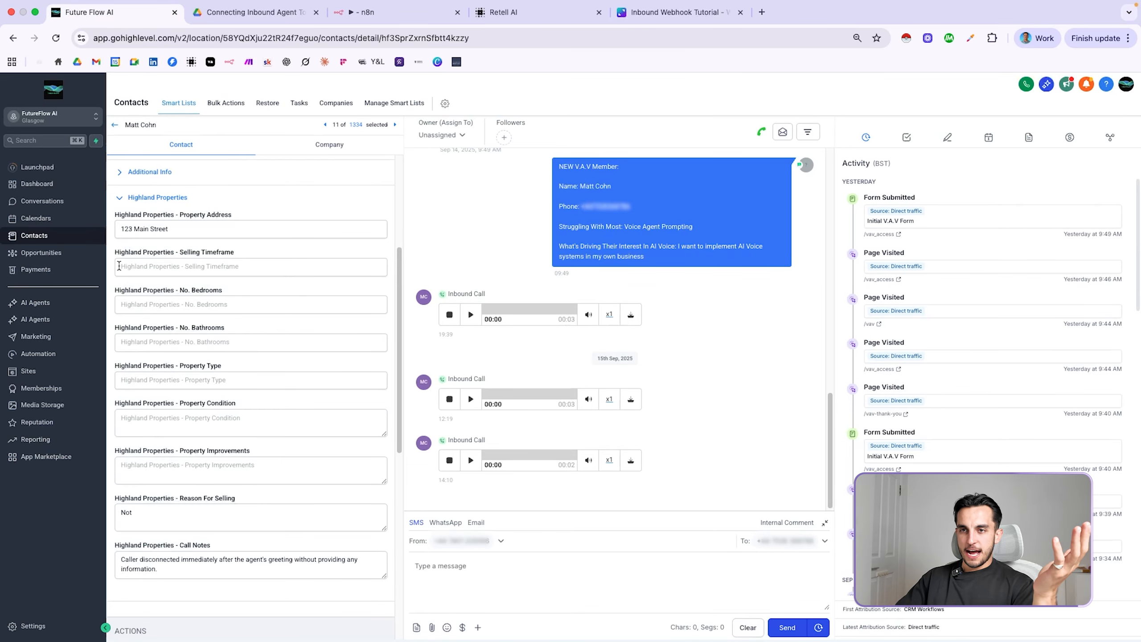
click(171, 306)
click(174, 340)
click(178, 380)
click(181, 418)
click(206, 476)
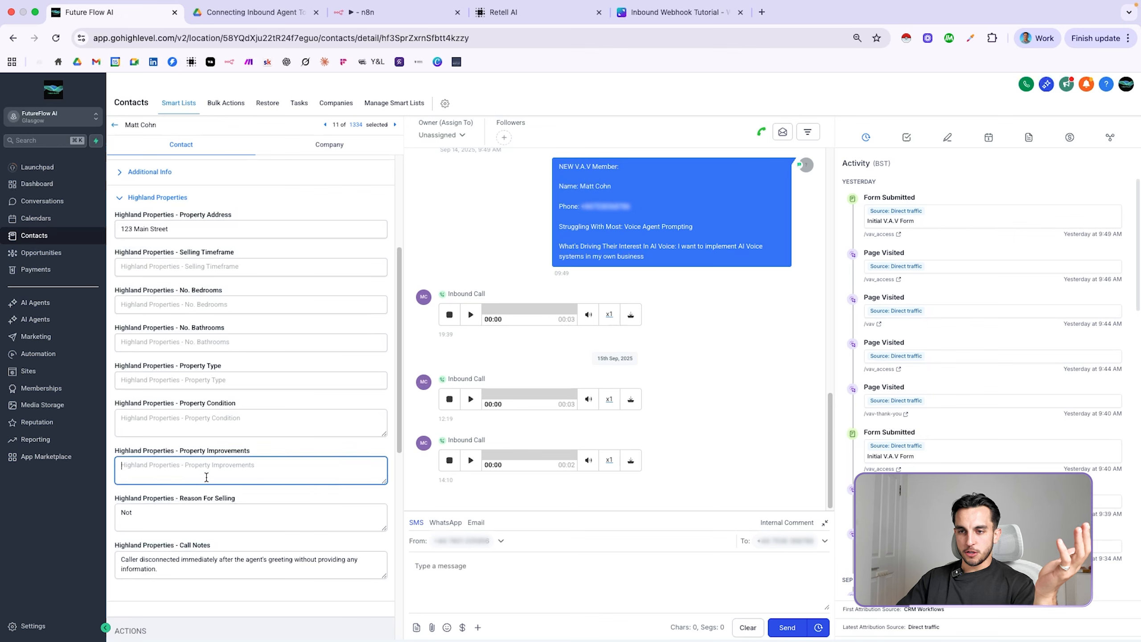
click(213, 517)
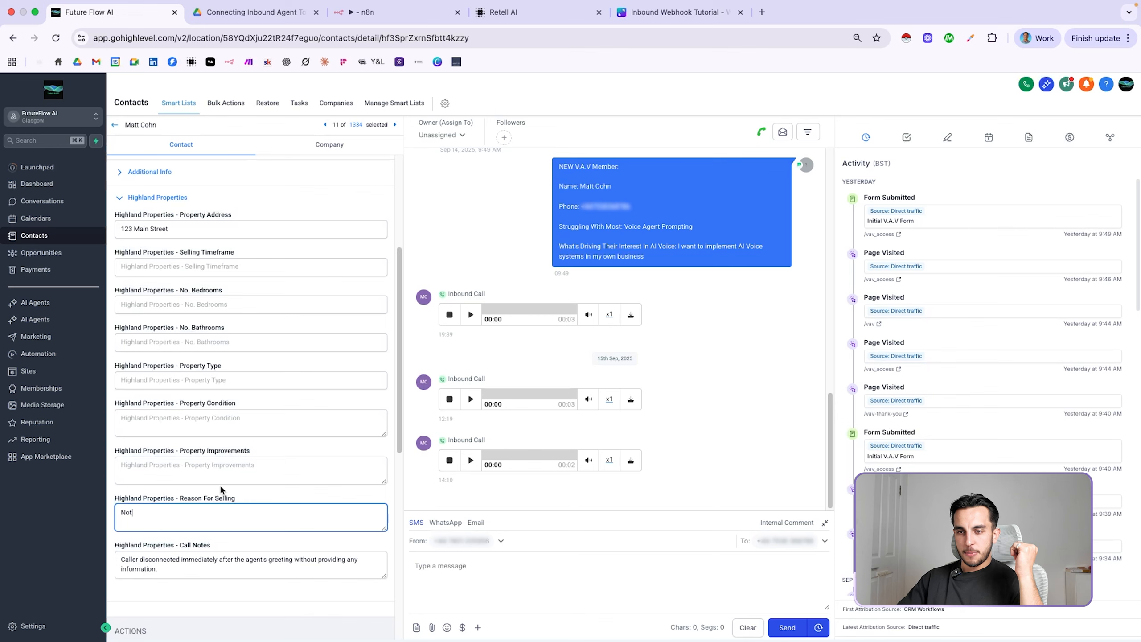
click(215, 560)
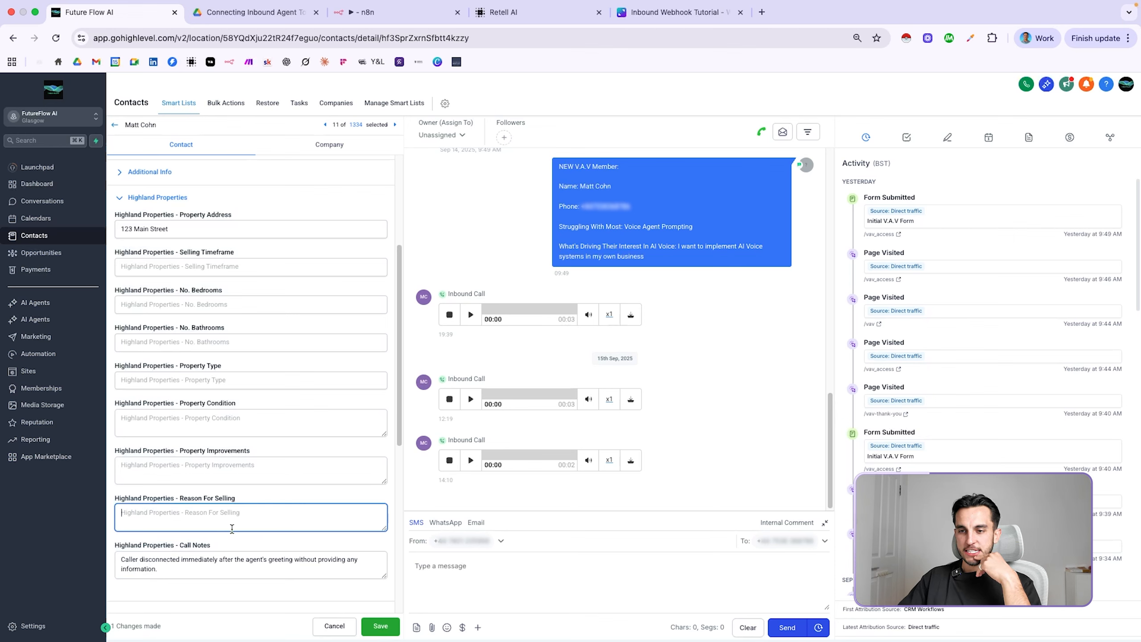
click(389, 629)
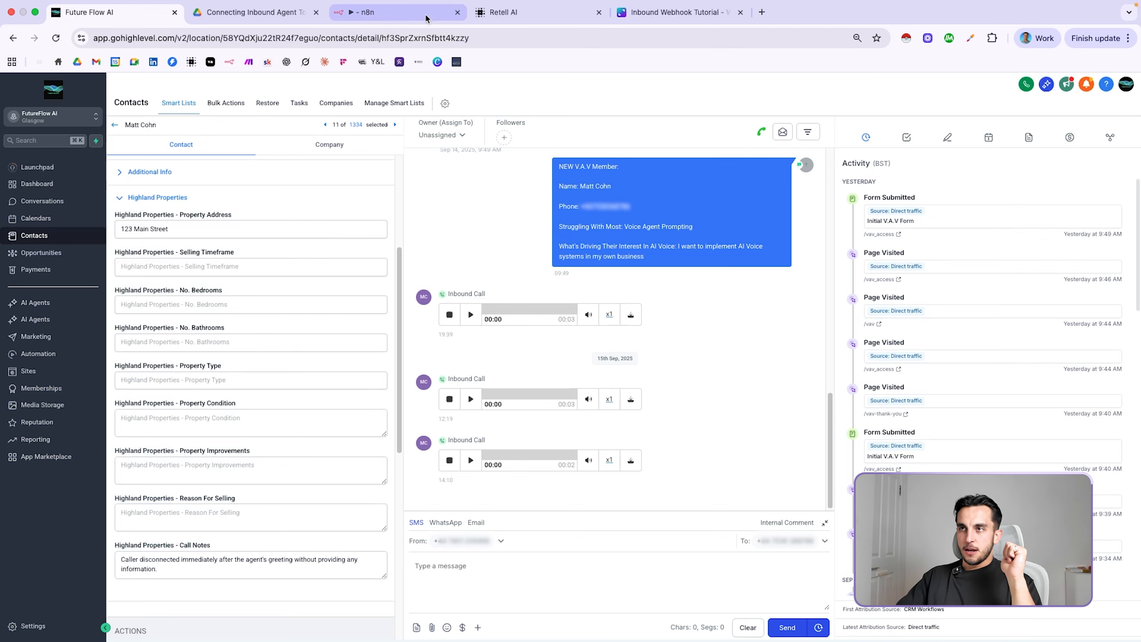
Inspect GHL: Contacts Search output, checking the contact's name, email and customFields
click(411, 13)
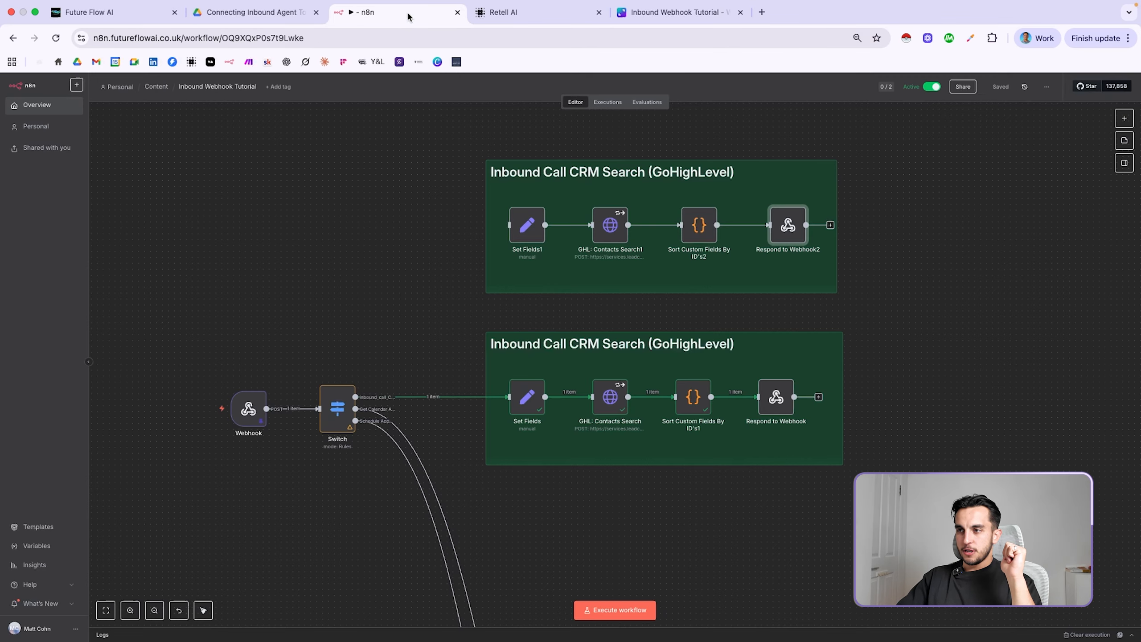
double_click(608, 398)
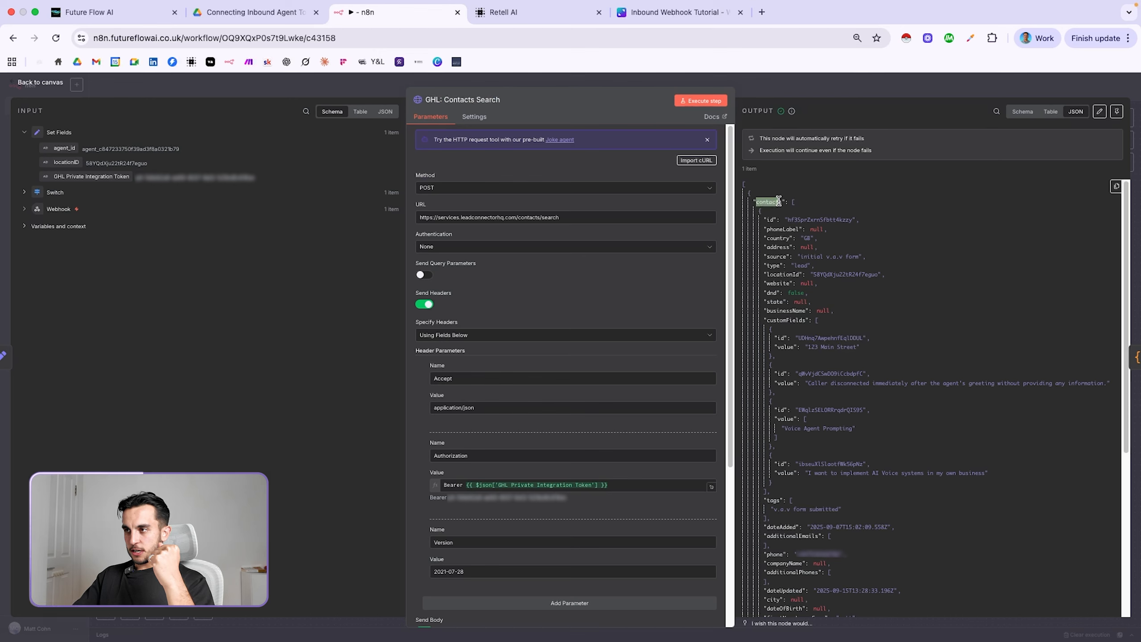
scroll(880, 335, down, 3)
scroll(882, 337, down, 5)
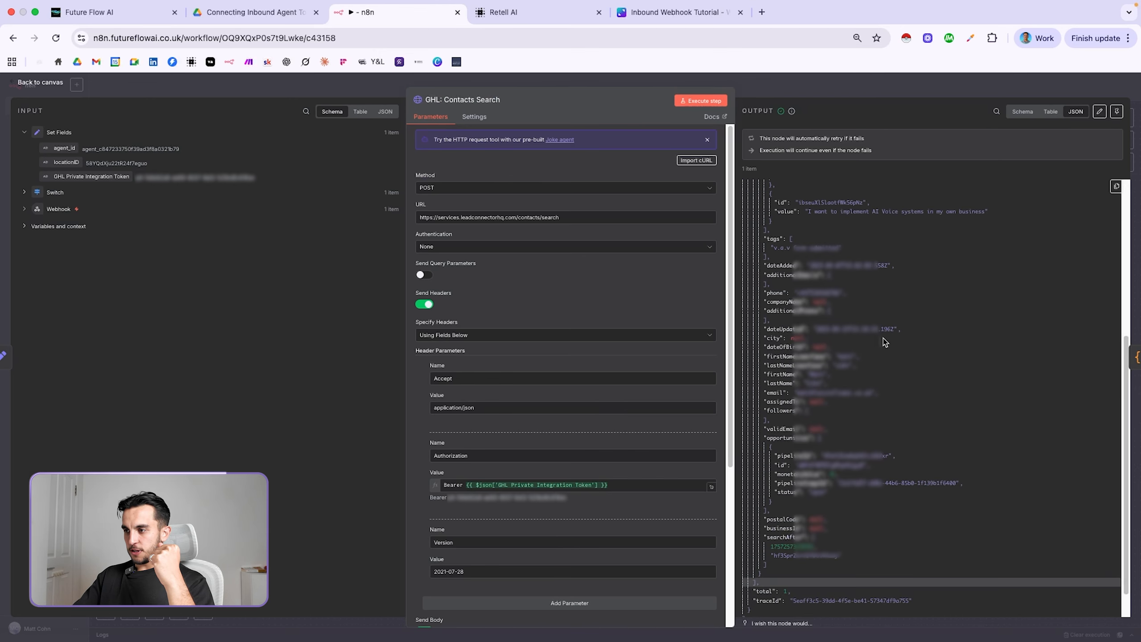
scroll(880, 353, up, 3)
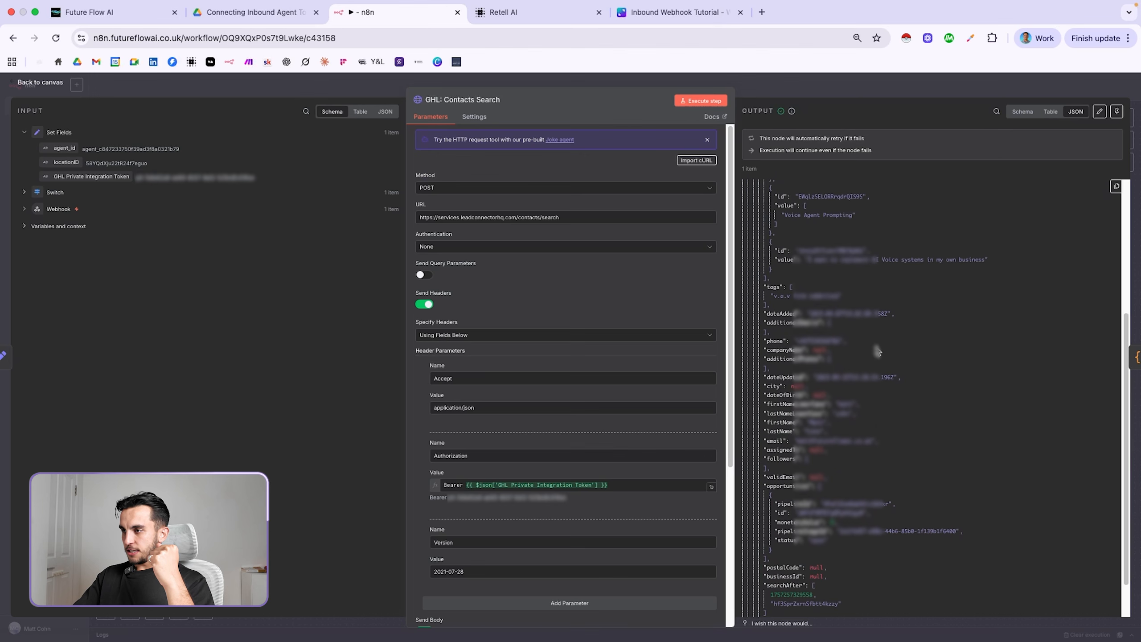
drag(766, 404, 886, 446)
click(954, 419)
scroll(955, 414, up, 8)
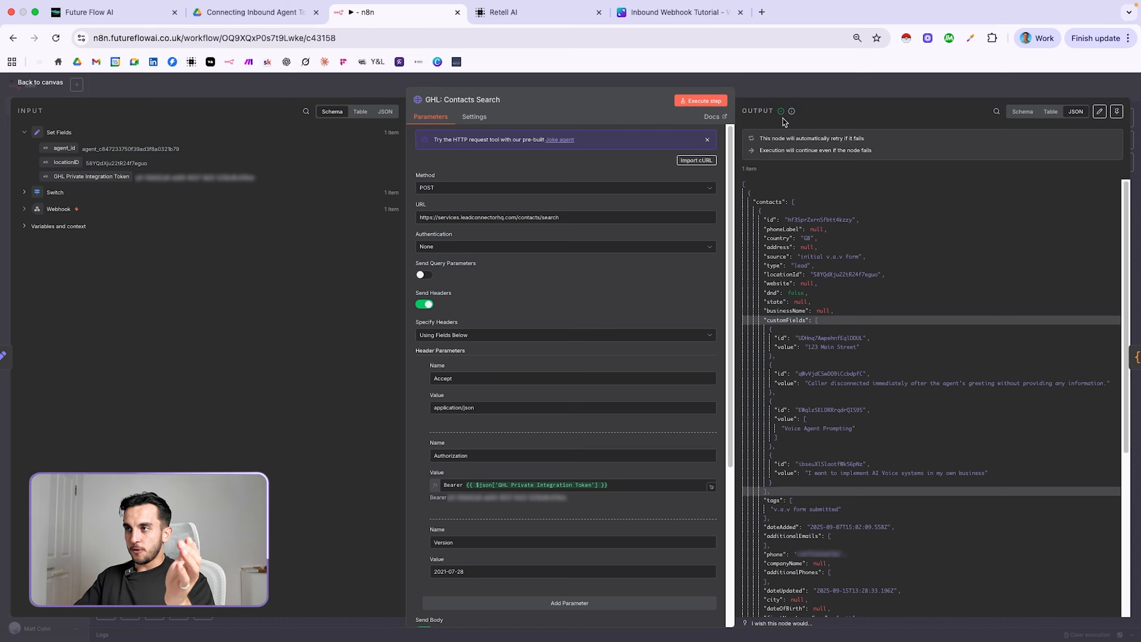
click(792, 81)
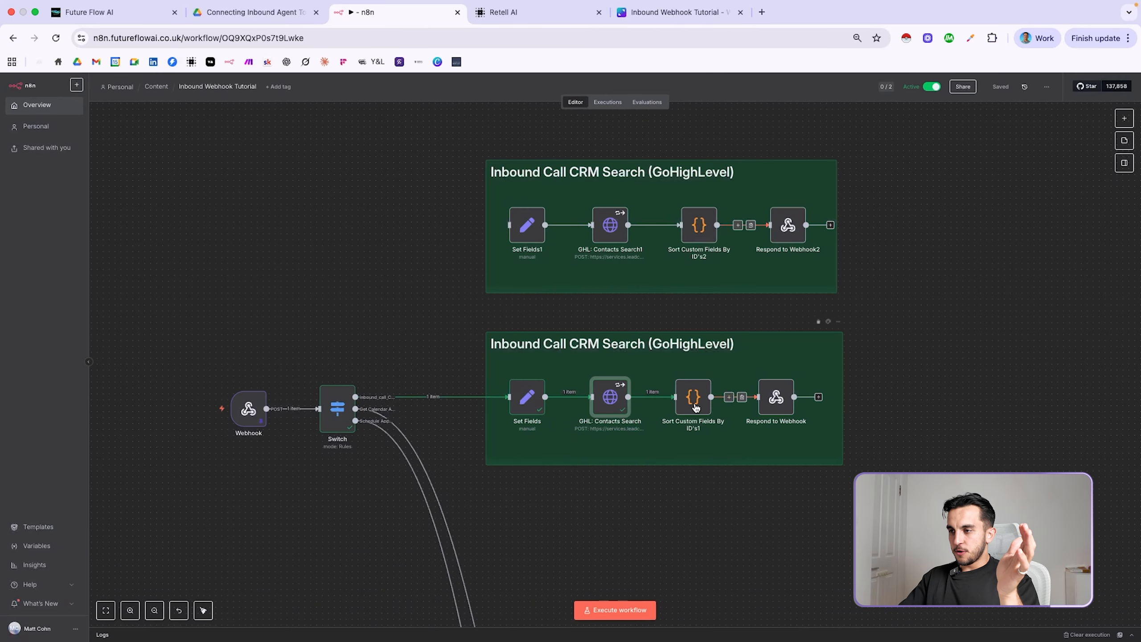
Remove Sort Custom Fields By ID's1 links and wire GHL: Contacts Search straight to Respond to Webhook
key(Delete)
drag(695, 407, 706, 477)
click(748, 433)
drag(666, 398, 769, 399)
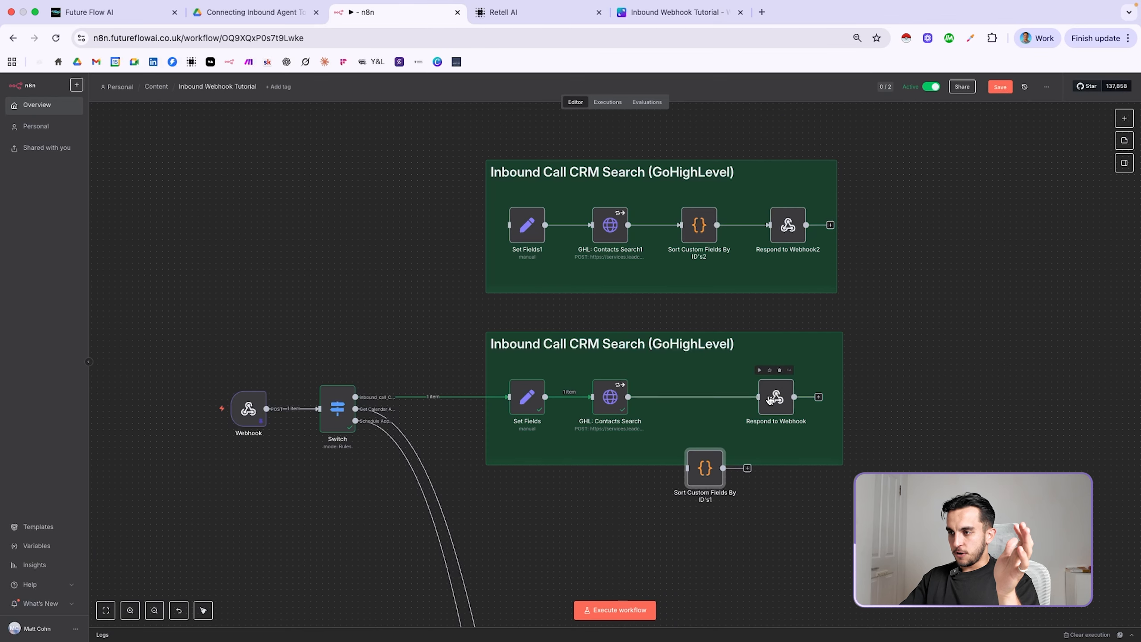
Map property_address in the Response Body to customFields[0].value, resolving to 123 Main Street
double_click(775, 397)
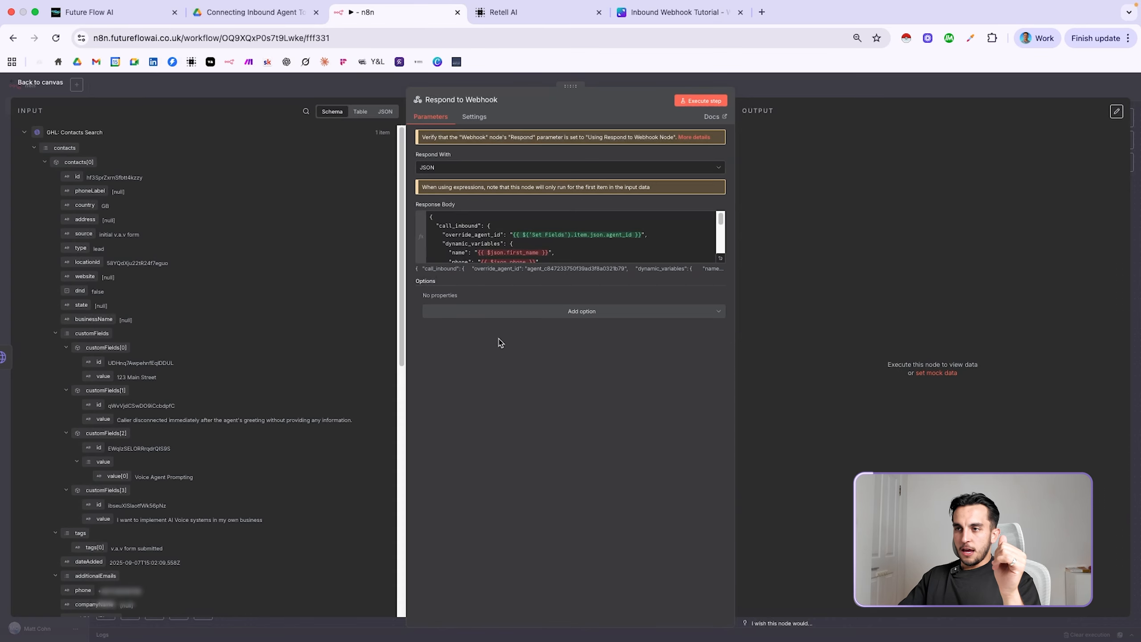
click(721, 260)
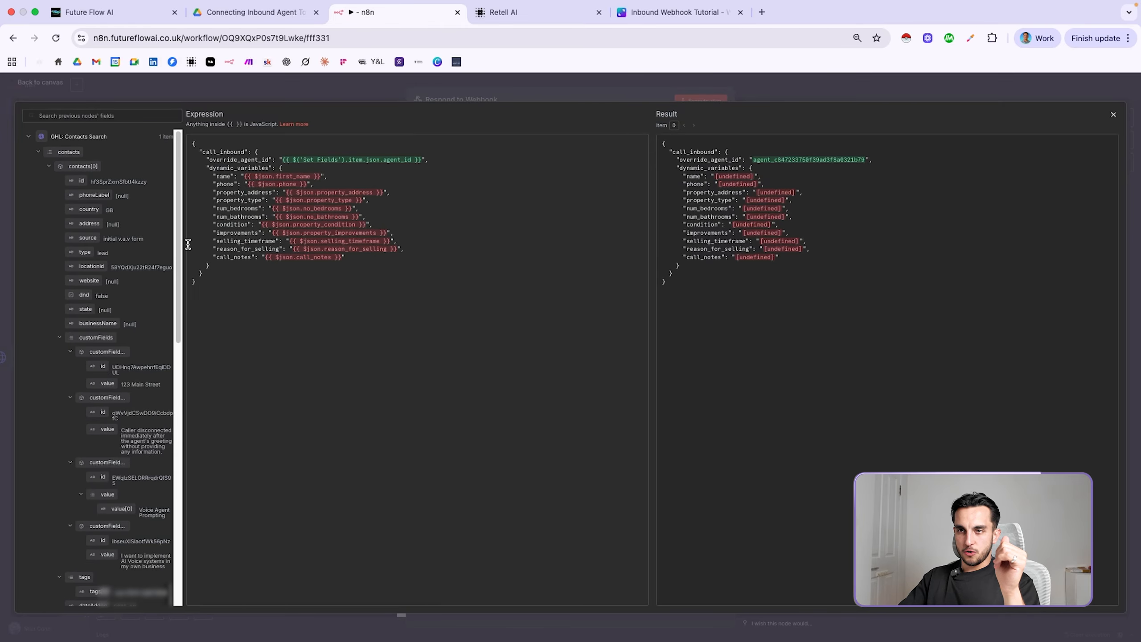
drag(184, 247, 280, 247)
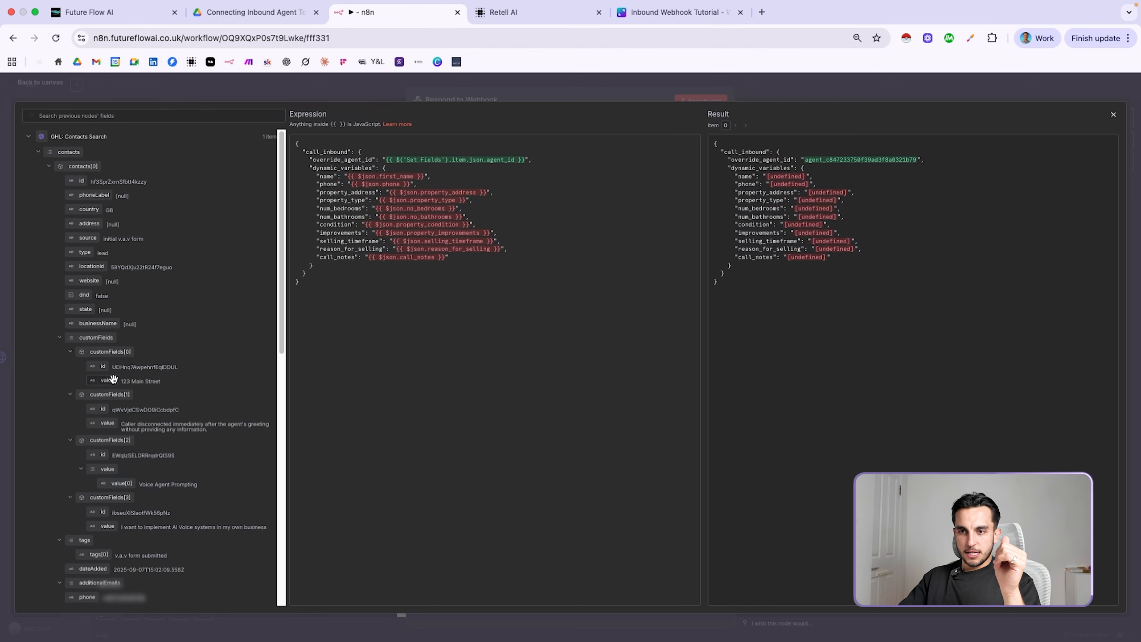
drag(105, 382, 389, 196)
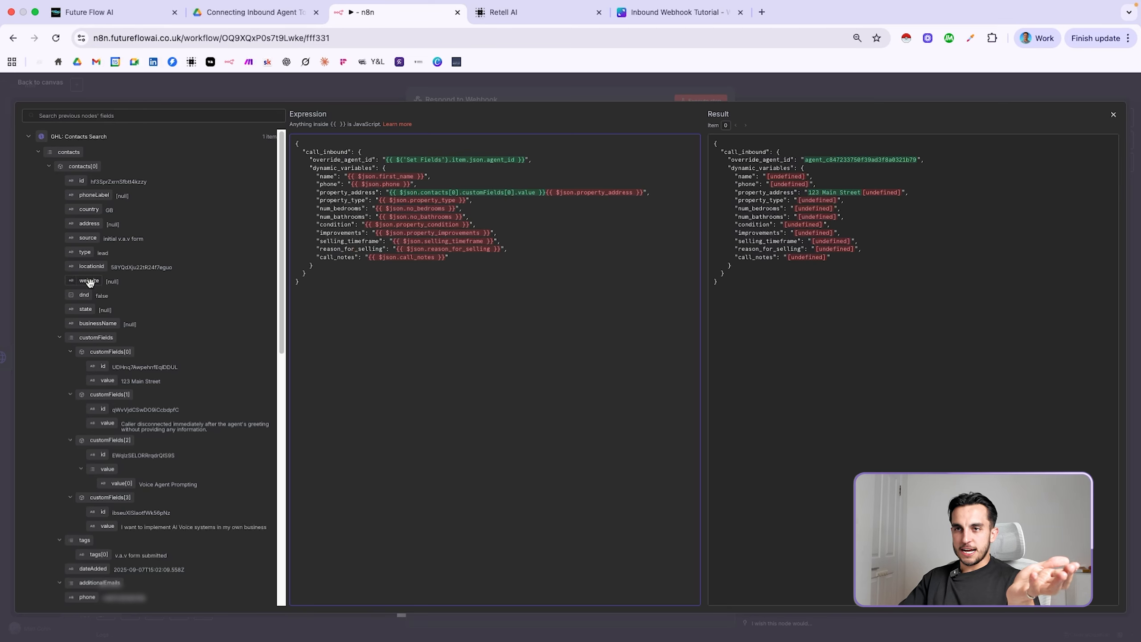
Set Selling Timeframe to 3 months and Property Type to Flat, then save the contact
click(129, 15)
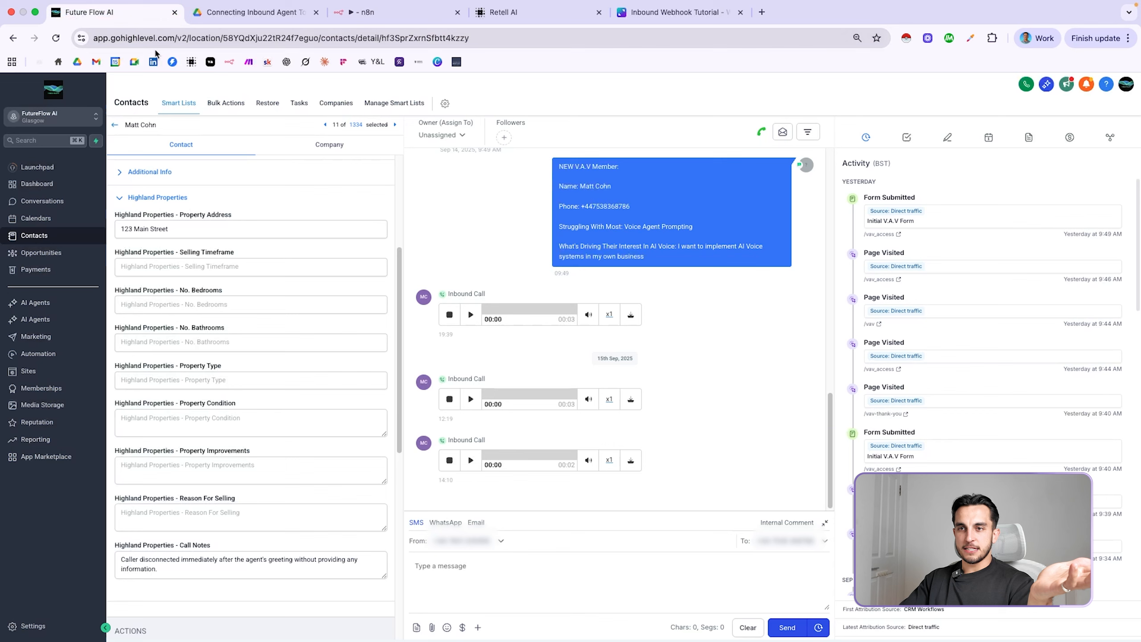
click(187, 266)
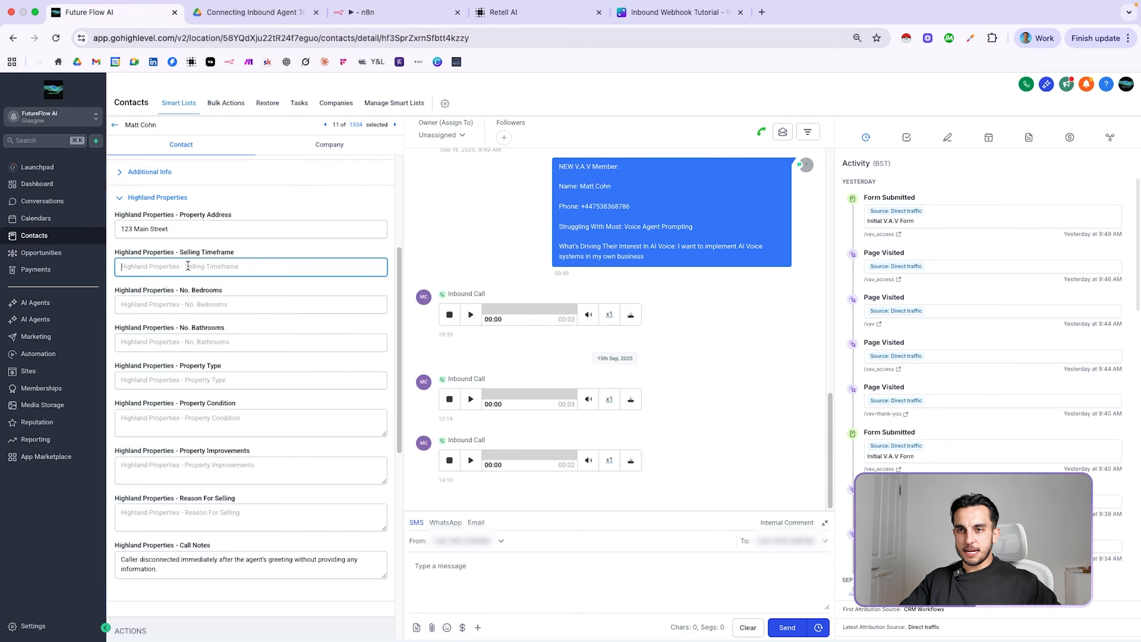
text(3 months)
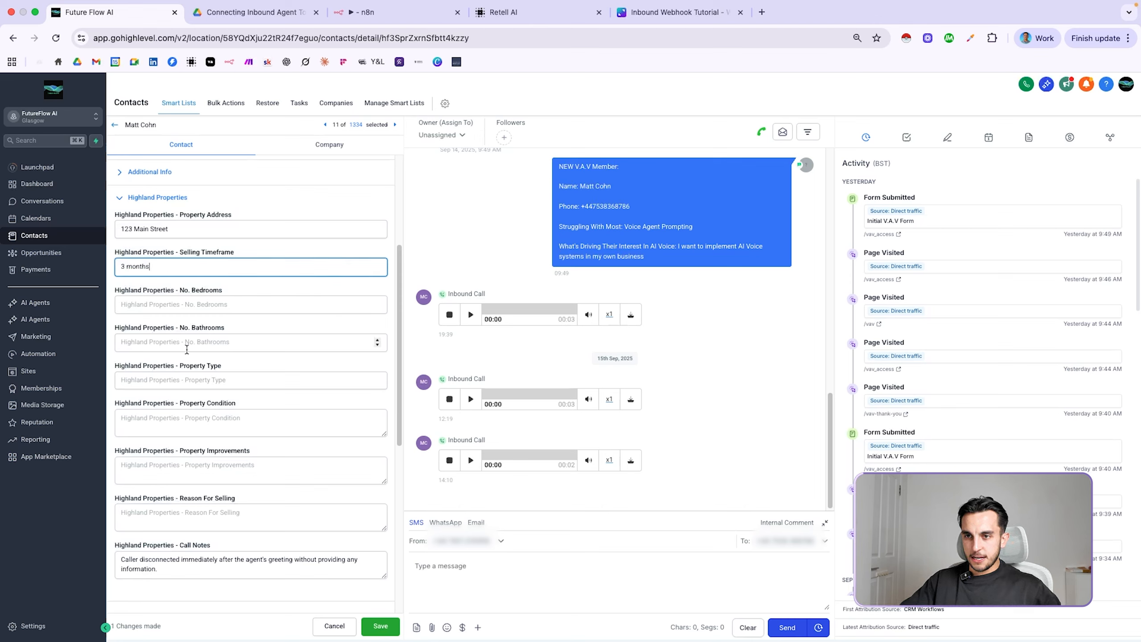
click(194, 377)
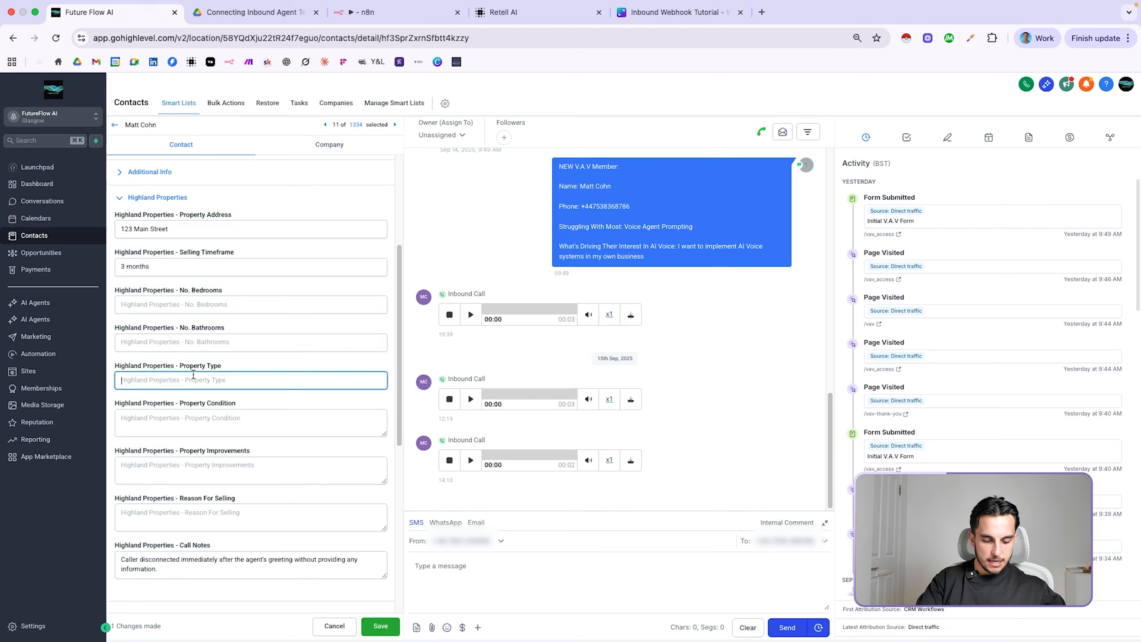
text(Flat)
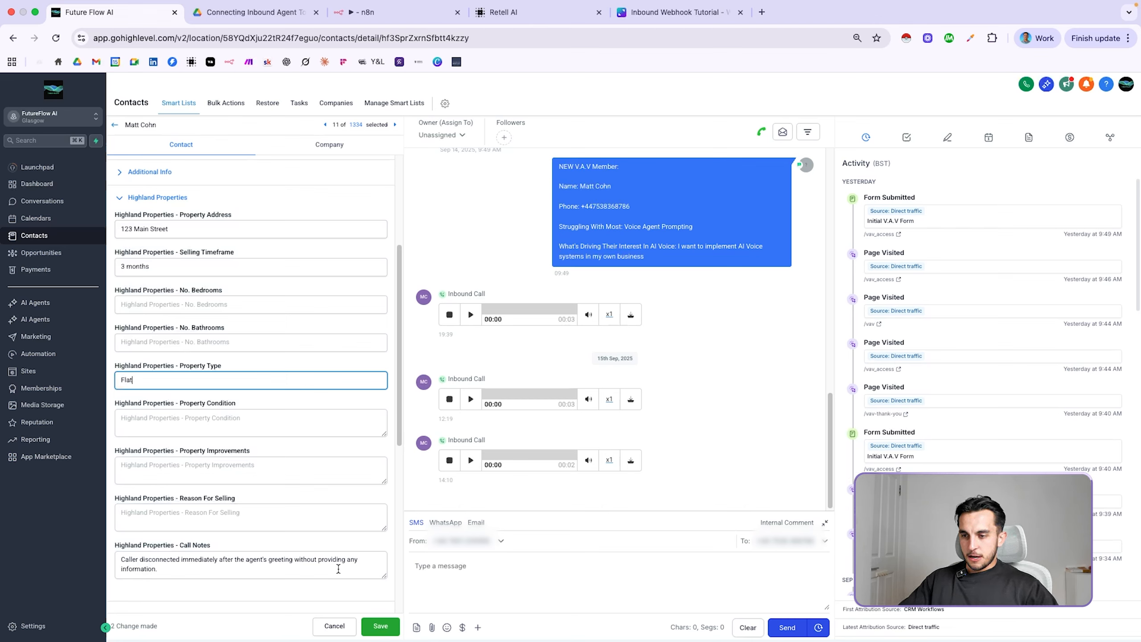
click(380, 625)
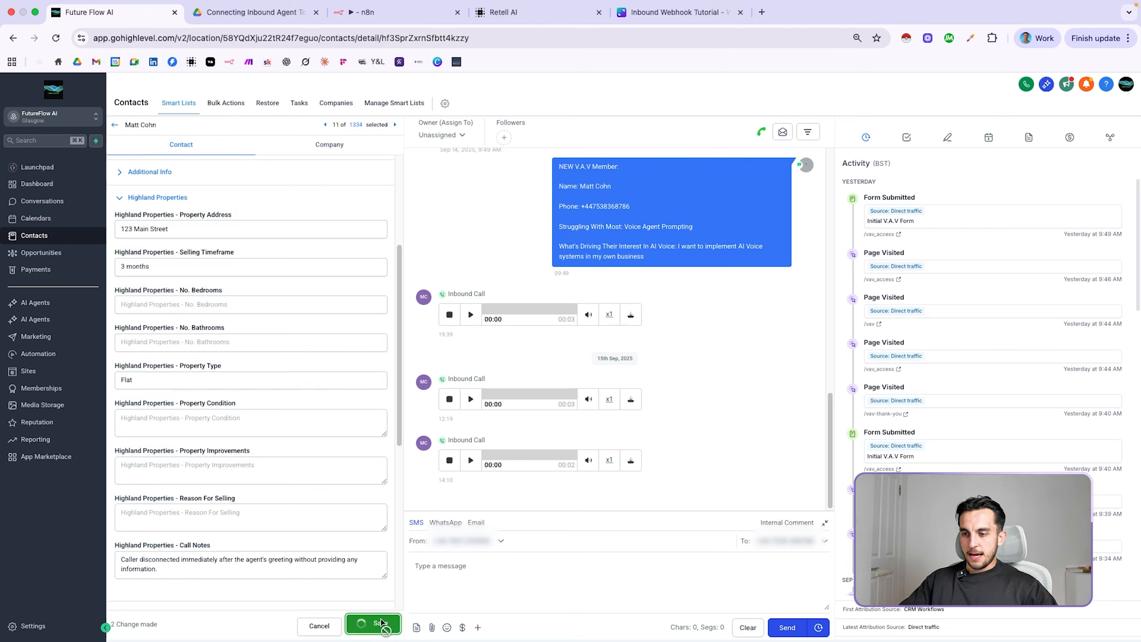
Close Respond to Webhook's expression editor and return to the workflow canvas
click(373, 13)
click(827, 91)
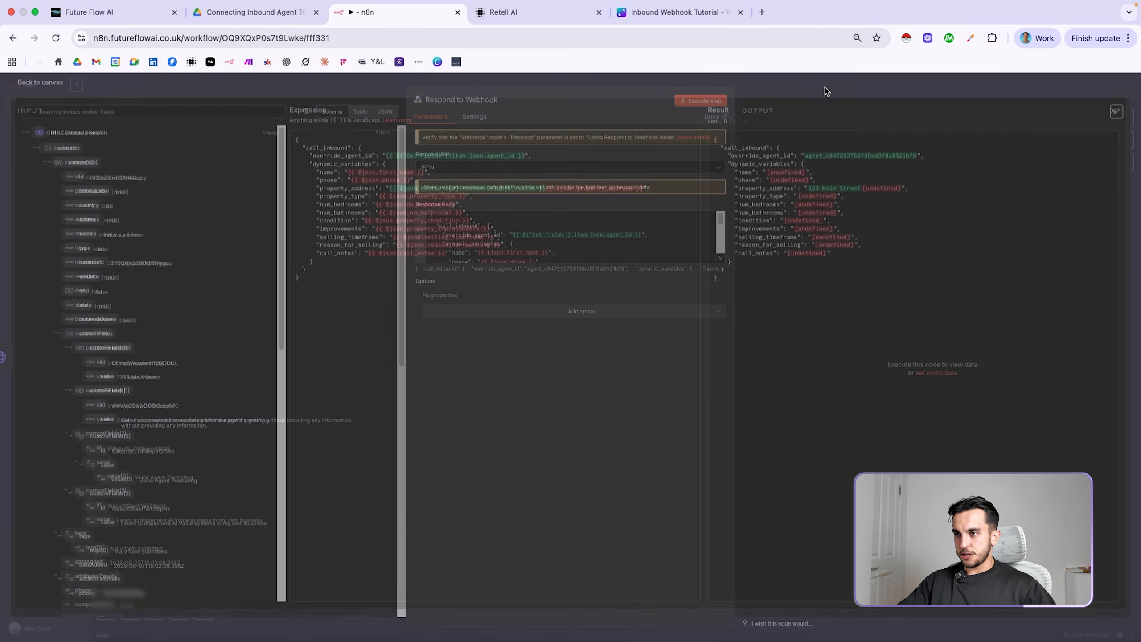
click(720, 258)
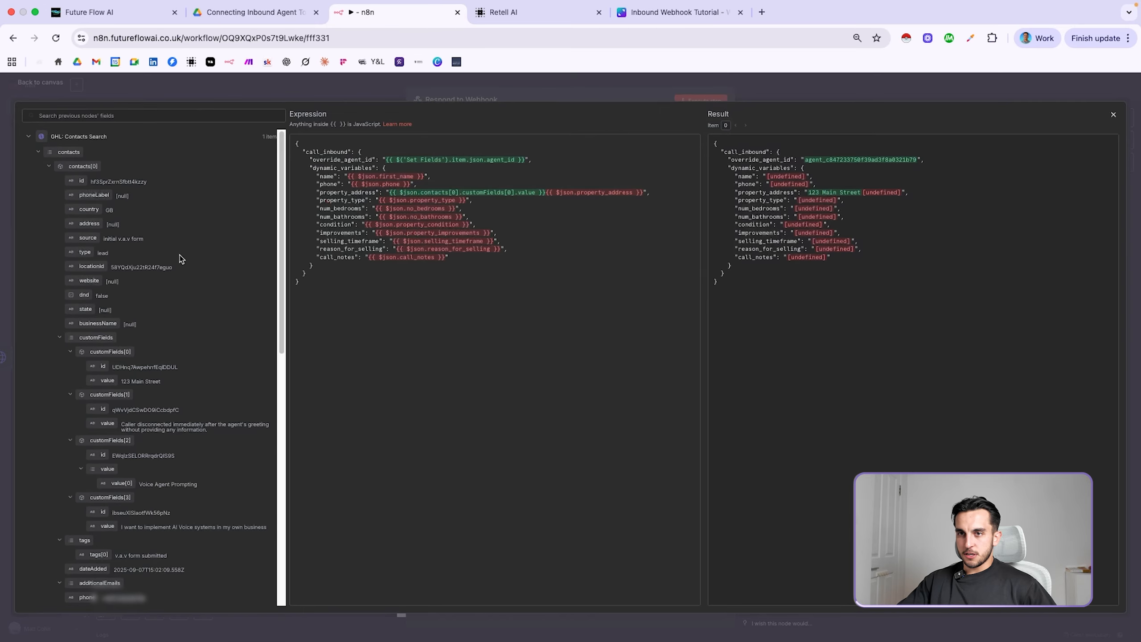
click(796, 89)
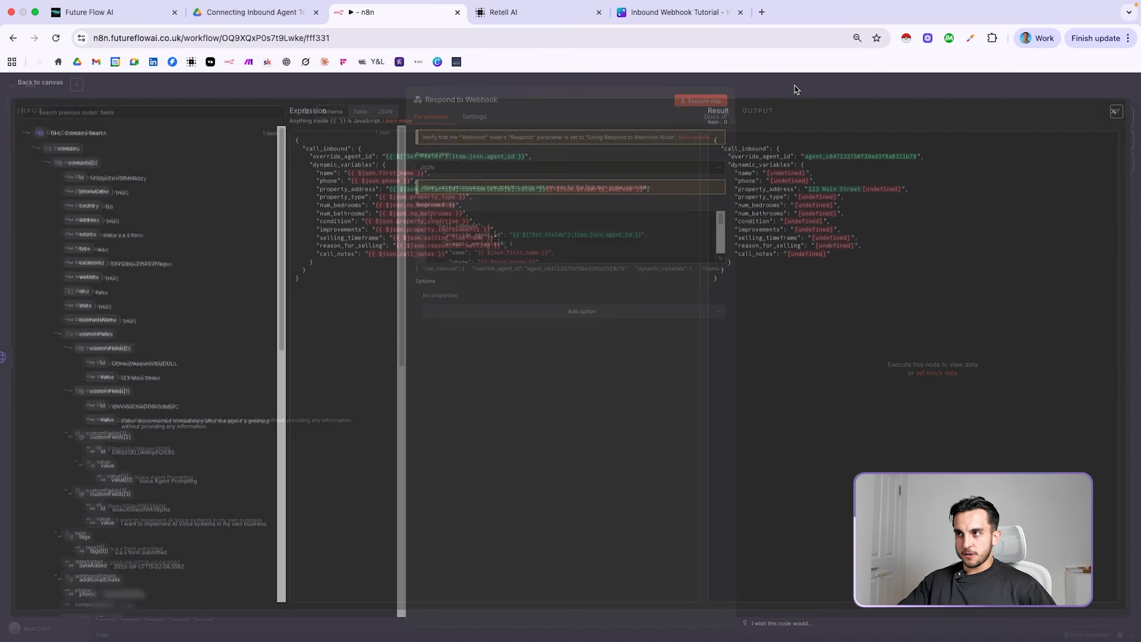
click(771, 90)
Inspect GHL: Contacts Search customFields, confirming the new 3 months and Flat entries
mouse_move(606, 386)
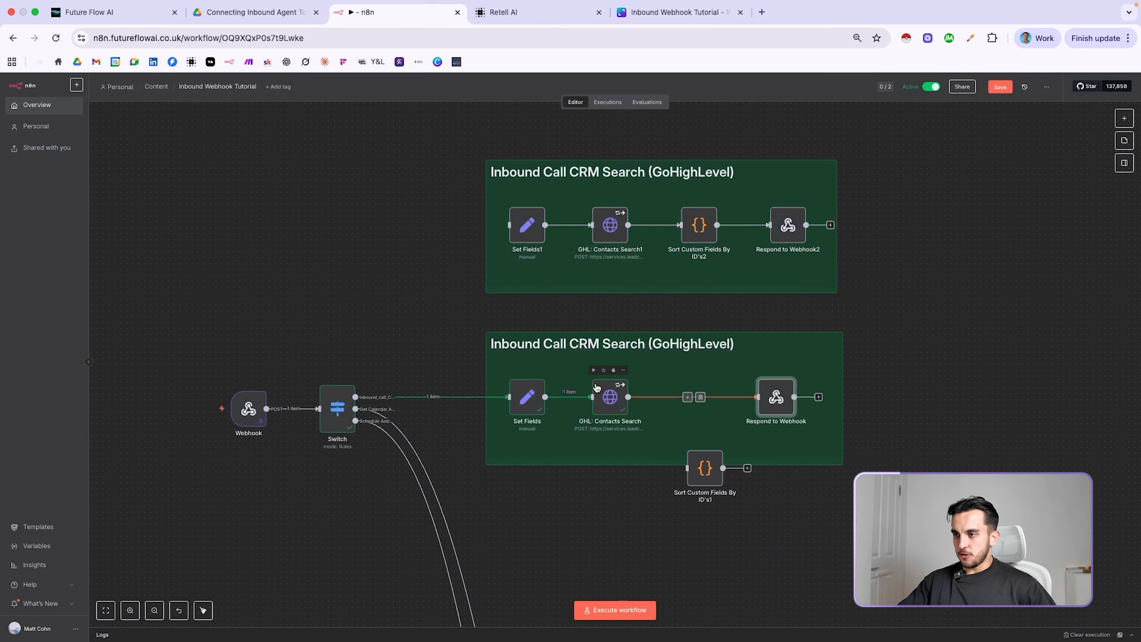
double_click(610, 396)
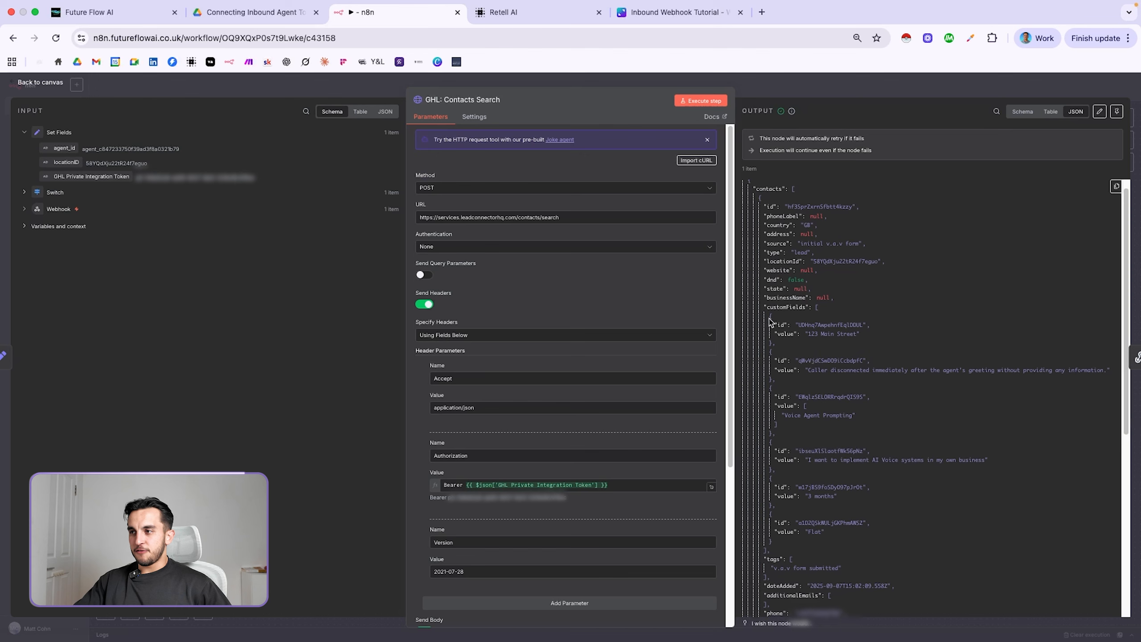
drag(766, 307, 888, 535)
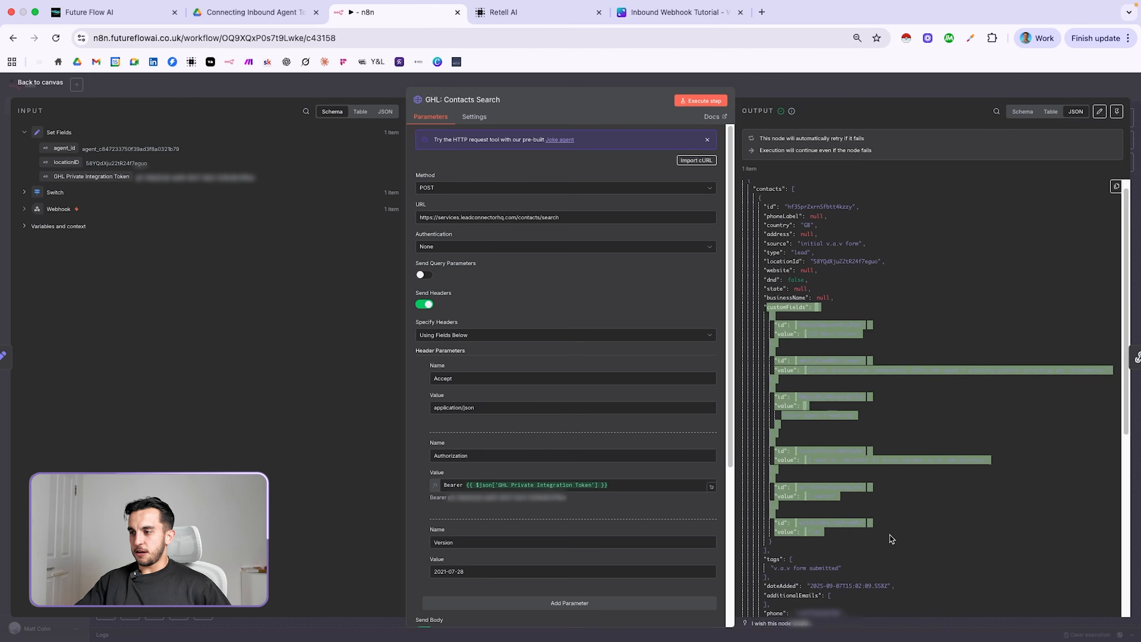
click(895, 533)
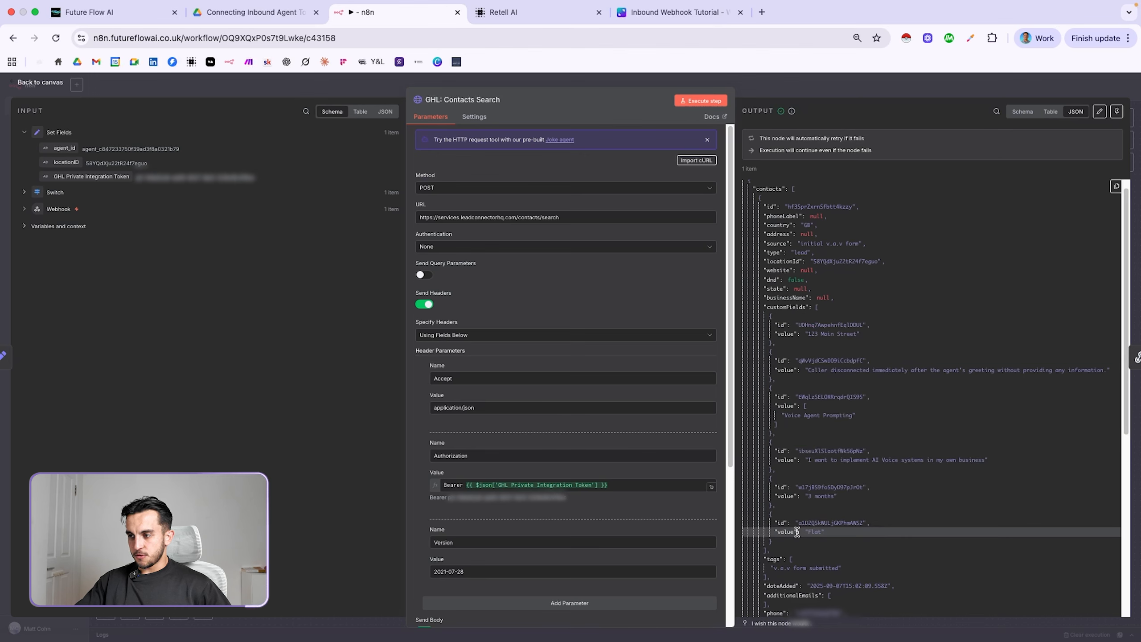
drag(774, 485, 850, 504)
click(856, 498)
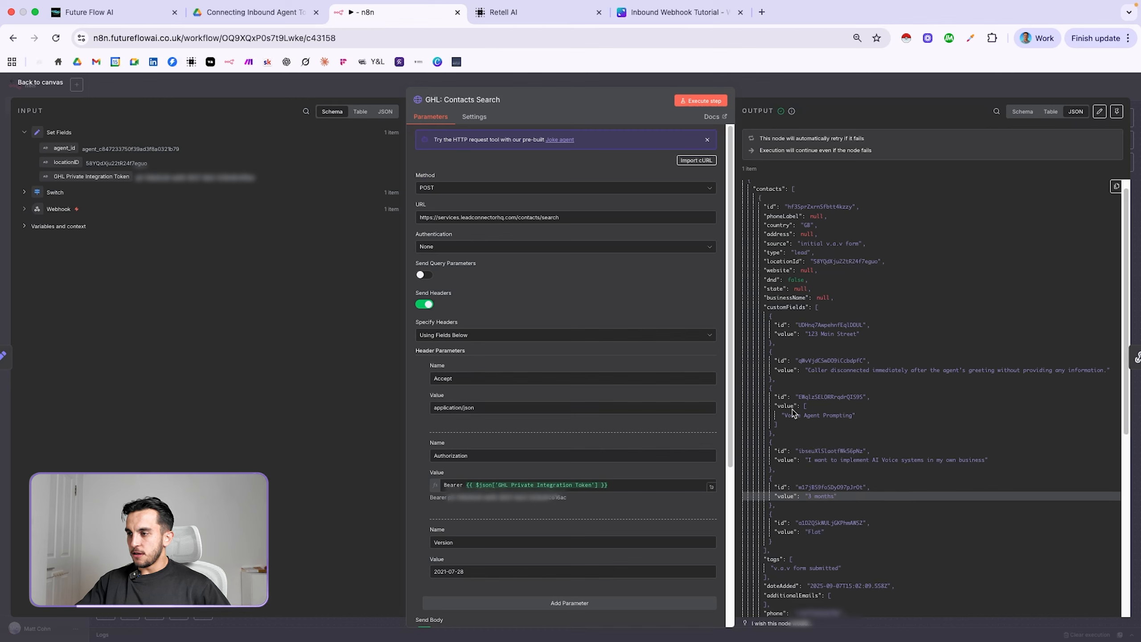
scroll(840, 373, up, 1)
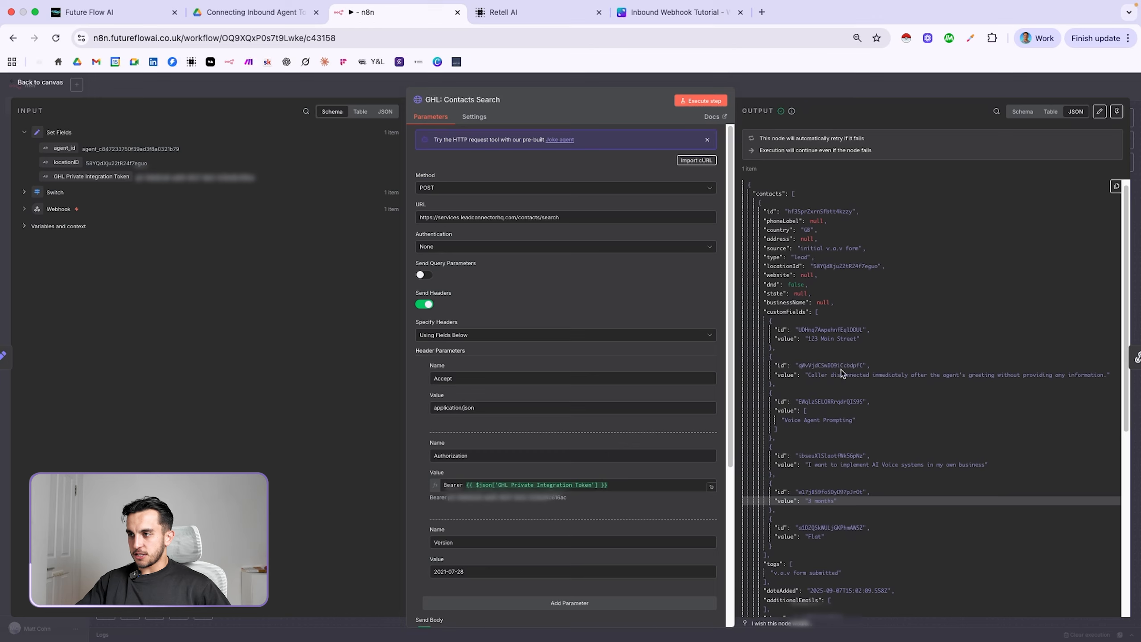
click(817, 90)
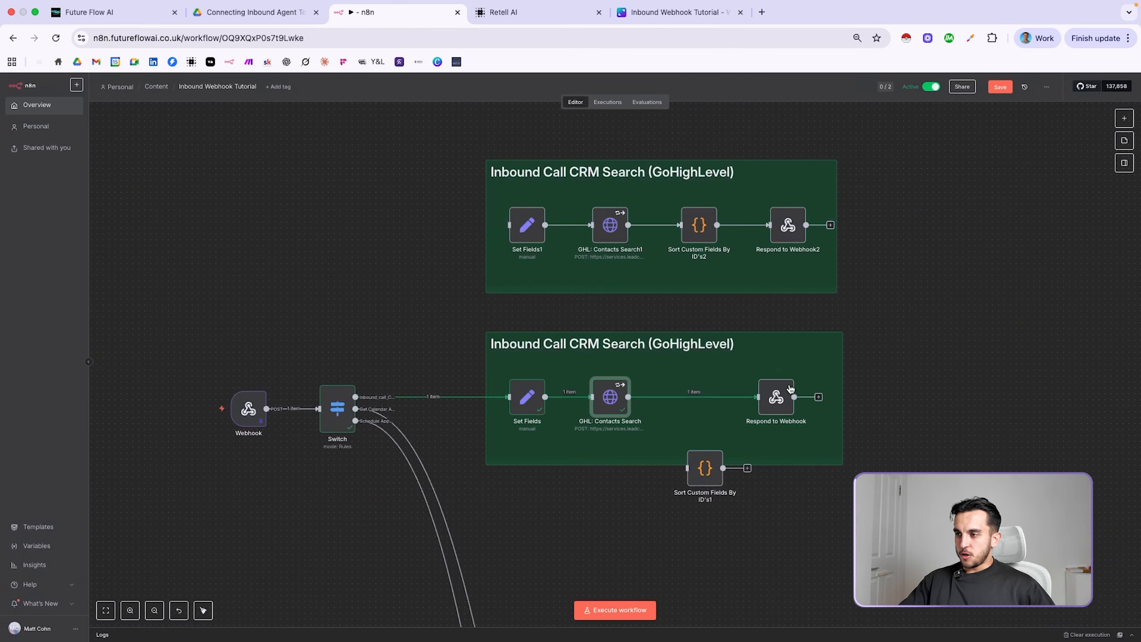
Map customFields[1].value into call_notes in the Respond to Webhook response body
double_click(777, 402)
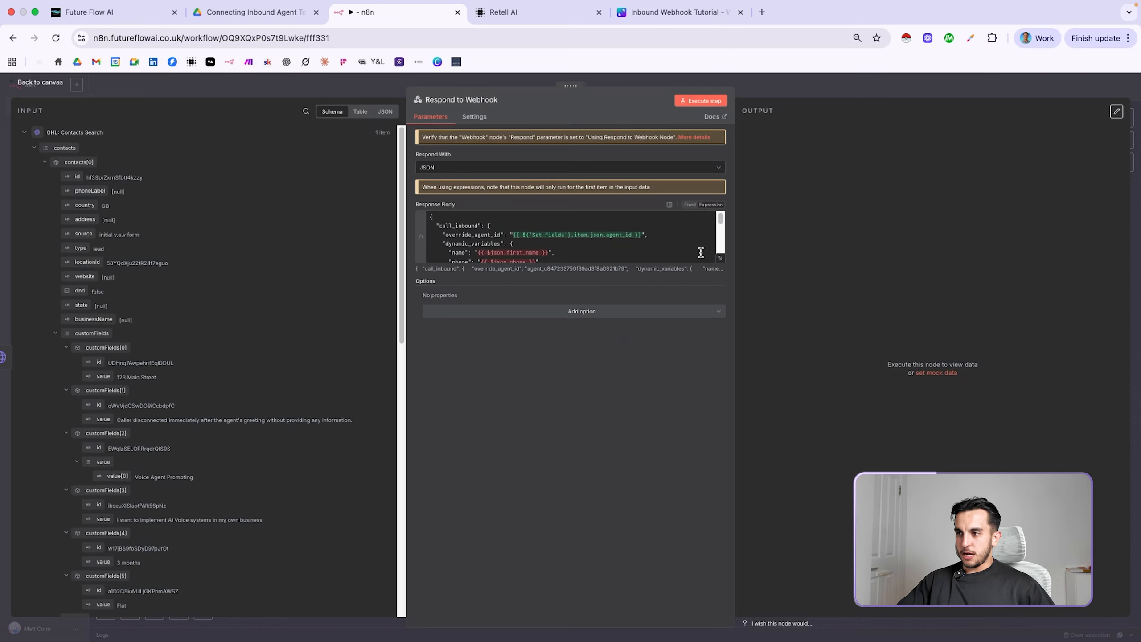
click(721, 258)
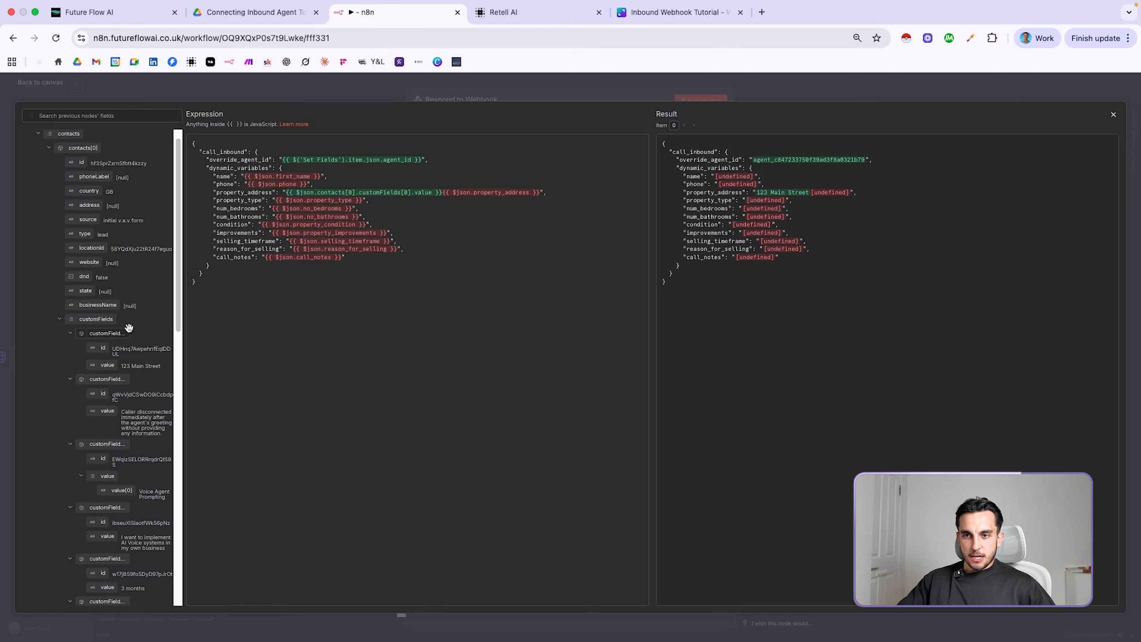
drag(180, 307, 277, 307)
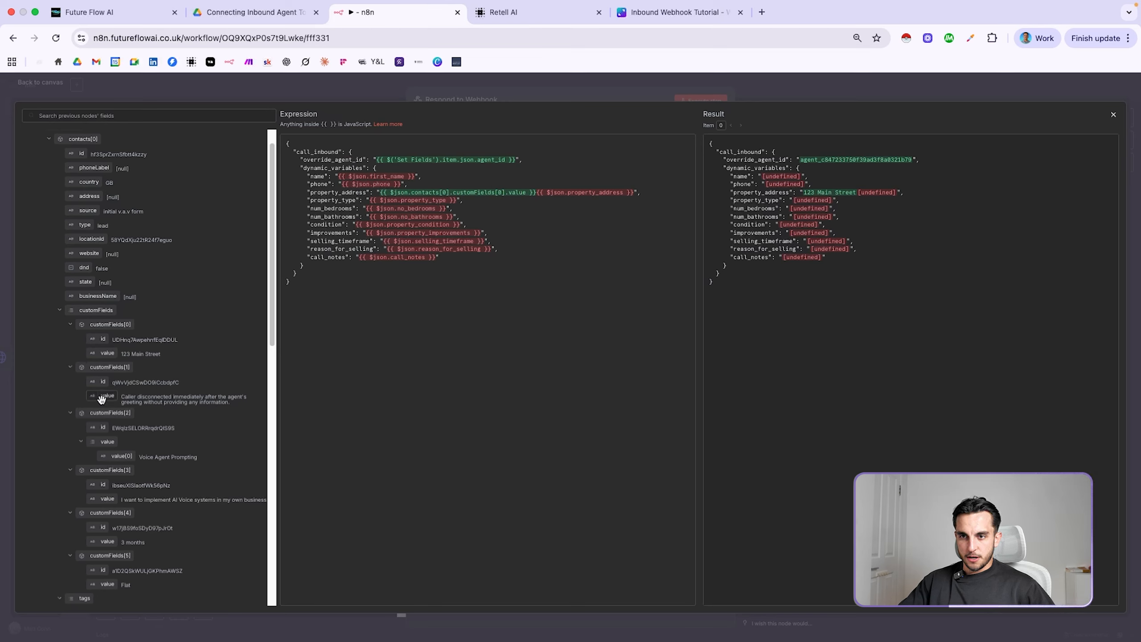
drag(103, 396, 359, 257)
scroll(185, 459, down, 1)
scroll(185, 456, down, 3)
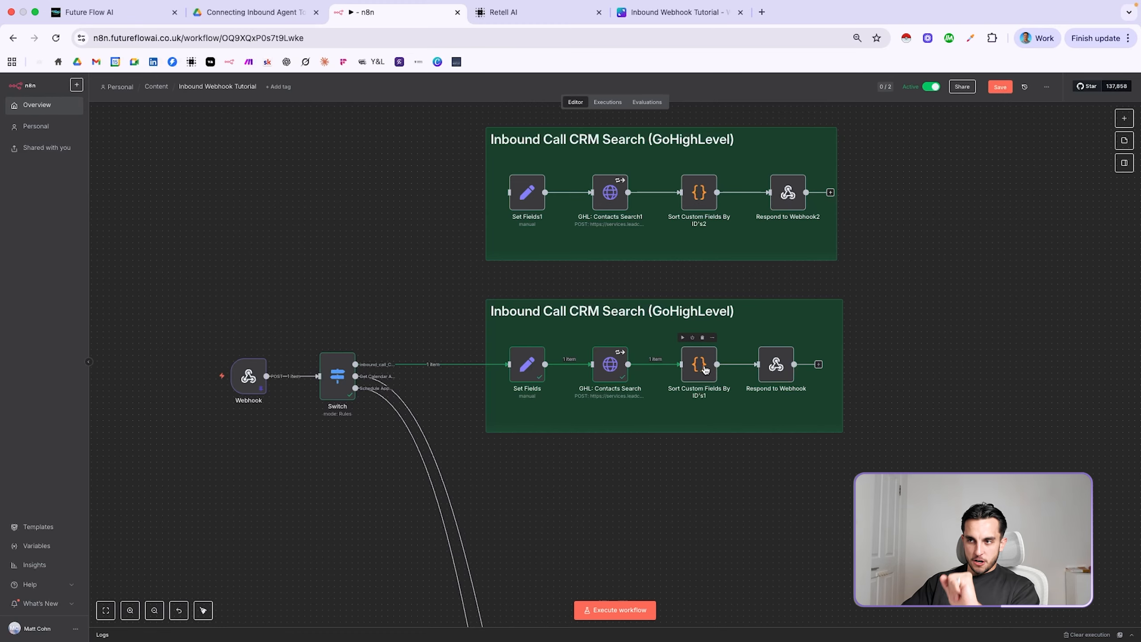
Execute the standalone Custom Fields - GET Request node to fetch the account's custom fields
scroll(660, 395, up, 5)
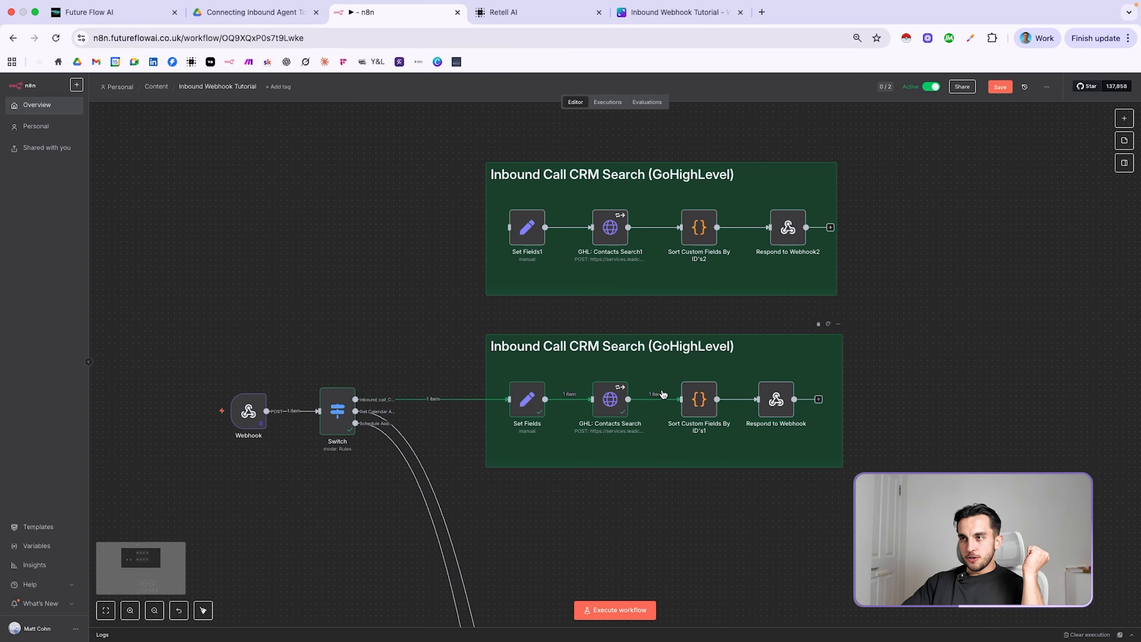
scroll(661, 395, up, 1)
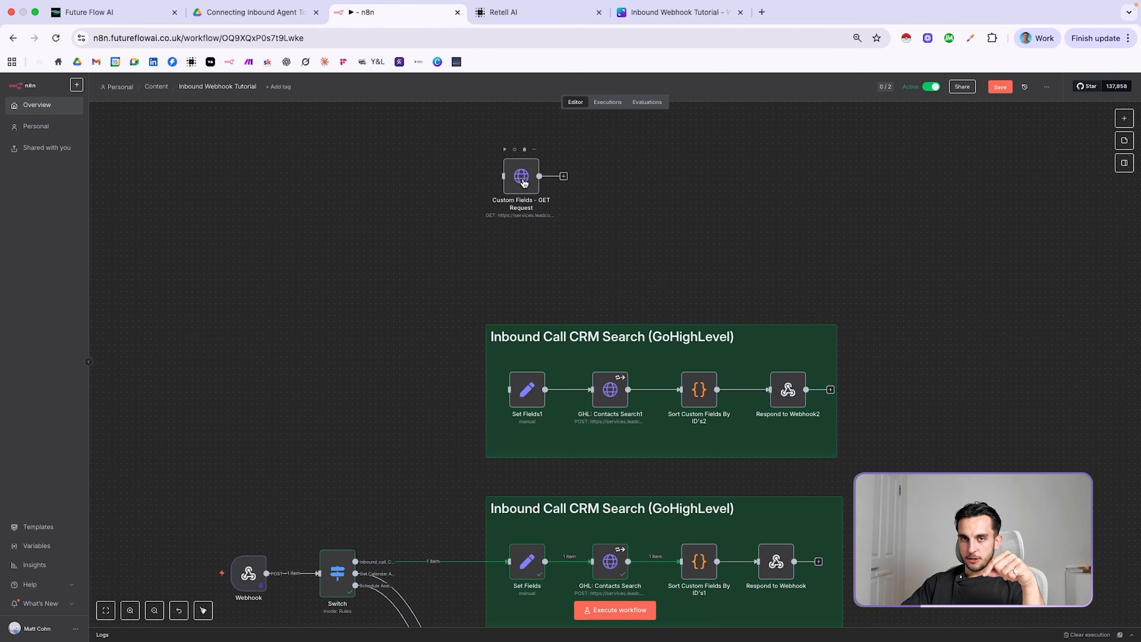
click(506, 153)
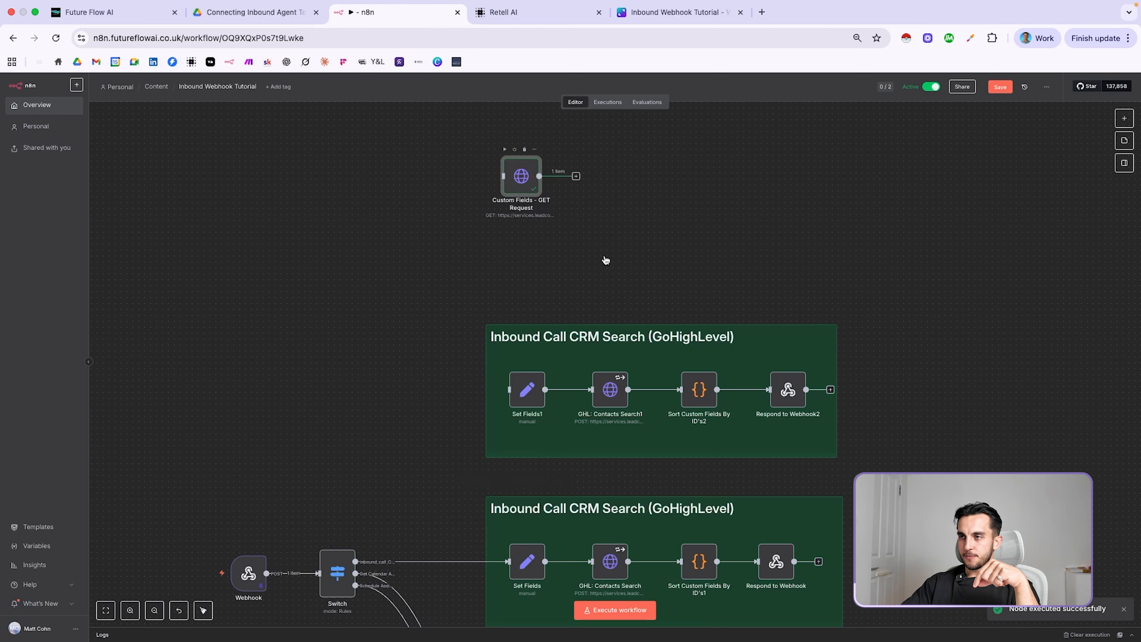
double_click(520, 175)
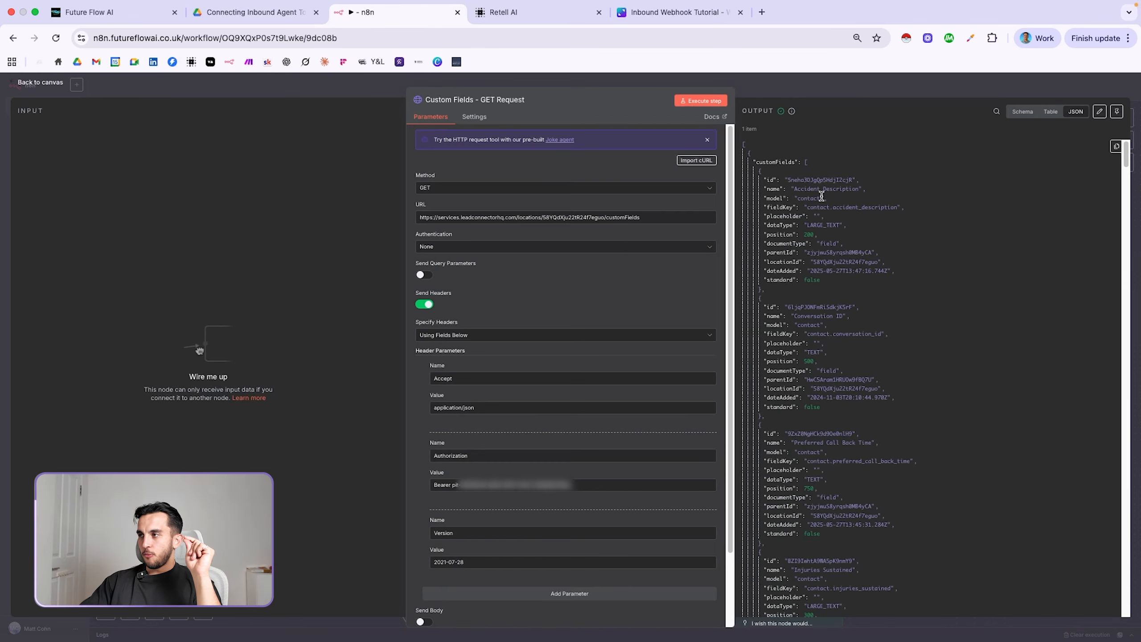
drag(1130, 142, 1129, 165)
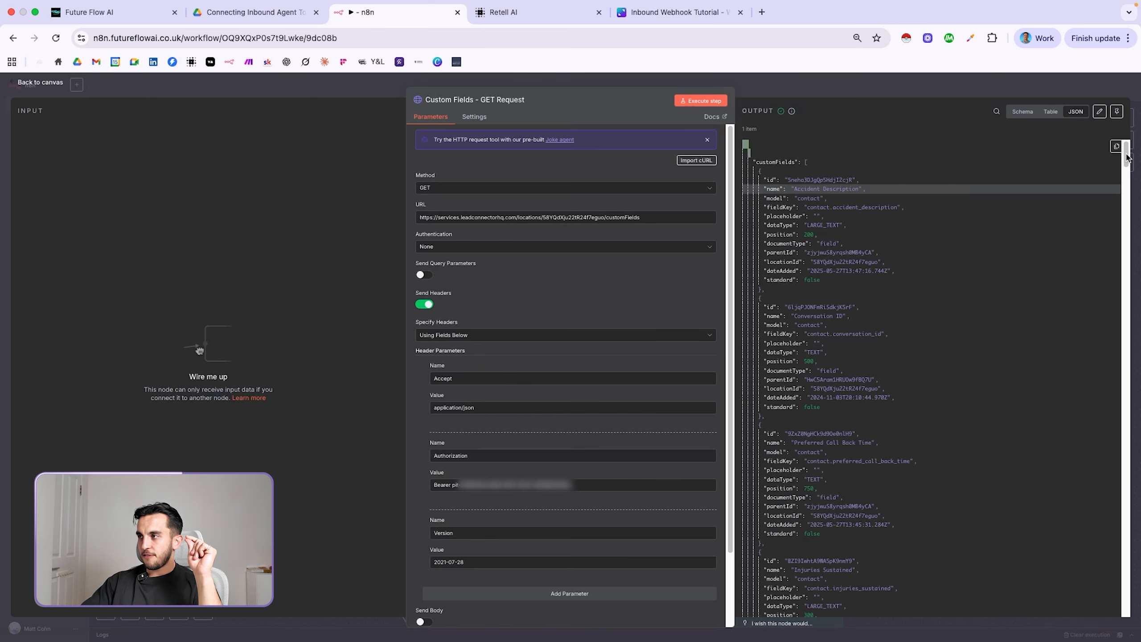
drag(1127, 161, 1130, 586)
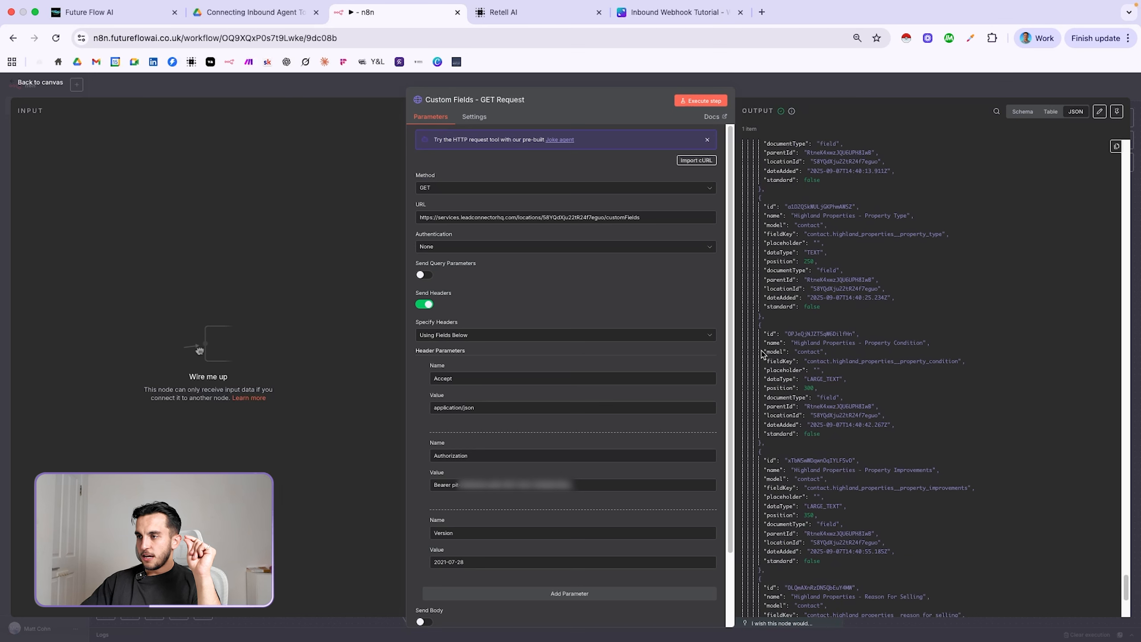
drag(765, 333, 858, 333)
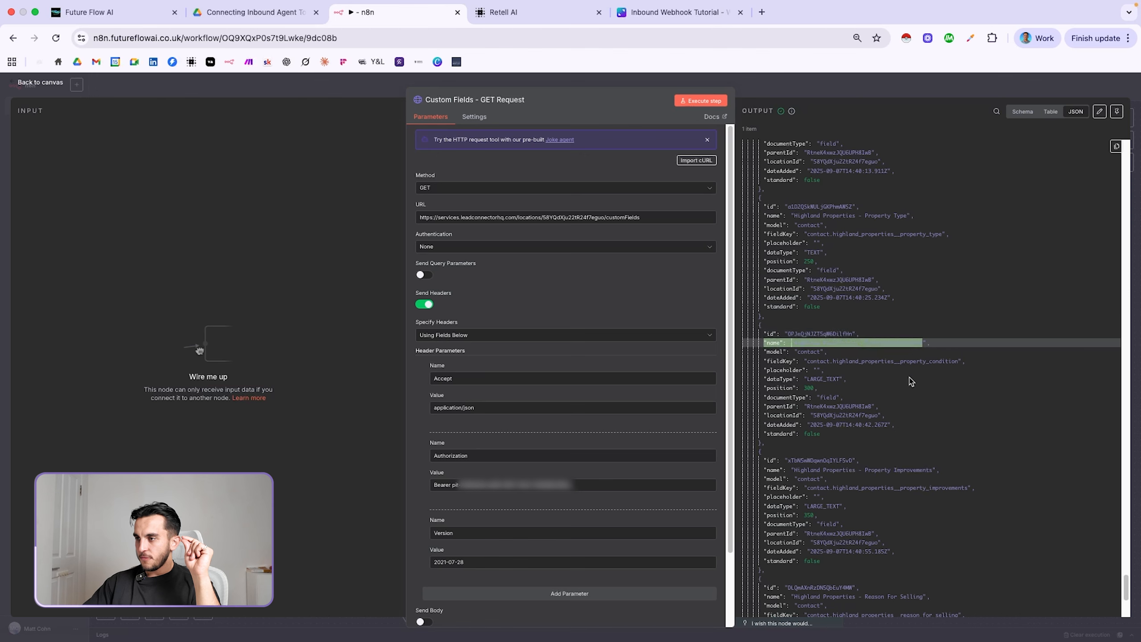
click(804, 368)
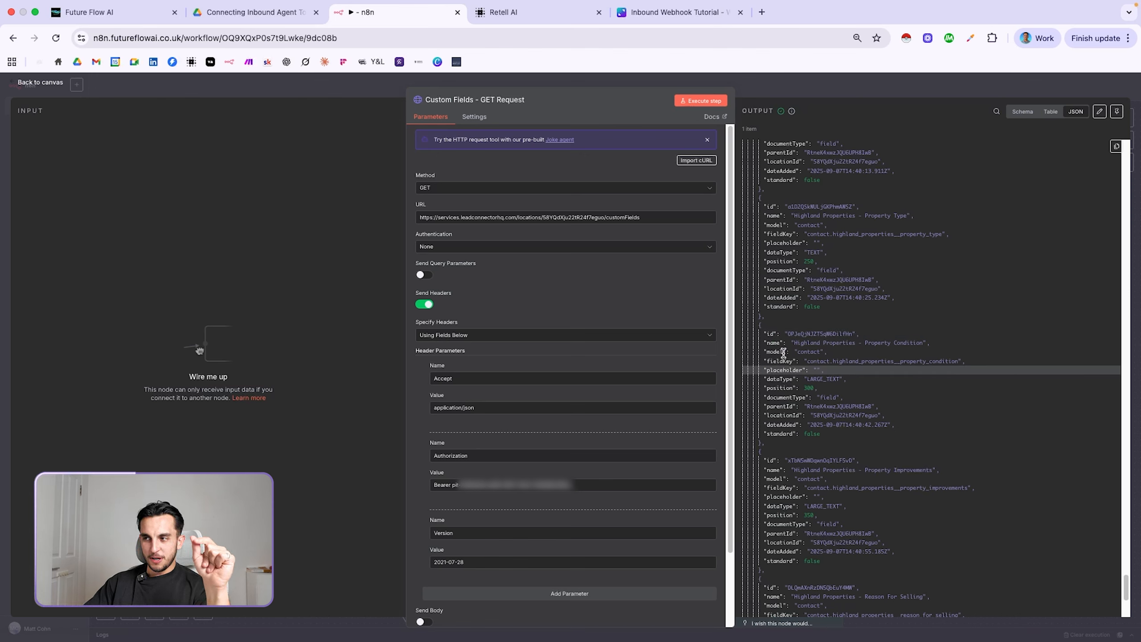
drag(768, 334, 844, 333)
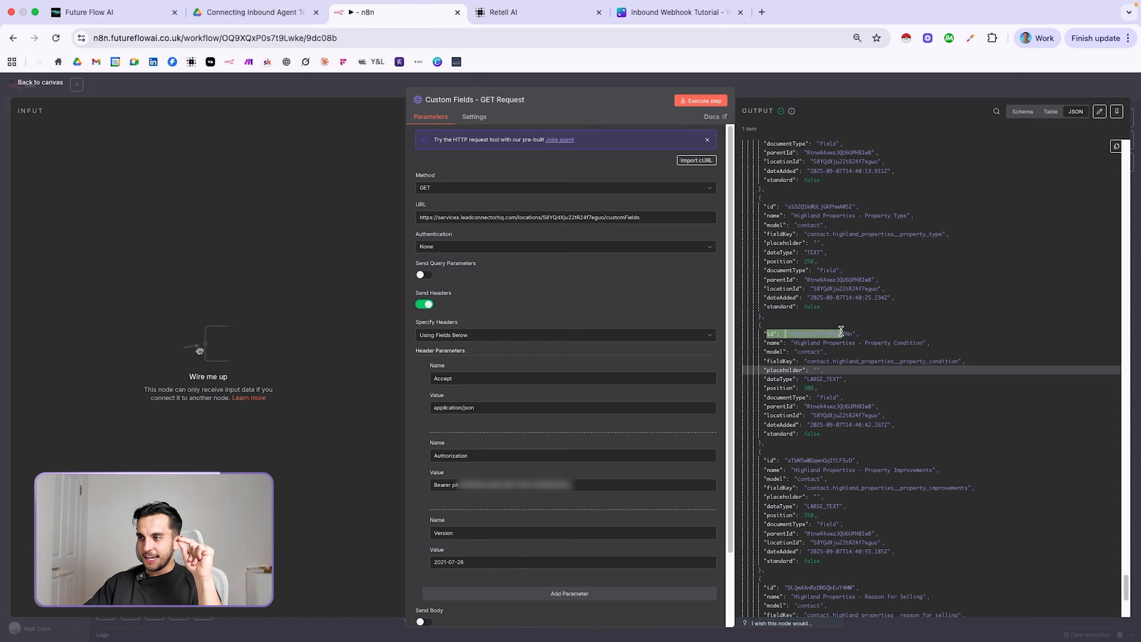
Run the workflow from the Webhook node using the test inbound call
click(908, 90)
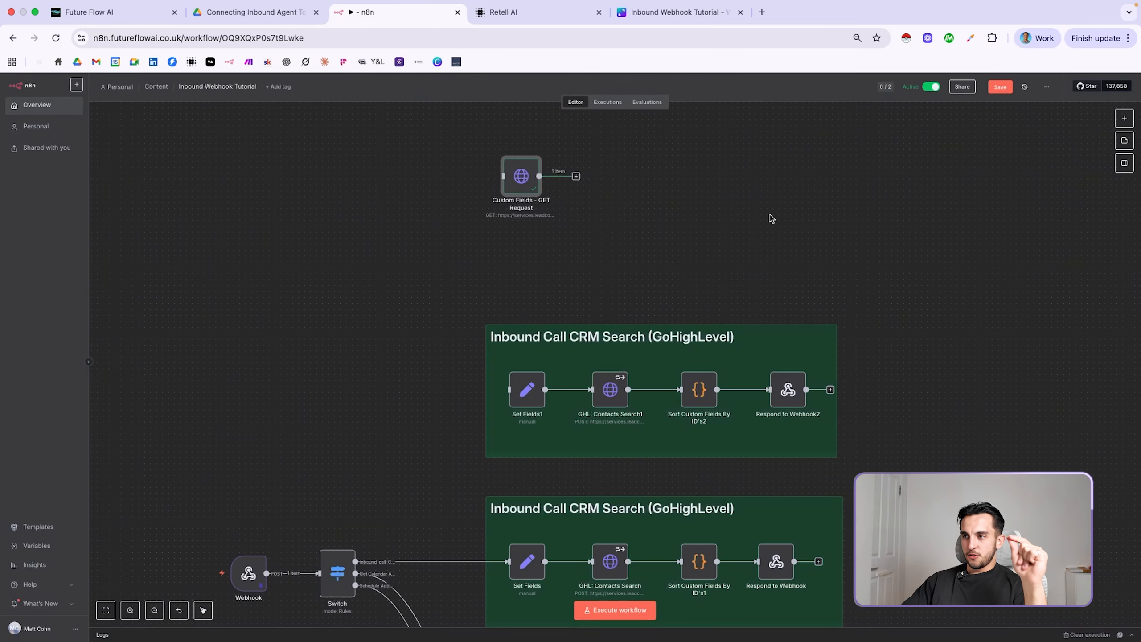
scroll(827, 454, down, 5)
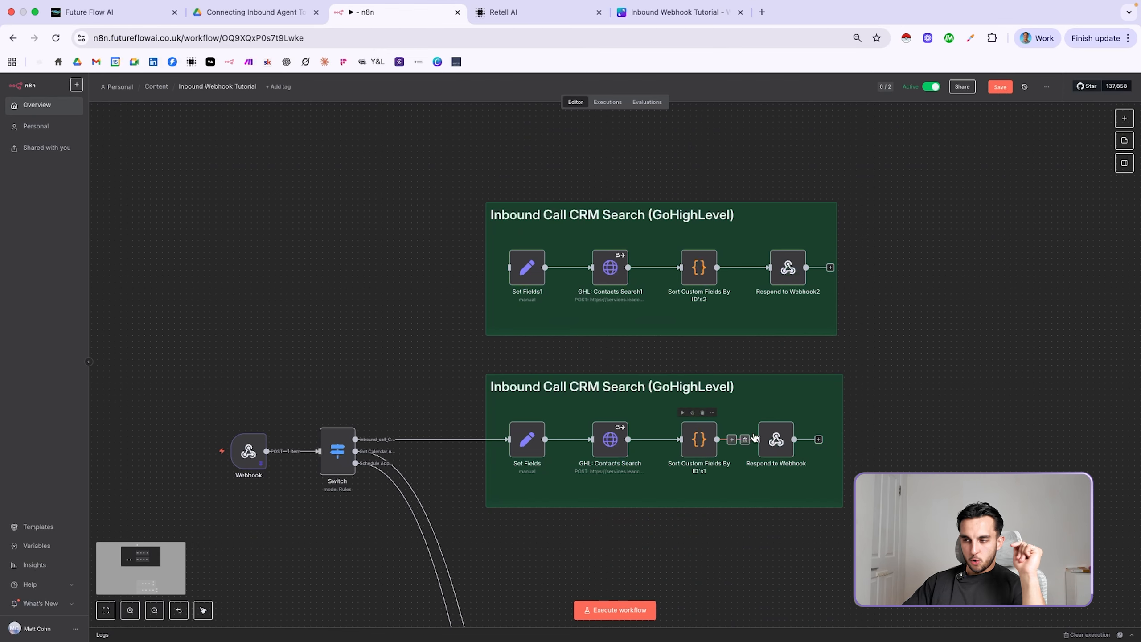
scroll(698, 448, down, 2)
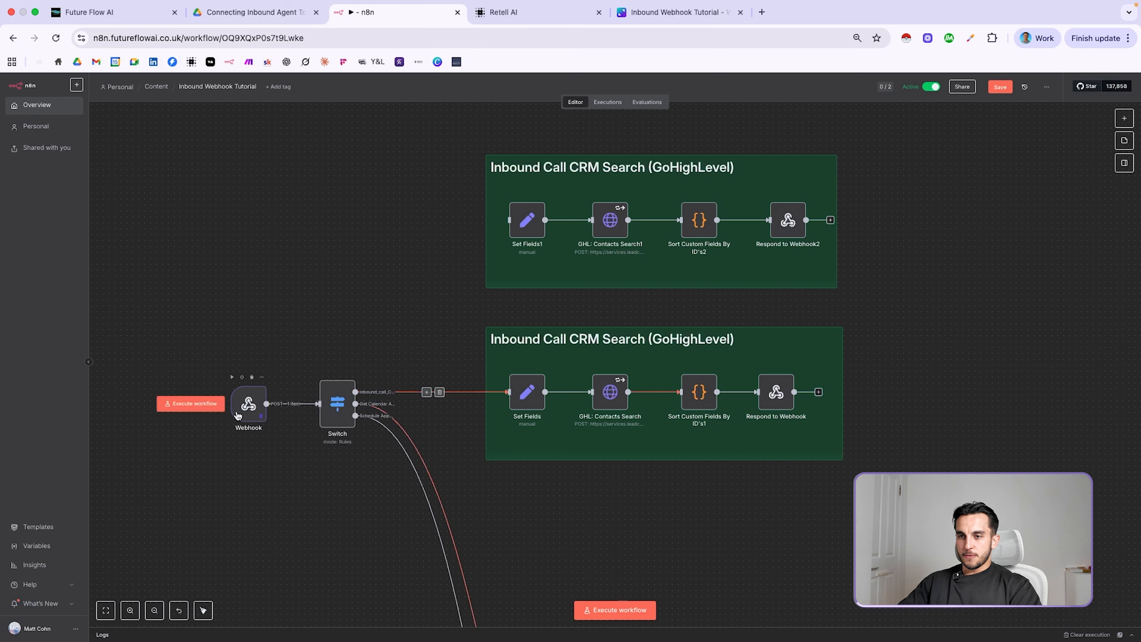
mouse_move(195, 411)
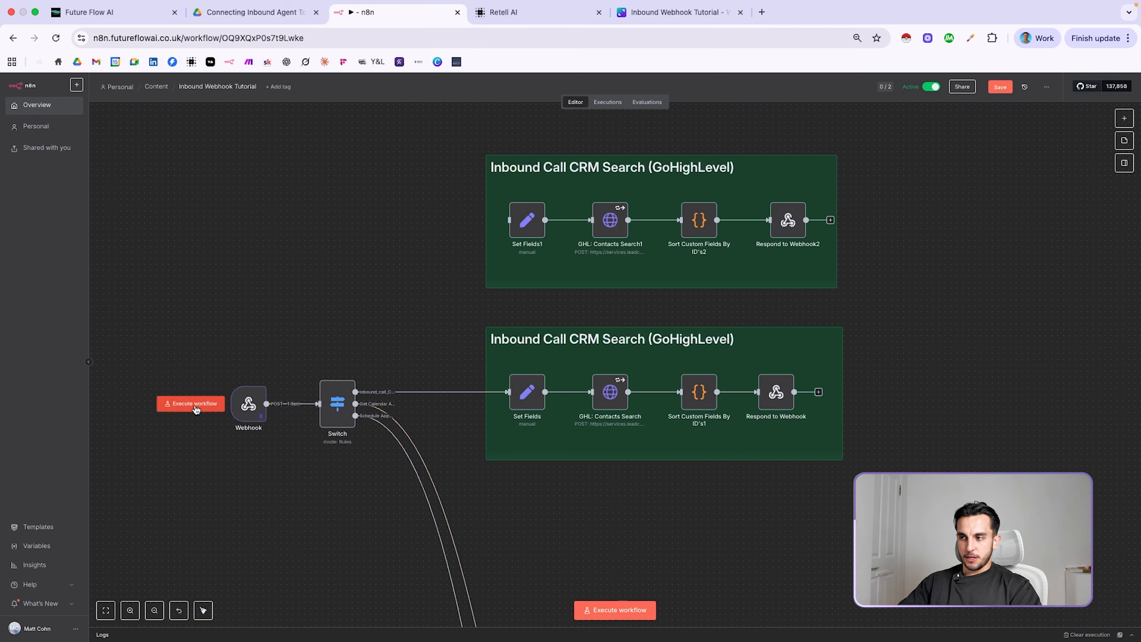
click(196, 405)
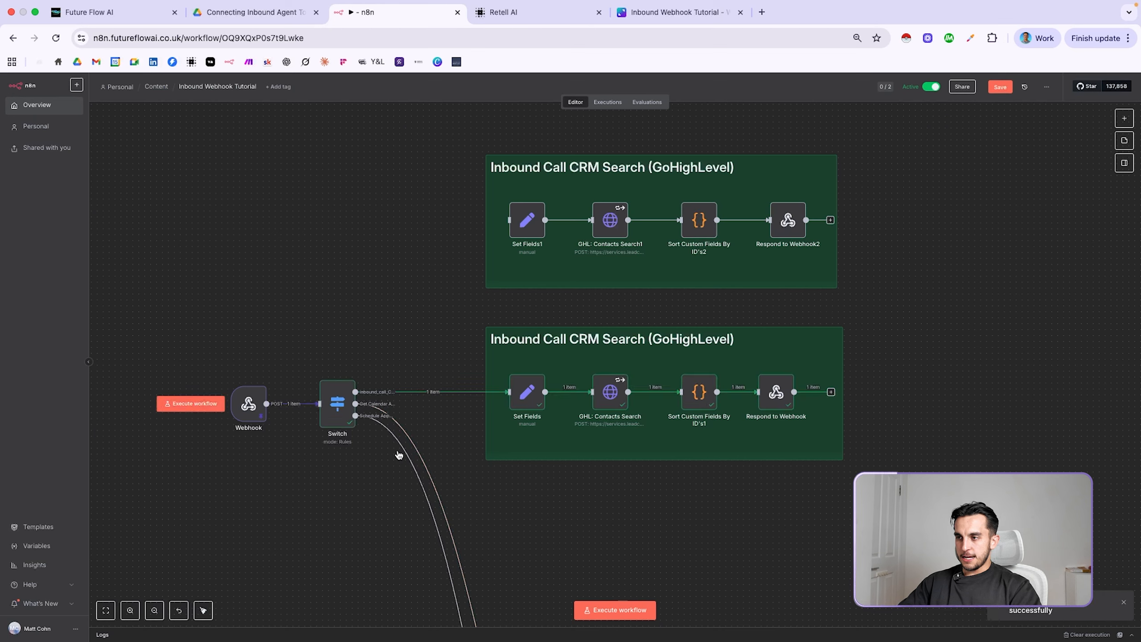
double_click(699, 395)
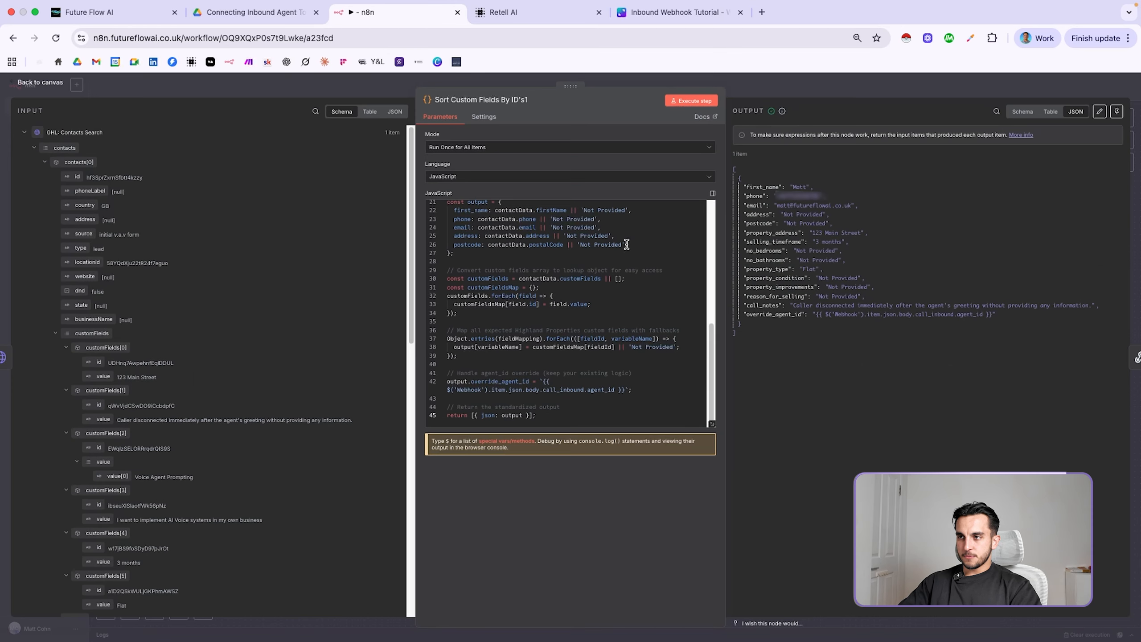
scroll(711, 342, up, 3)
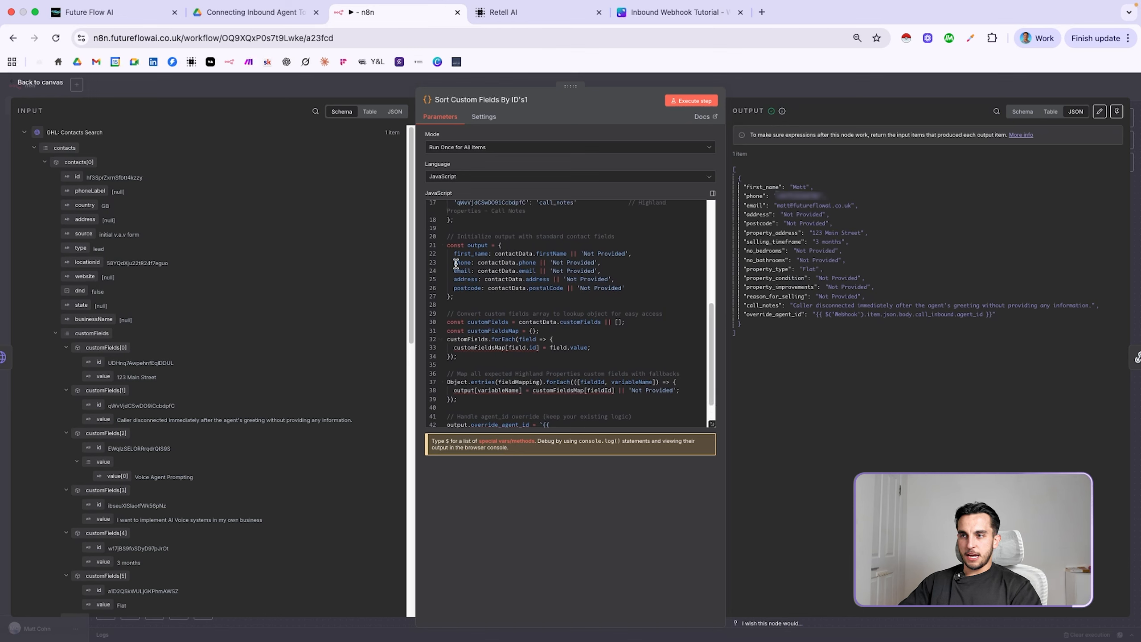
drag(553, 262, 602, 262)
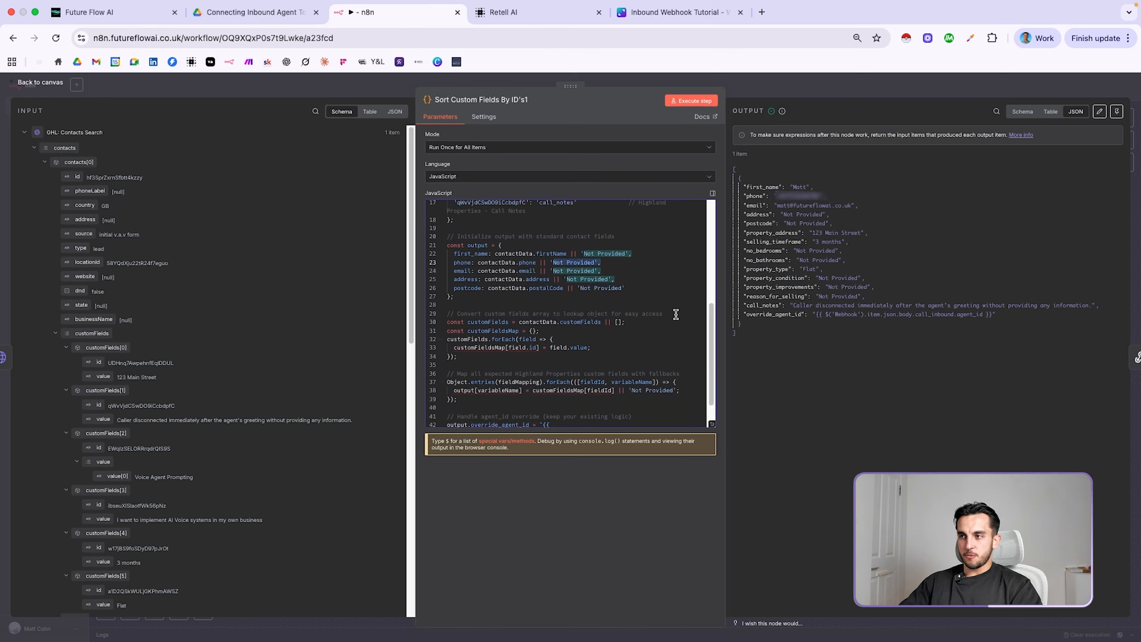
drag(715, 340, 719, 261)
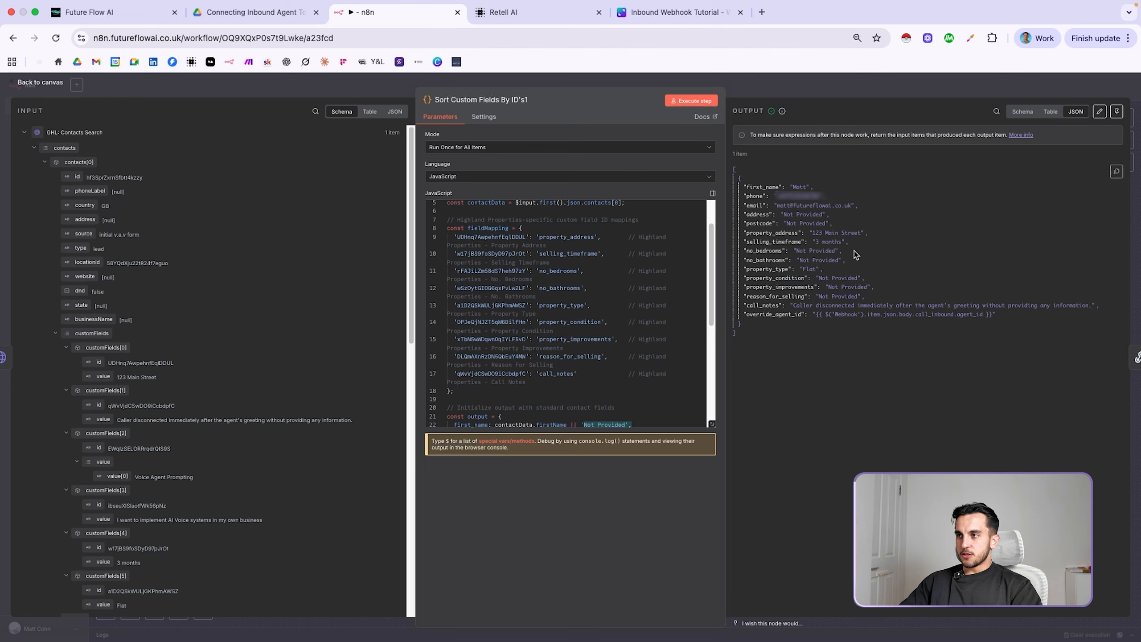
drag(744, 187, 1010, 314)
click(871, 251)
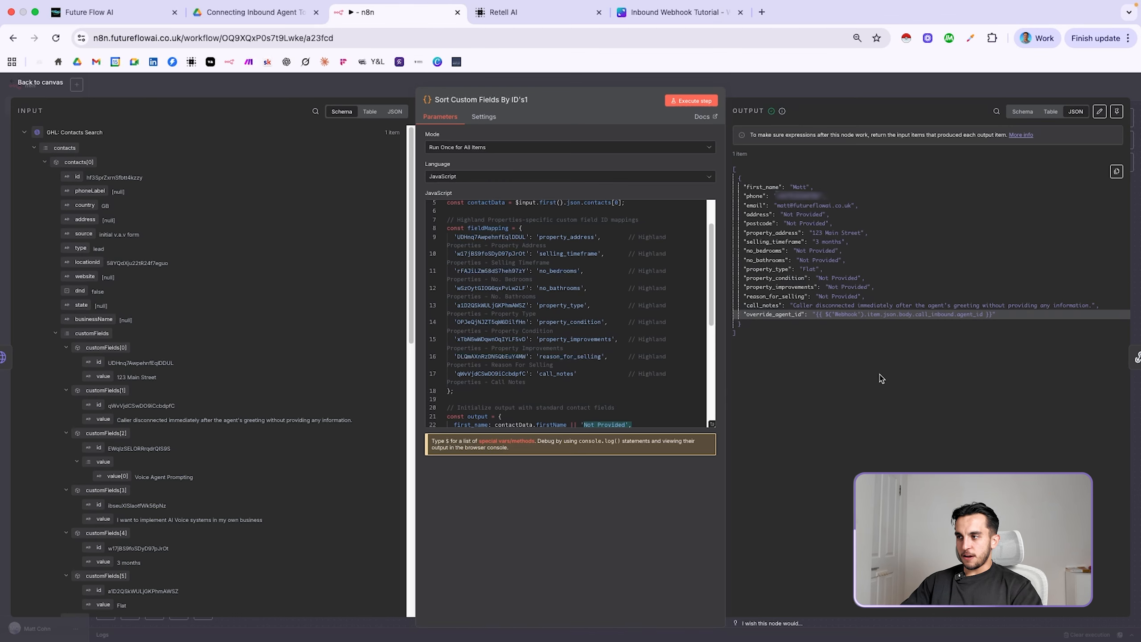
click(831, 95)
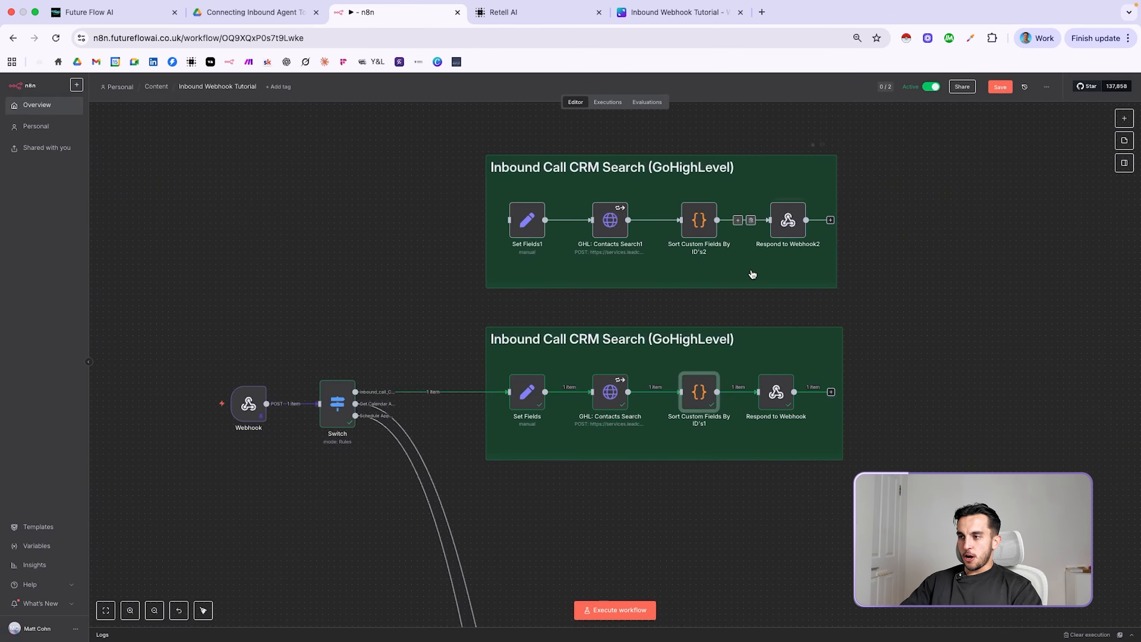
Expand the Respond to Webhook response body expression and review the num_bedrooms mapping
double_click(776, 393)
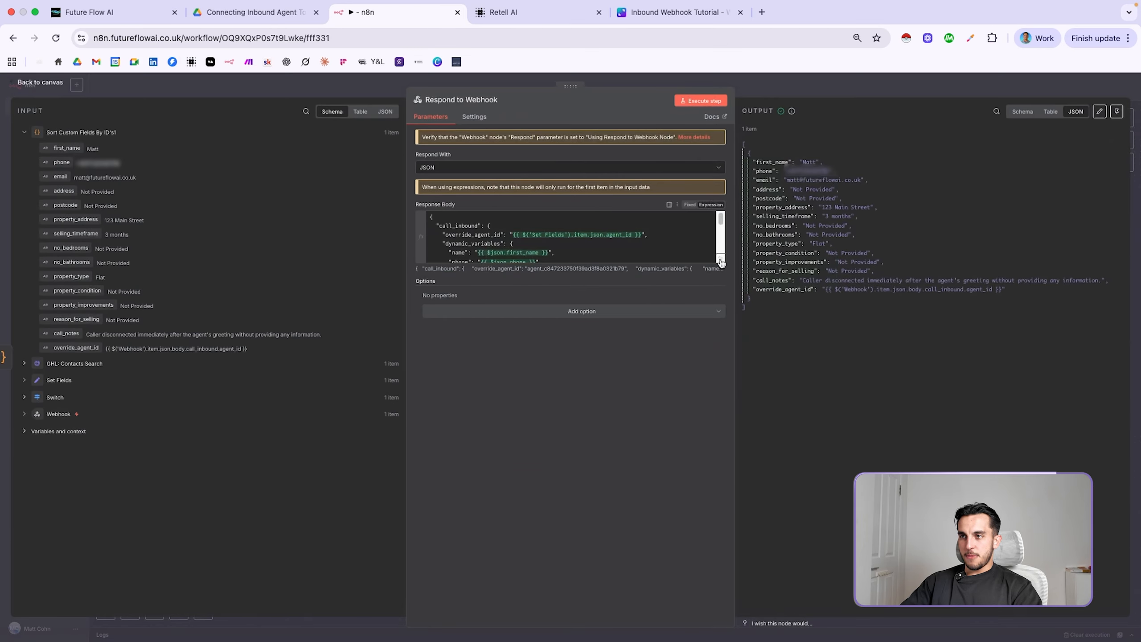
click(720, 262)
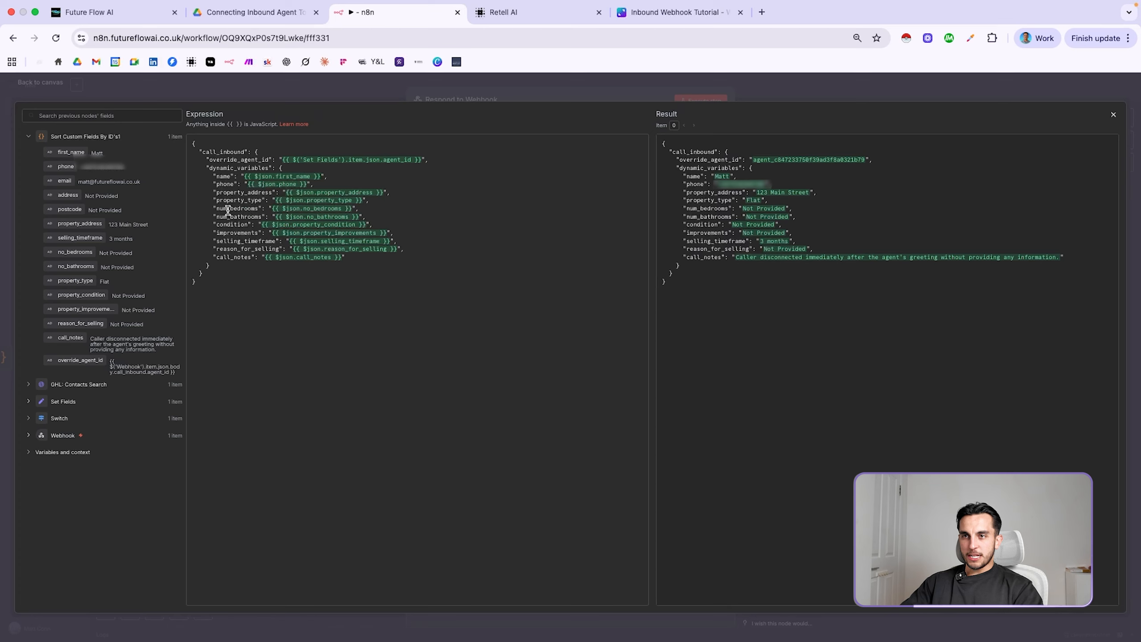
drag(211, 207, 364, 206)
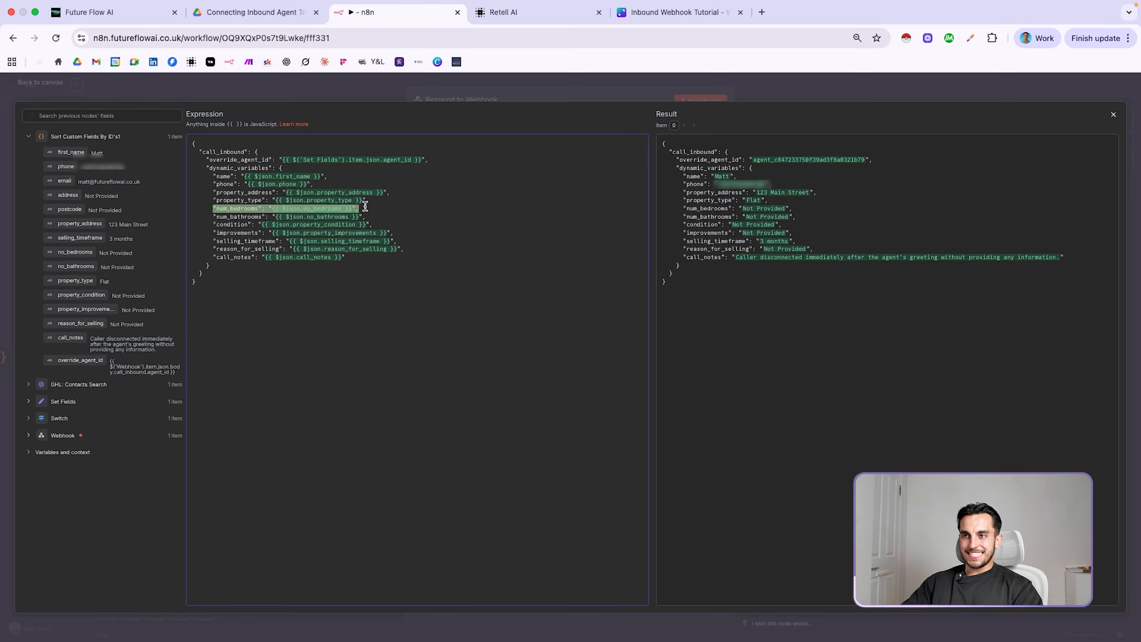
click(368, 207)
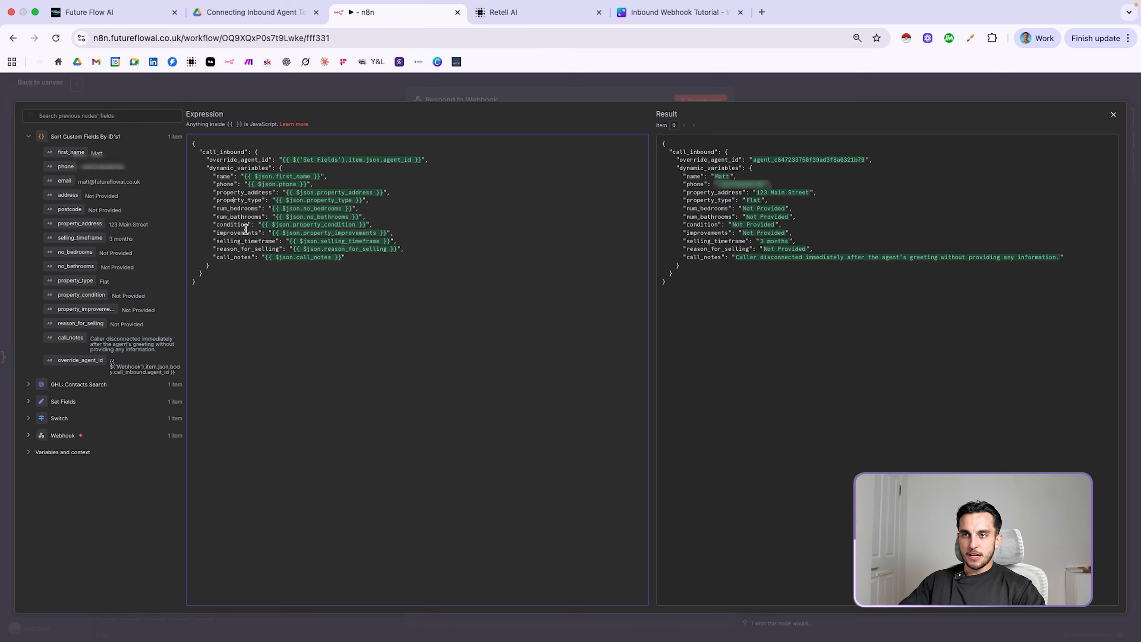
Highlight the name variable key, then bring up the Retell AI agent prompt
drag(217, 176, 231, 176)
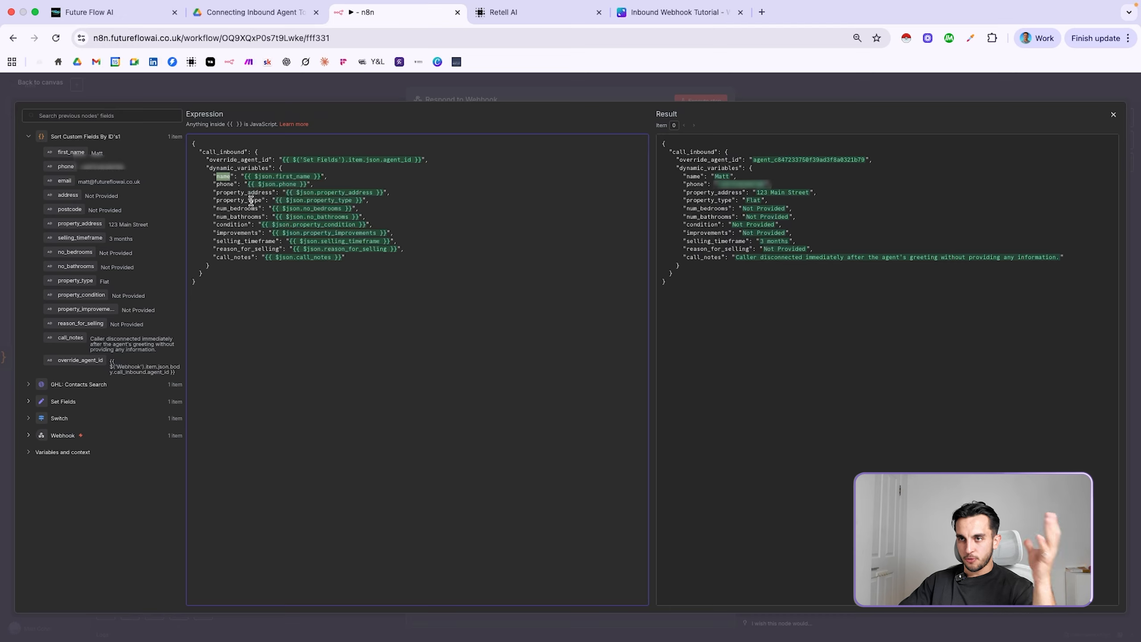
key(ctrl+Tab)
scroll(151, 315, up, 1)
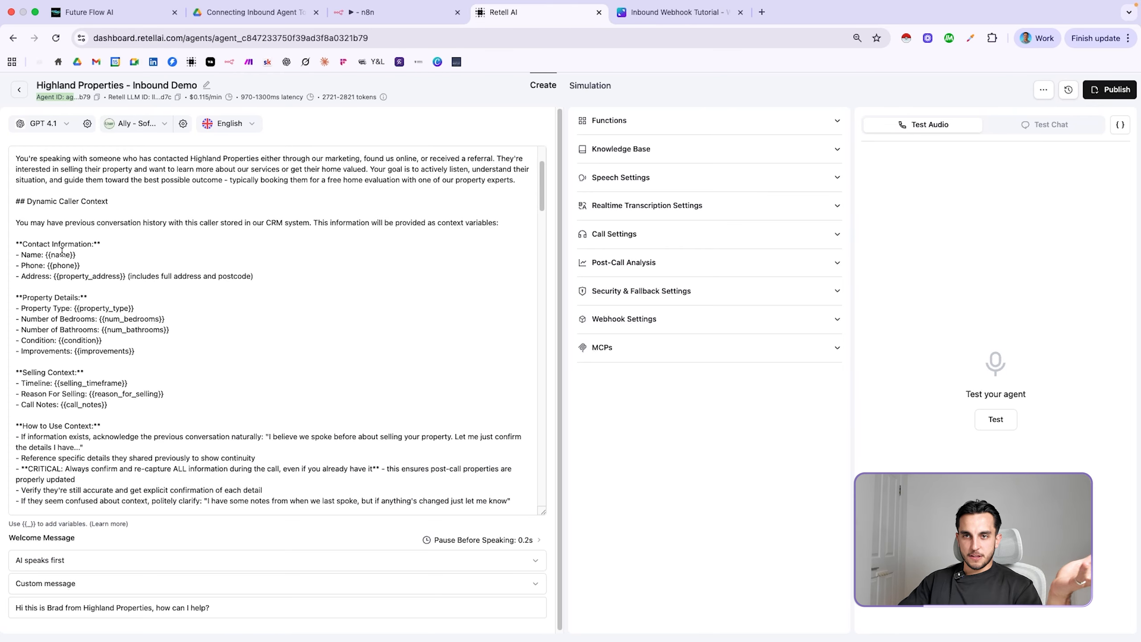
Locate the {{name}} and {{property_address}} placeholders in the Retell AI prompt
drag(52, 256, 76, 256)
click(60, 265)
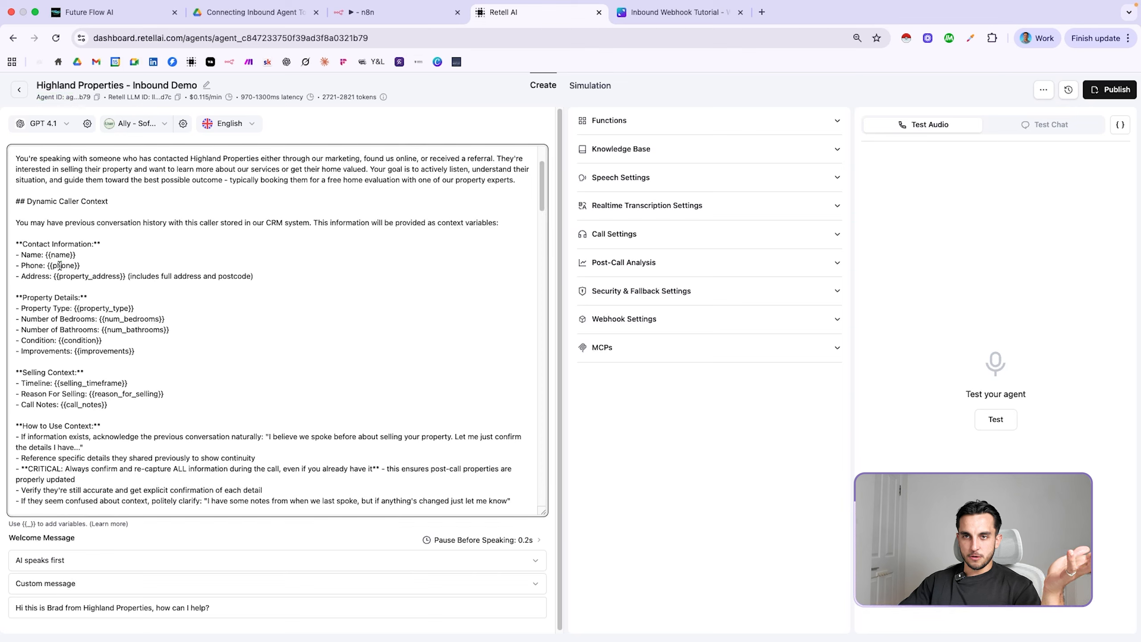
drag(60, 277, 90, 281)
click(90, 279)
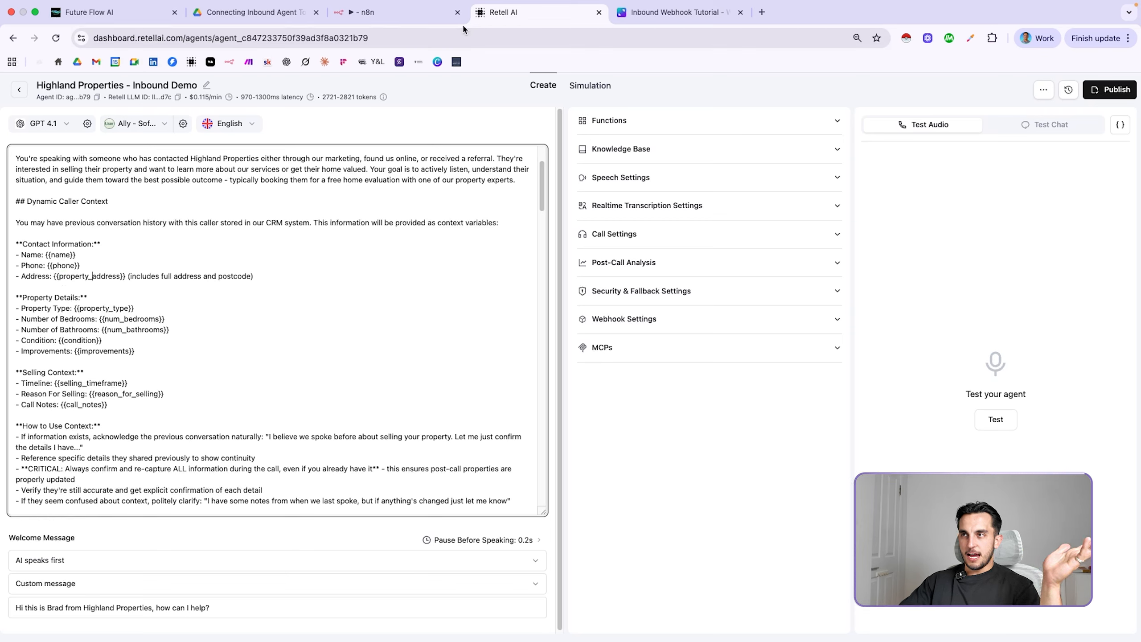
Find the matching name and property_address keys in n8n's response body expression
click(411, 18)
click(234, 185)
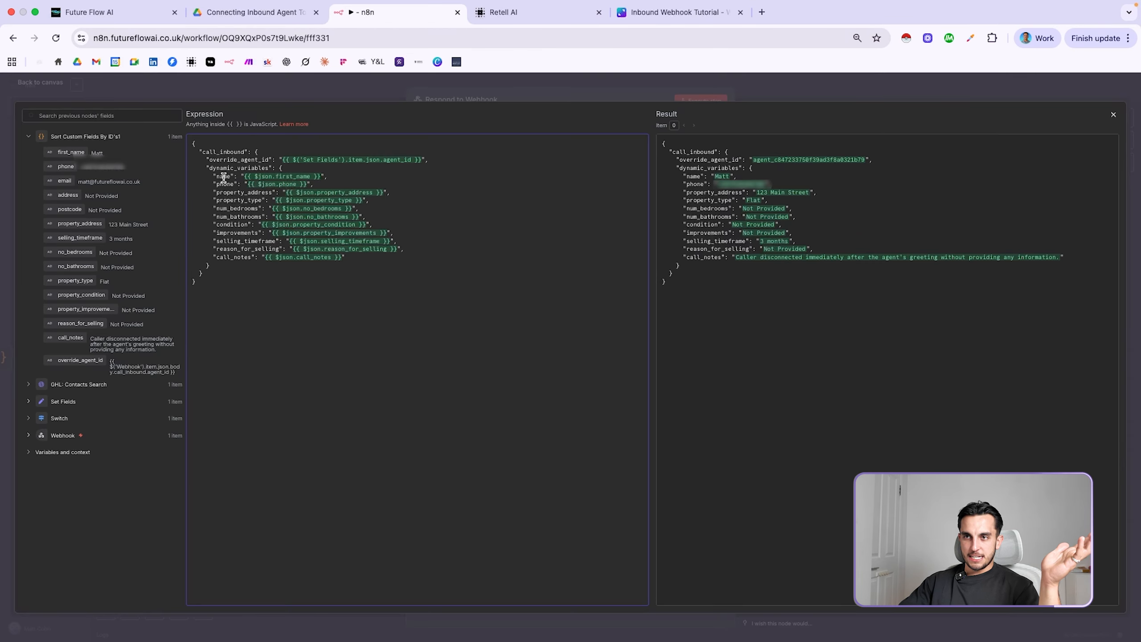
double_click(232, 193)
click(247, 200)
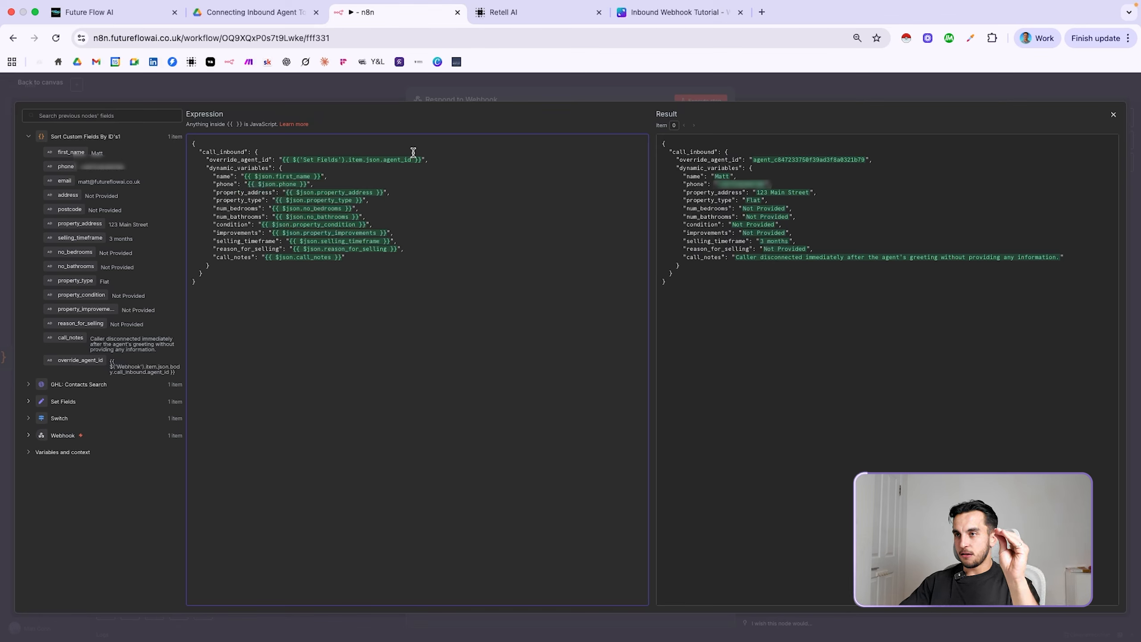
Compare {{num_bathrooms}} and {{num_bedrooms}} in the prompt, then select n8n's property_type mapping line
click(531, 18)
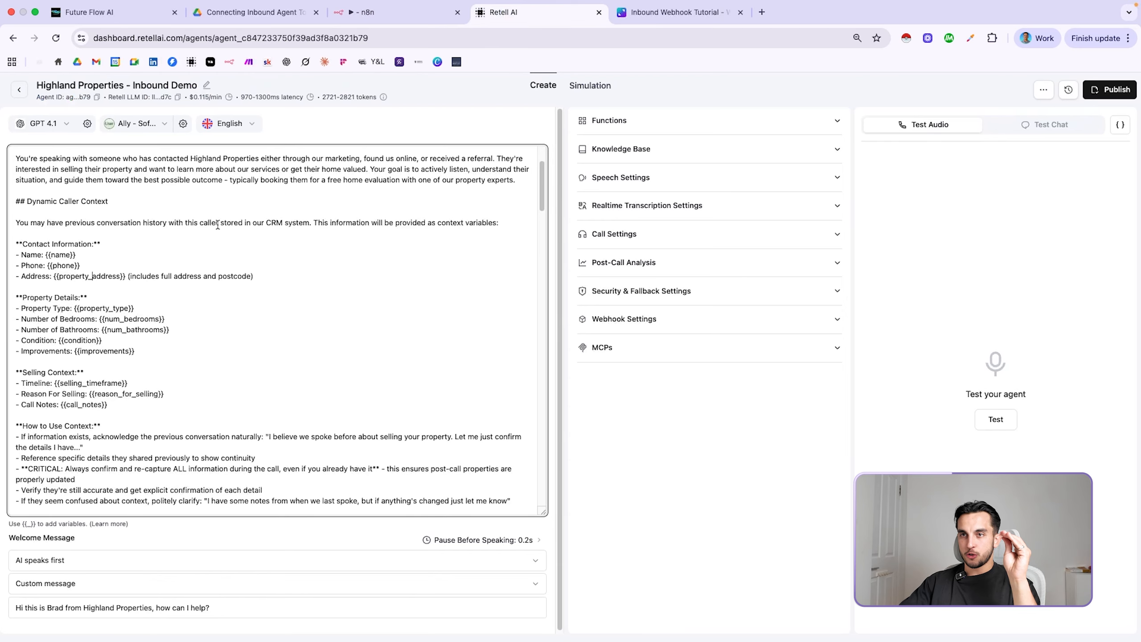
drag(174, 329, 111, 330)
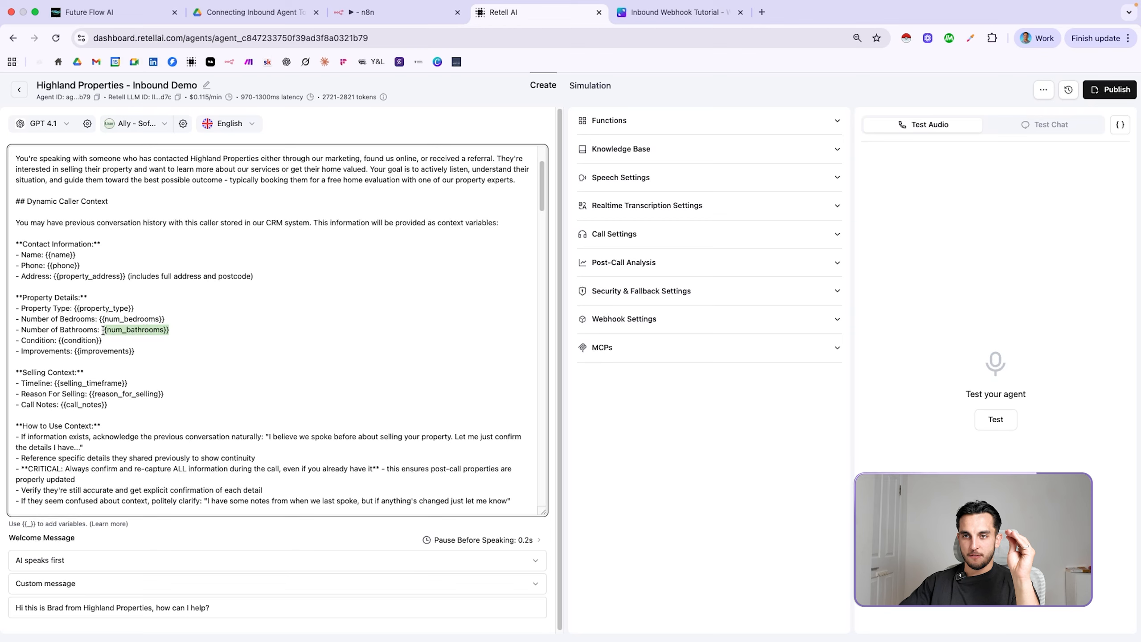
click(216, 327)
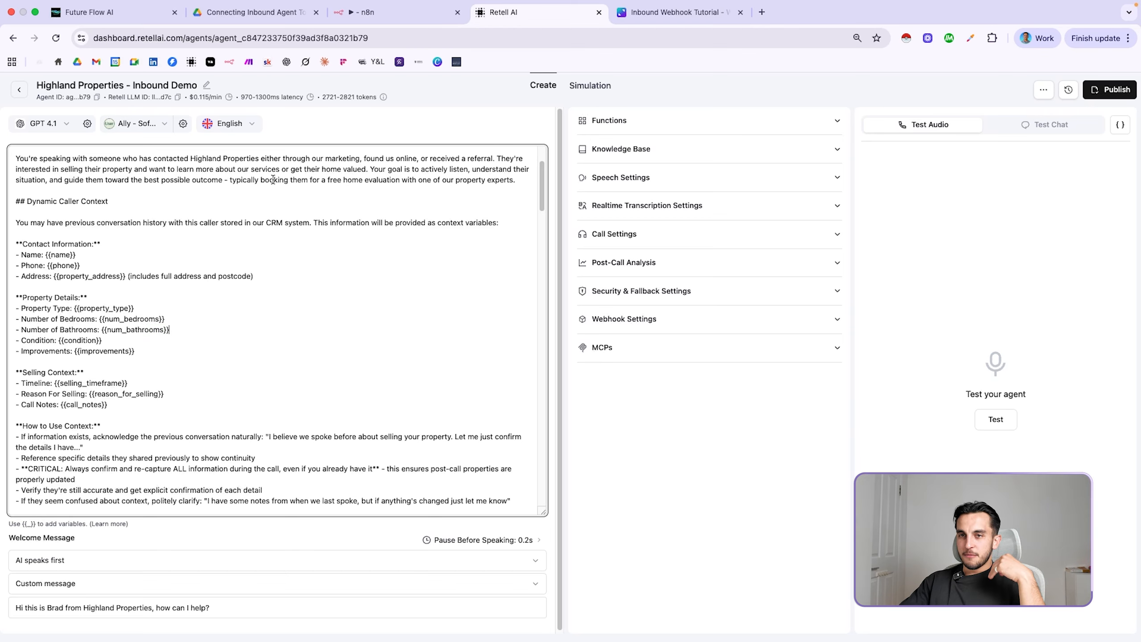
drag(106, 319, 156, 318)
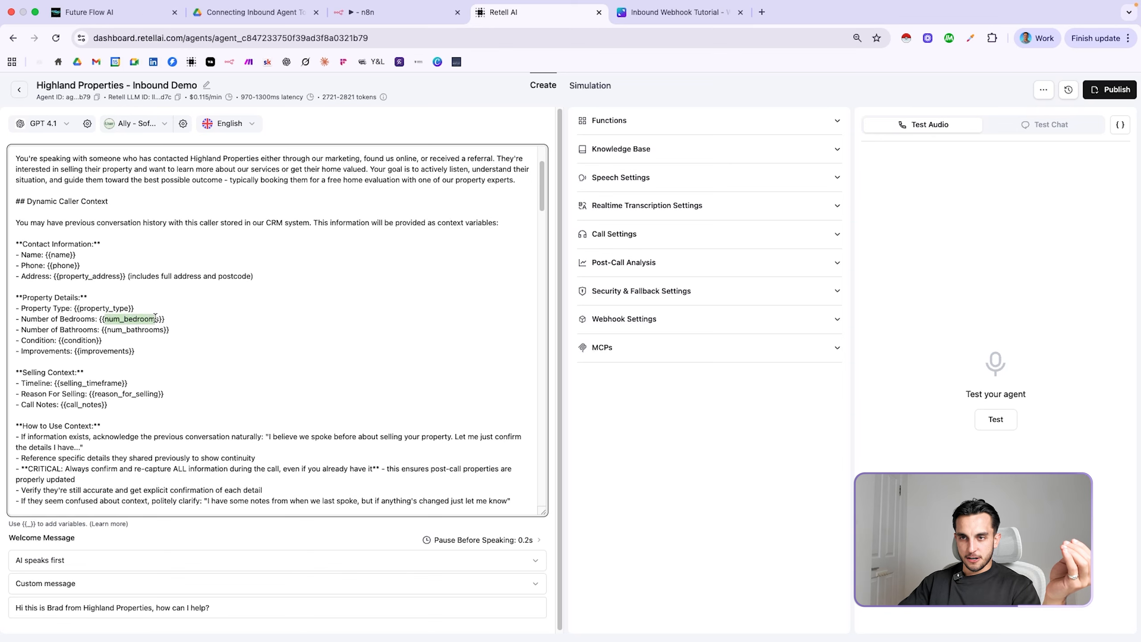
click(377, 12)
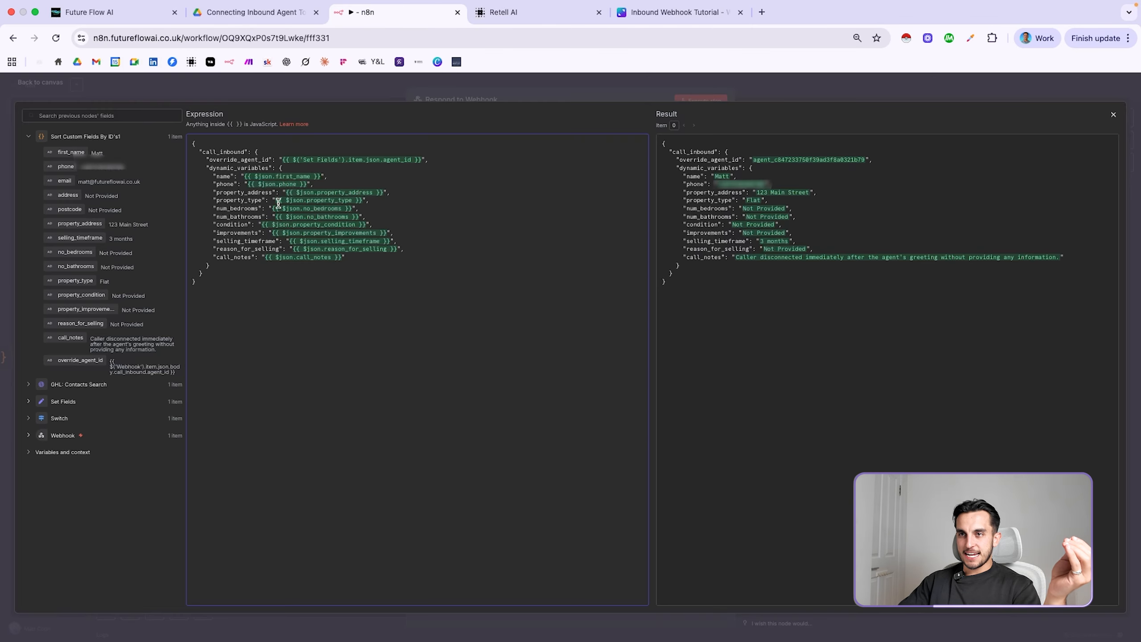
triple_click(238, 200)
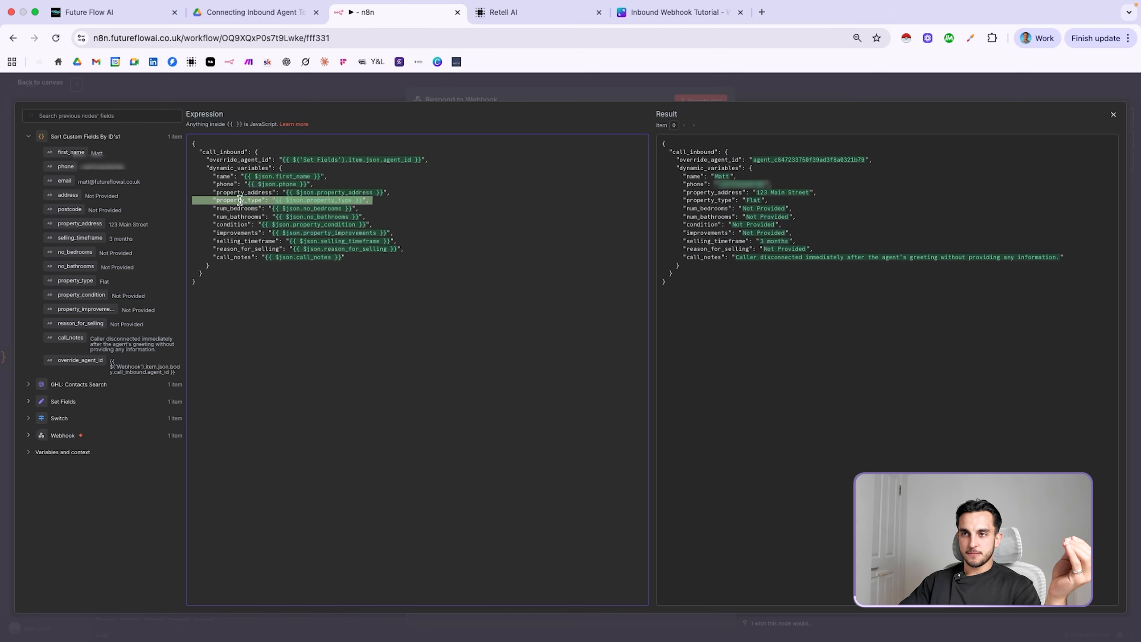
Close the expression editor and save the workflow
key(Escape)
key(Escape)
click(997, 88)
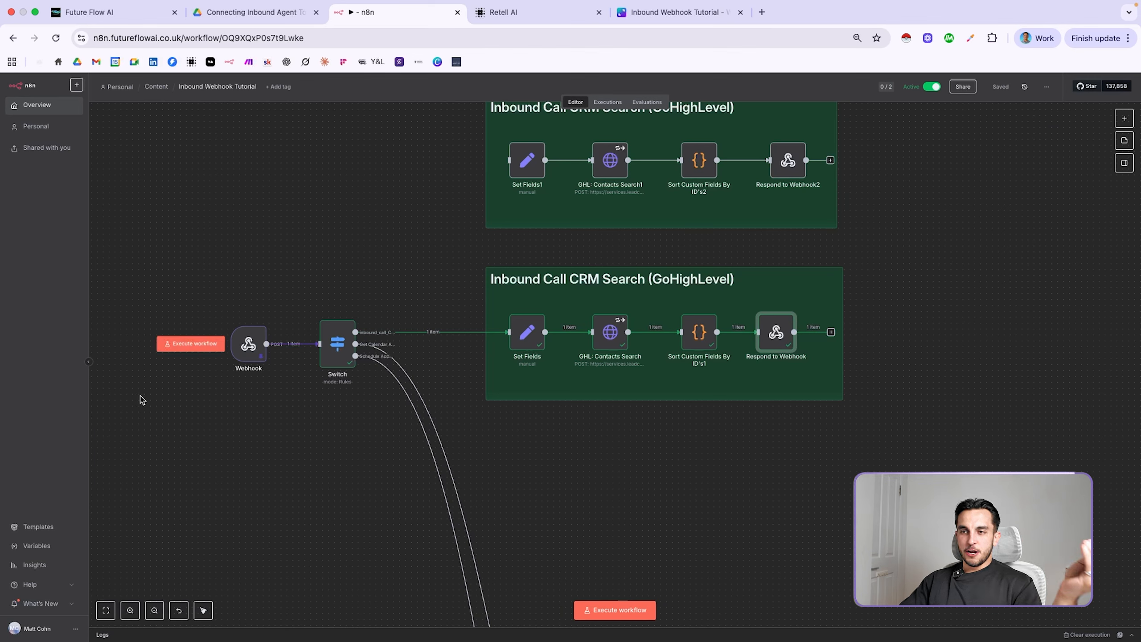
mouse_move(248, 347)
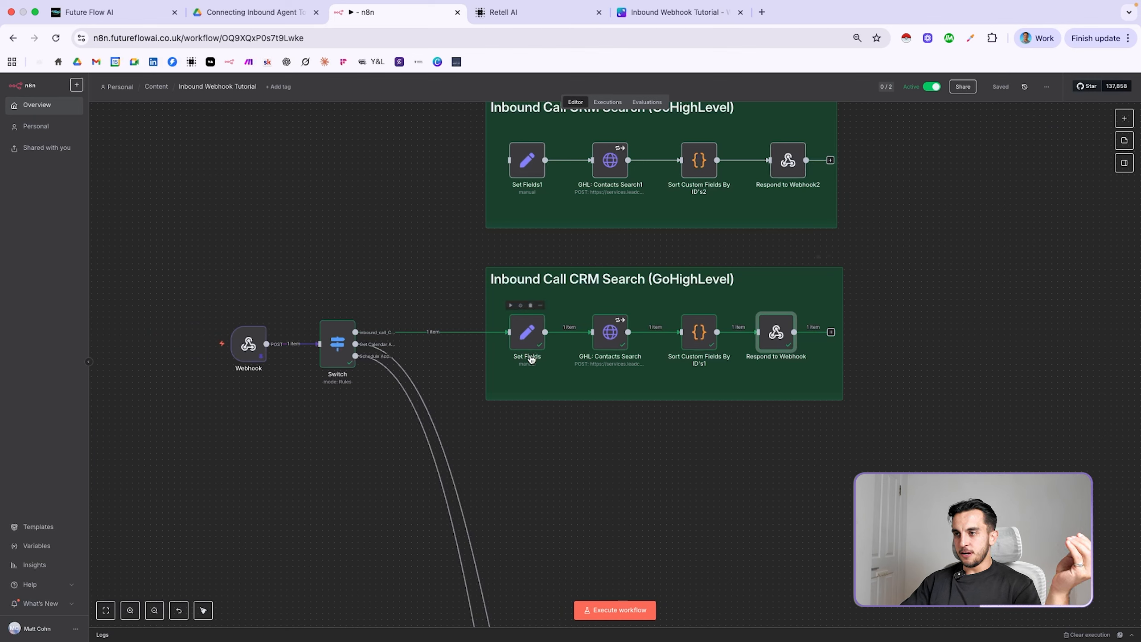
mouse_move(620, 320)
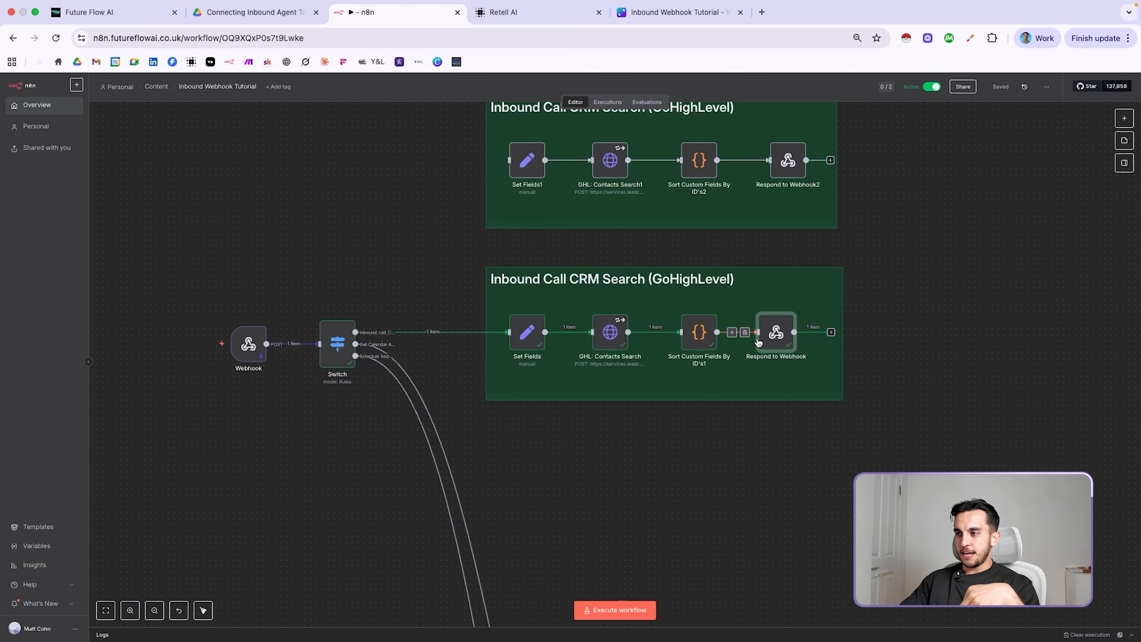
Reopen and close Respond to Webhook, then show the Inbound Webhook Tutorial diagram in Canva
double_click(783, 335)
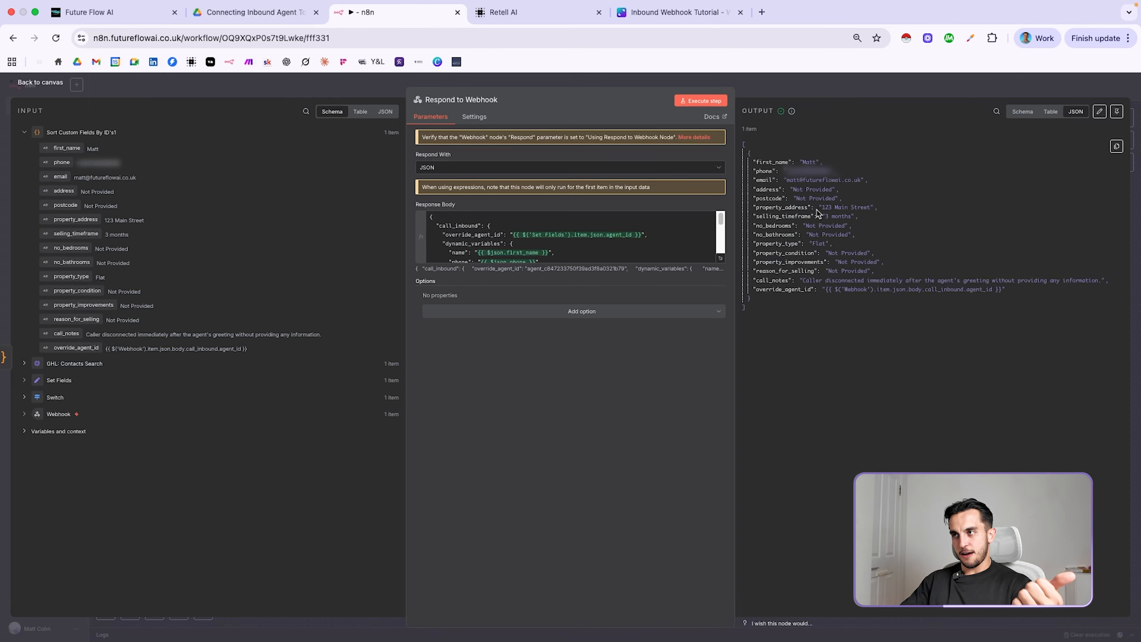
click(810, 89)
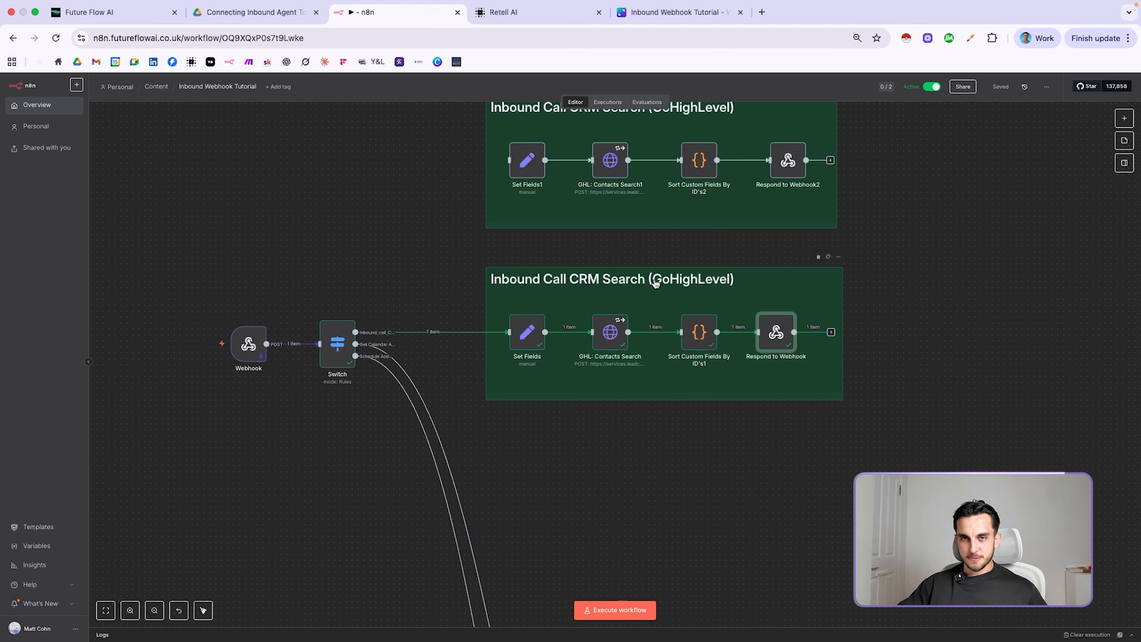
key(super+5)
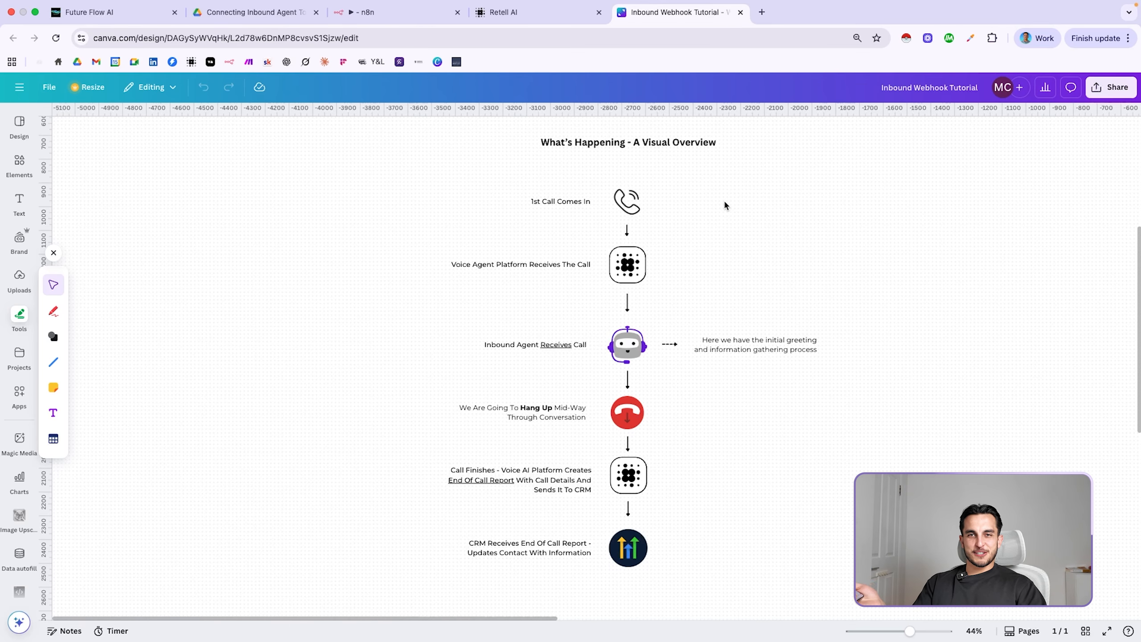